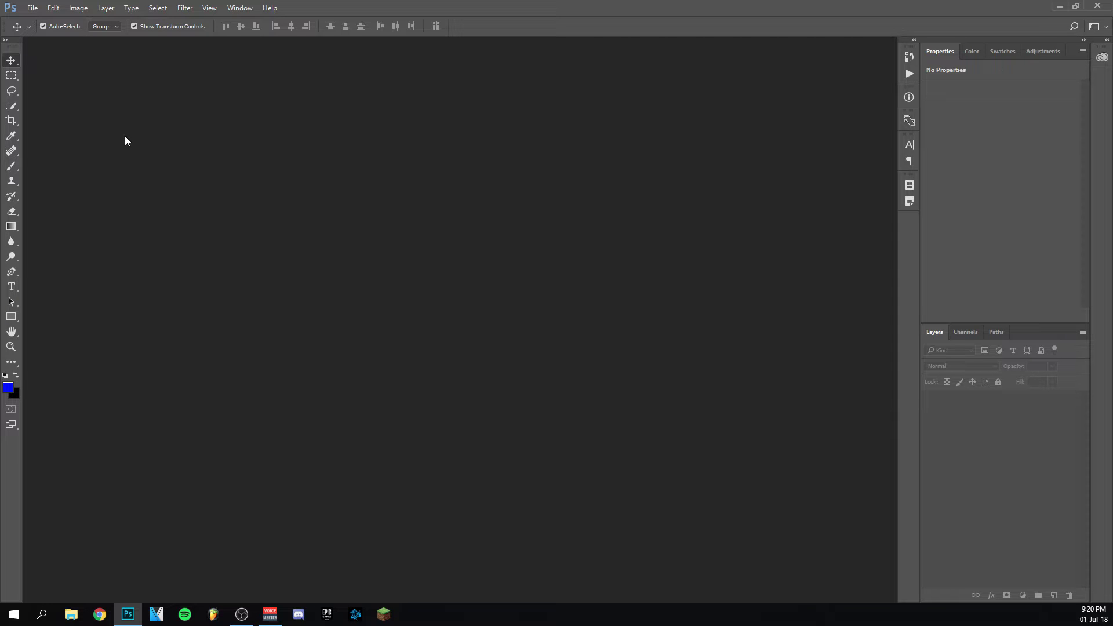
Step: Create a new 1920 × 1080 pixel document at 300 pixels/inch in 8 bit RGB Color with a transparent background
{"action": "left_click", "coordinate": [34, 11]}
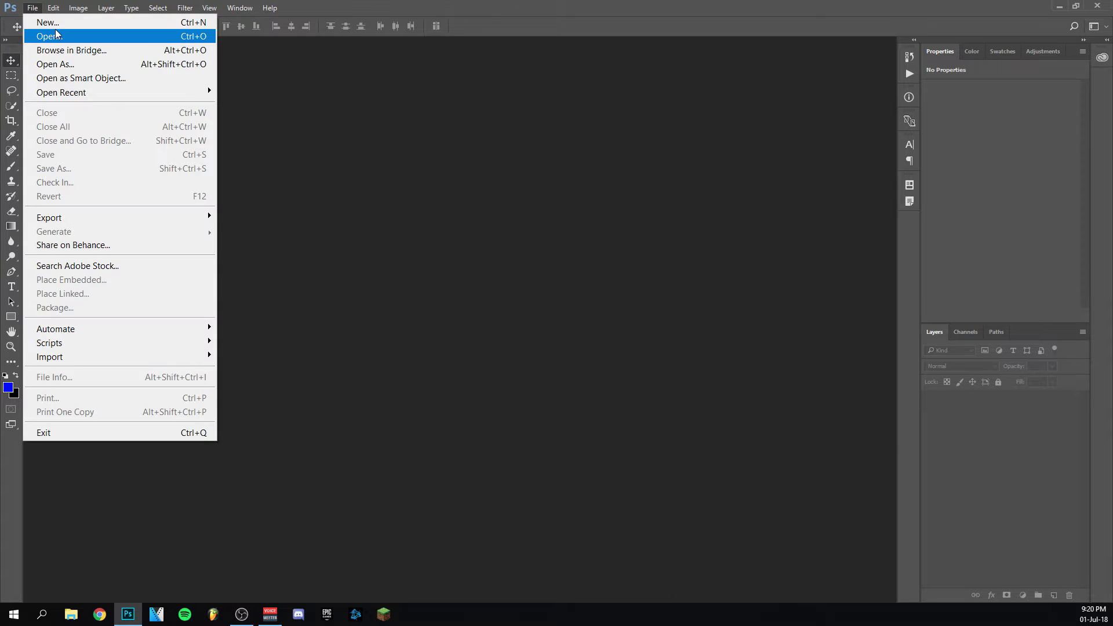
{"action": "left_click", "coordinate": [51, 23]}
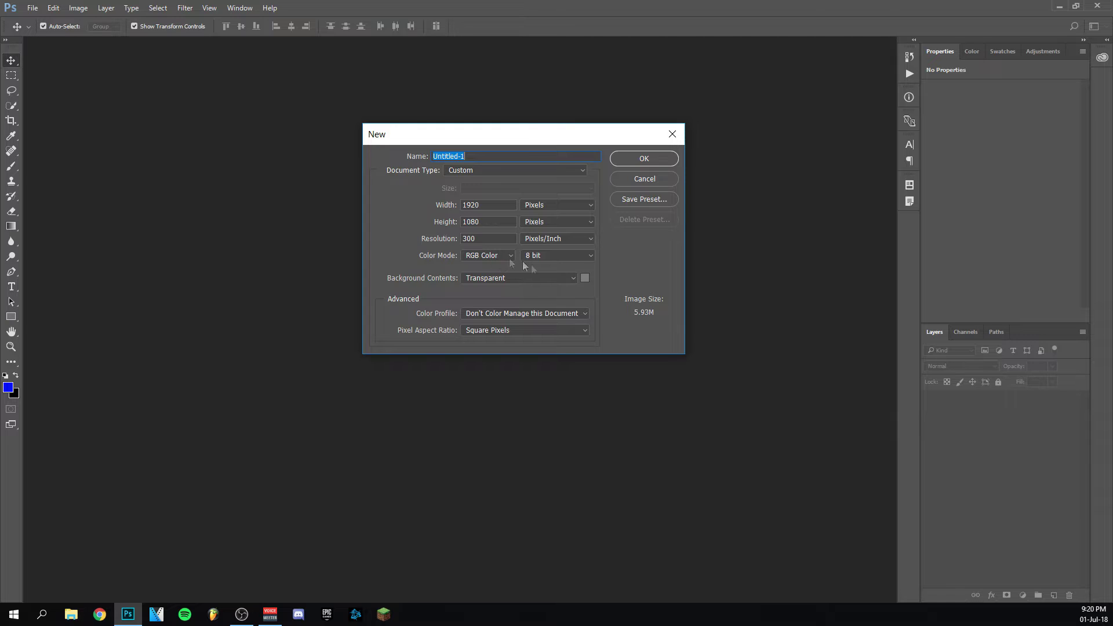
{"action": "left_click", "coordinate": [572, 281]}
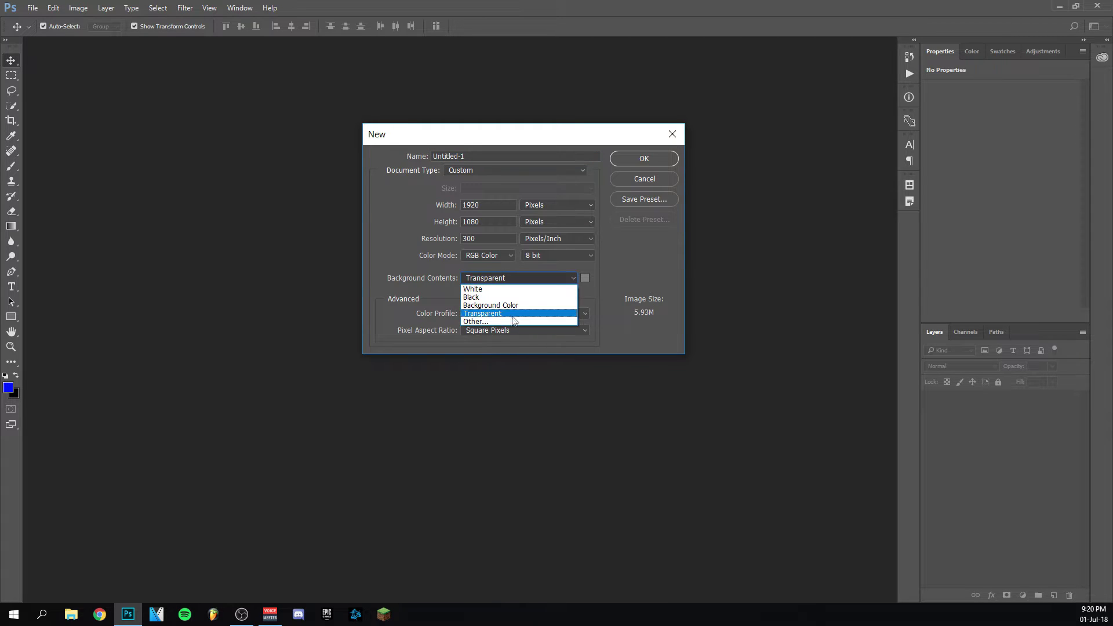
{"action": "left_click", "coordinate": [501, 316]}
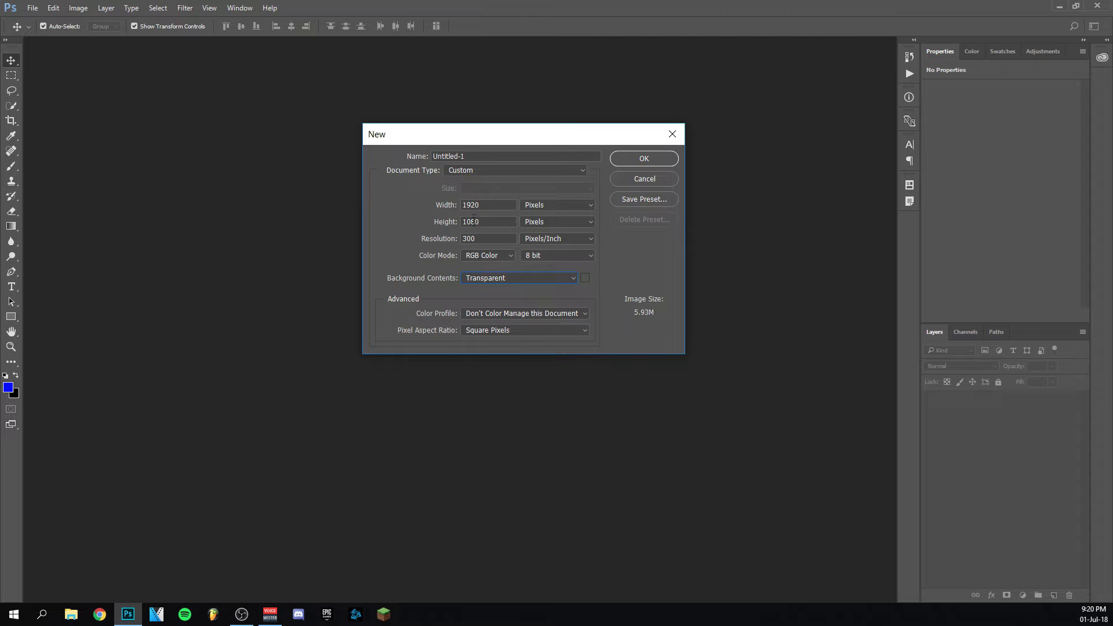
{"action": "left_click", "coordinate": [663, 162]}
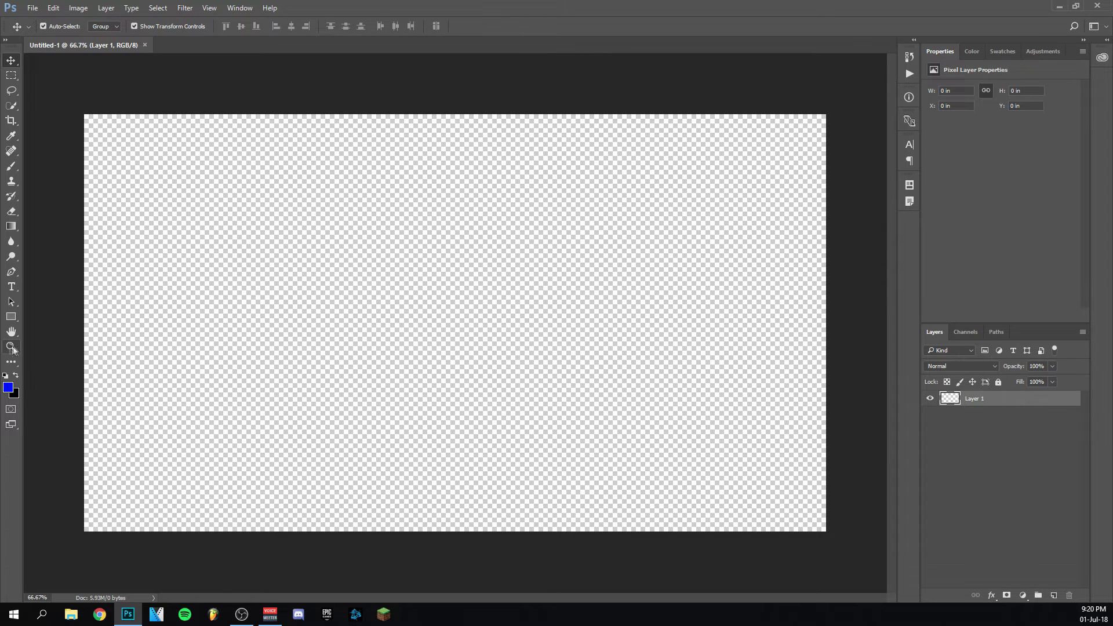
Step: Zoom the canvas out to 50% and activate the Rectangle tool
{"action": "left_click", "coordinate": [12, 346]}
{"action": "right_click", "coordinate": [262, 294]}
{"action": "left_click", "coordinate": [342, 378]}
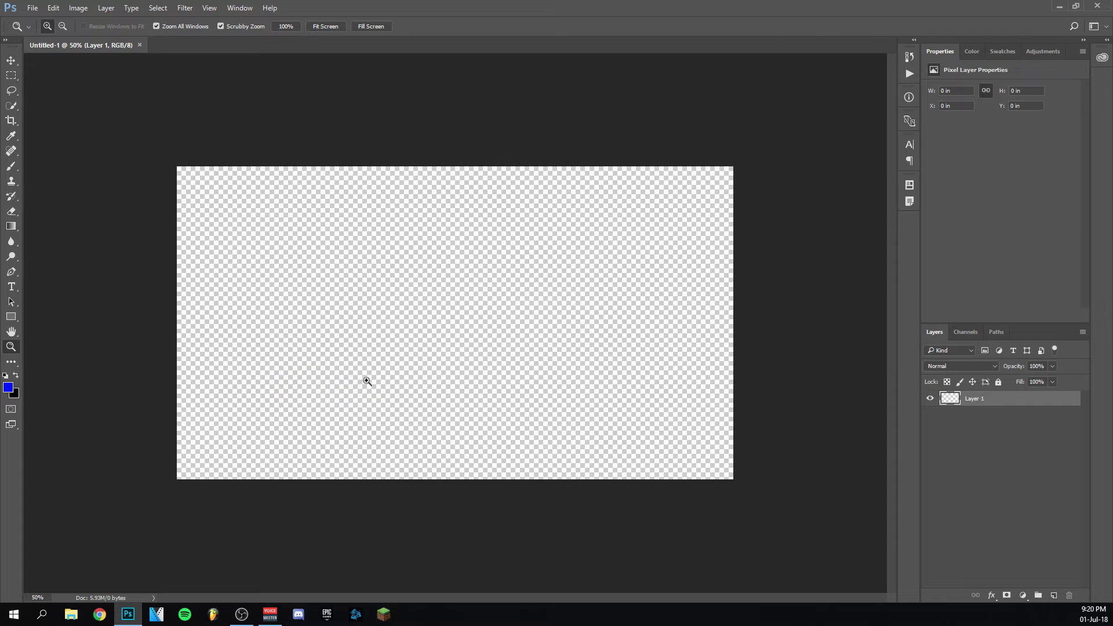
{"action": "left_click", "coordinate": [11, 317]}
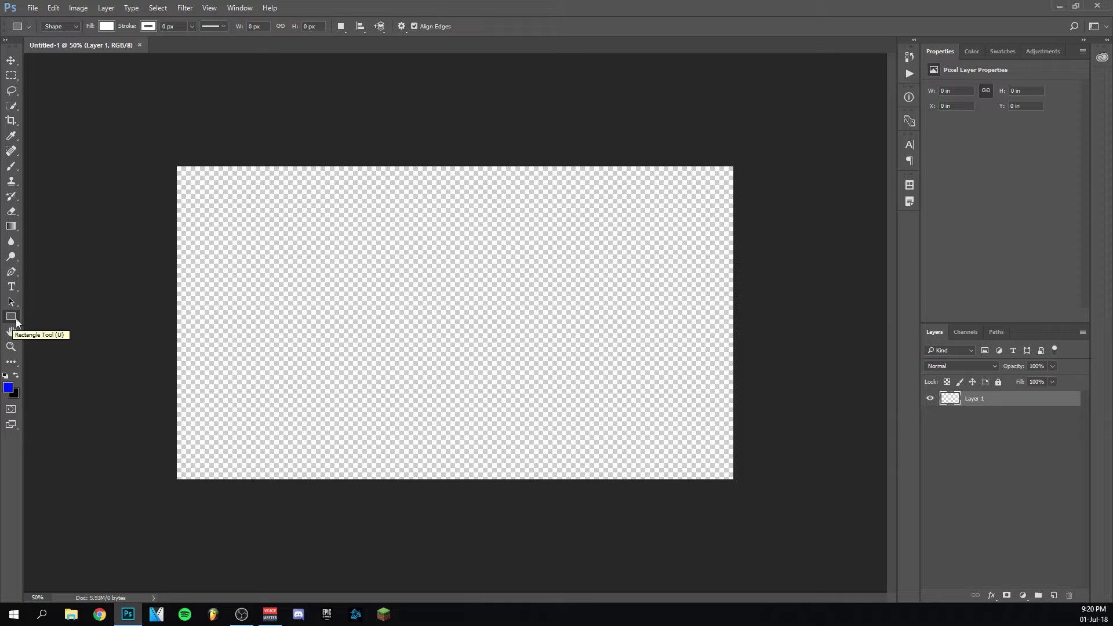
{"action": "right_click", "coordinate": [17, 322]}
{"action": "left_click", "coordinate": [82, 267]}
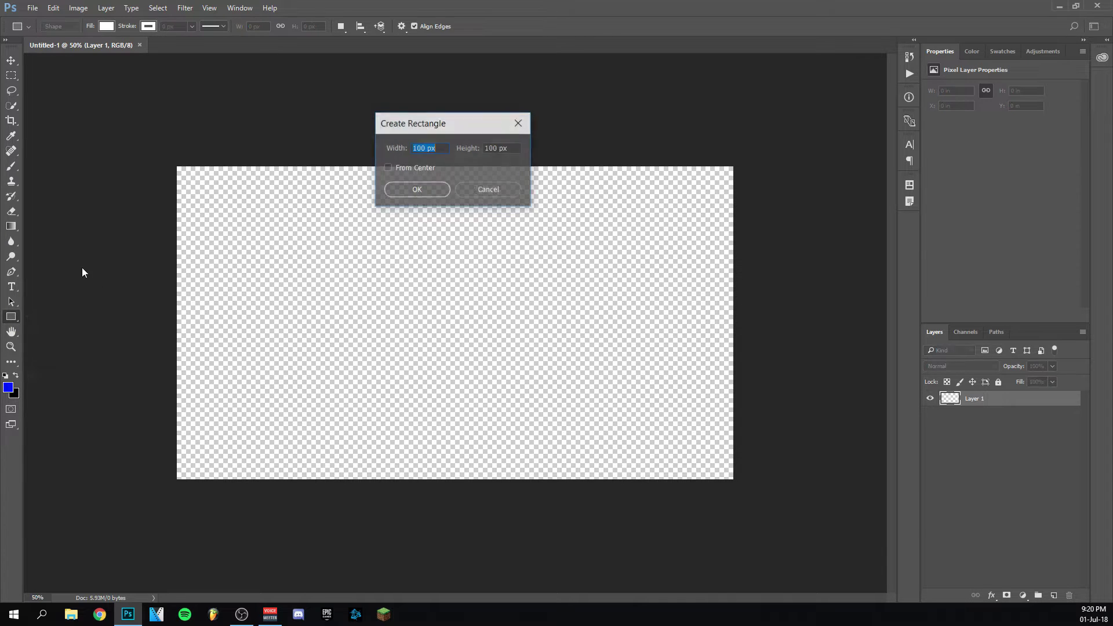
{"action": "left_click", "coordinate": [490, 186]}
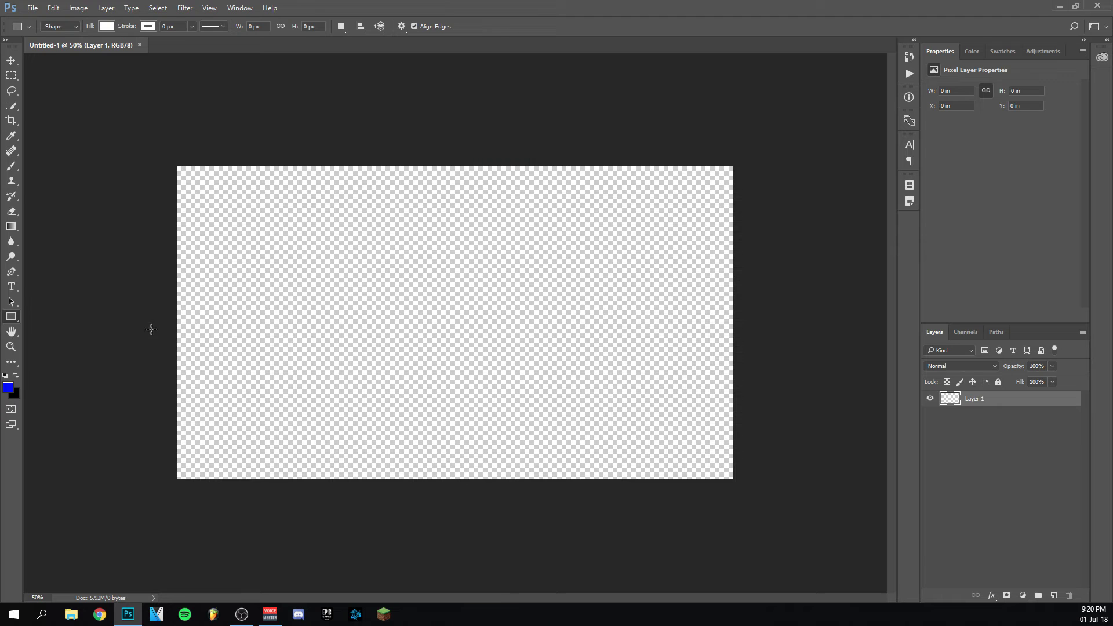
Step: Set the Rectangle tool's fill to the blue-violet colour 6d62ff
{"action": "left_click", "coordinate": [106, 27]}
{"action": "left_click", "coordinate": [161, 48]}
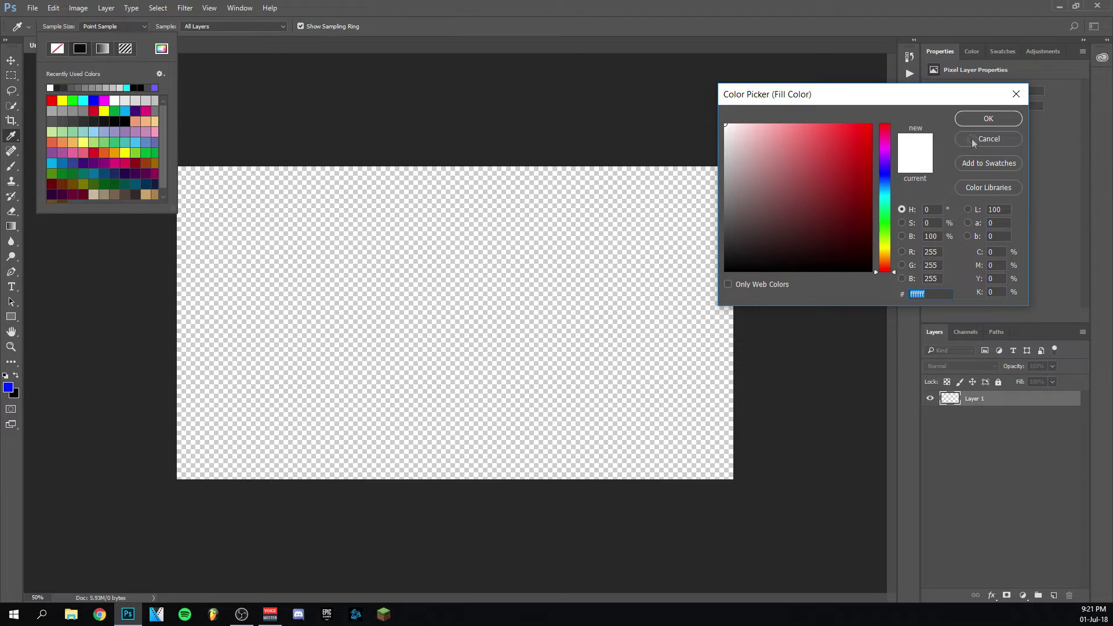
{"action": "left_click", "coordinate": [885, 172]}
{"action": "left_click", "coordinate": [850, 160]}
{"action": "left_click_drag", "start_coordinate": [850, 160], "coordinate": [815, 125]}
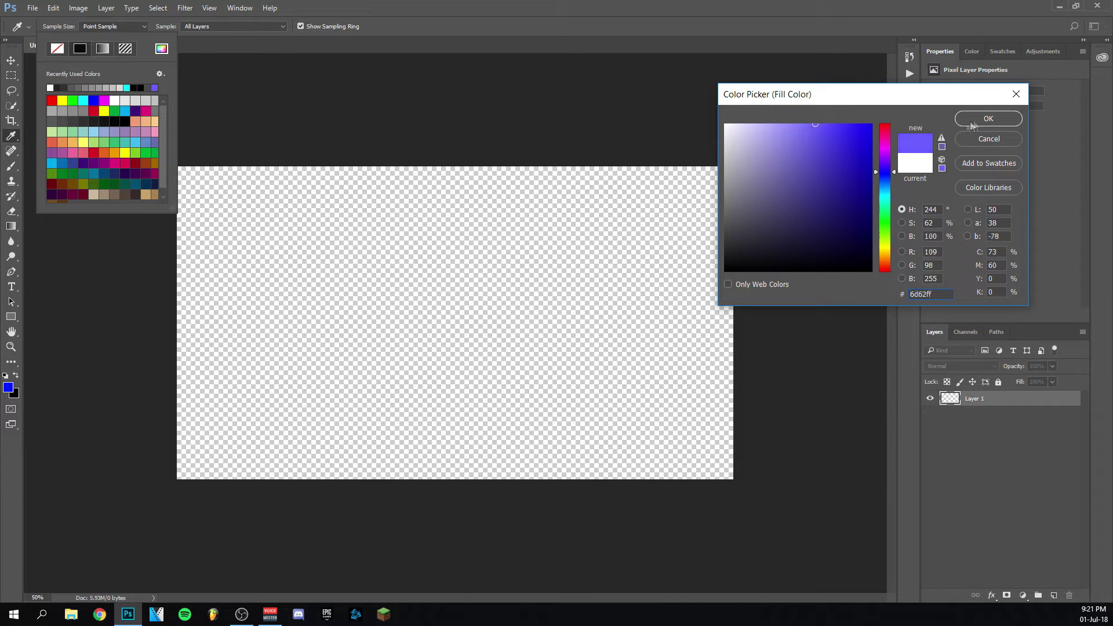
{"action": "left_click", "coordinate": [988, 118]}
Step: Draw a rectangle about 502 × 292 px in the left part of the canvas
{"action": "left_click_drag", "start_coordinate": [201, 265], "coordinate": [342, 347]}
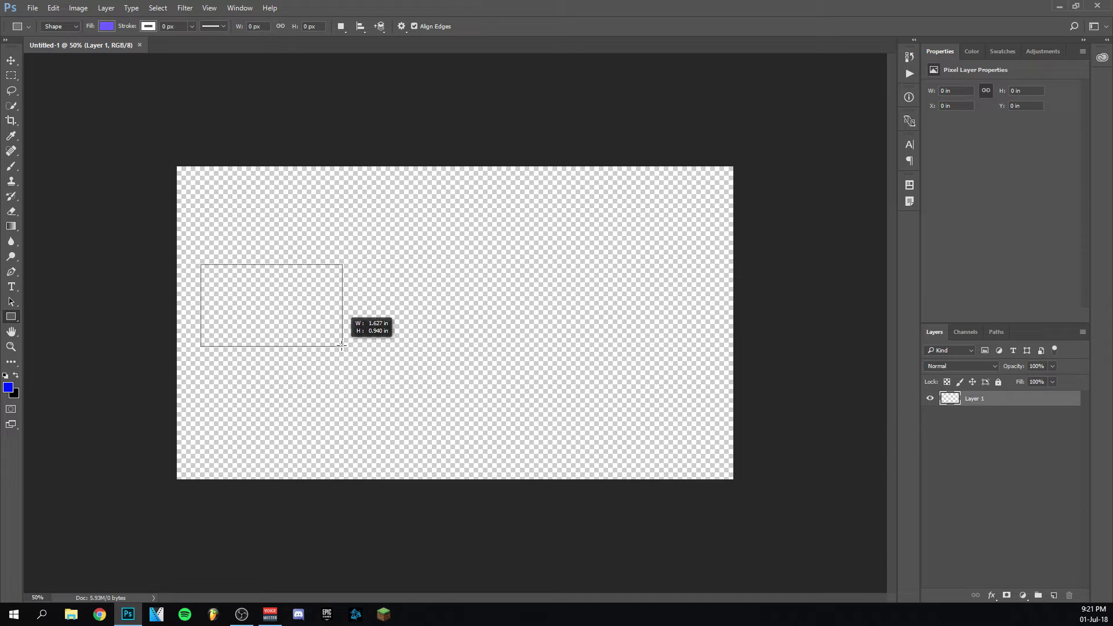
{"action": "left_click_drag", "start_coordinate": [342, 346], "coordinate": [343, 348]}
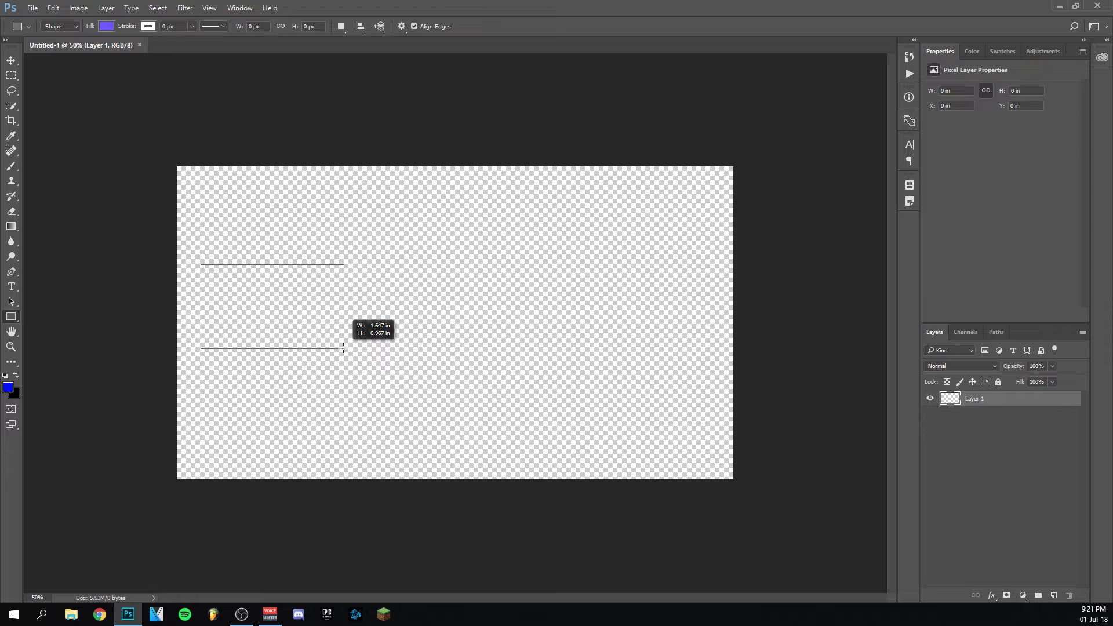
{"action": "left_click_drag", "start_coordinate": [343, 348], "coordinate": [346, 349]}
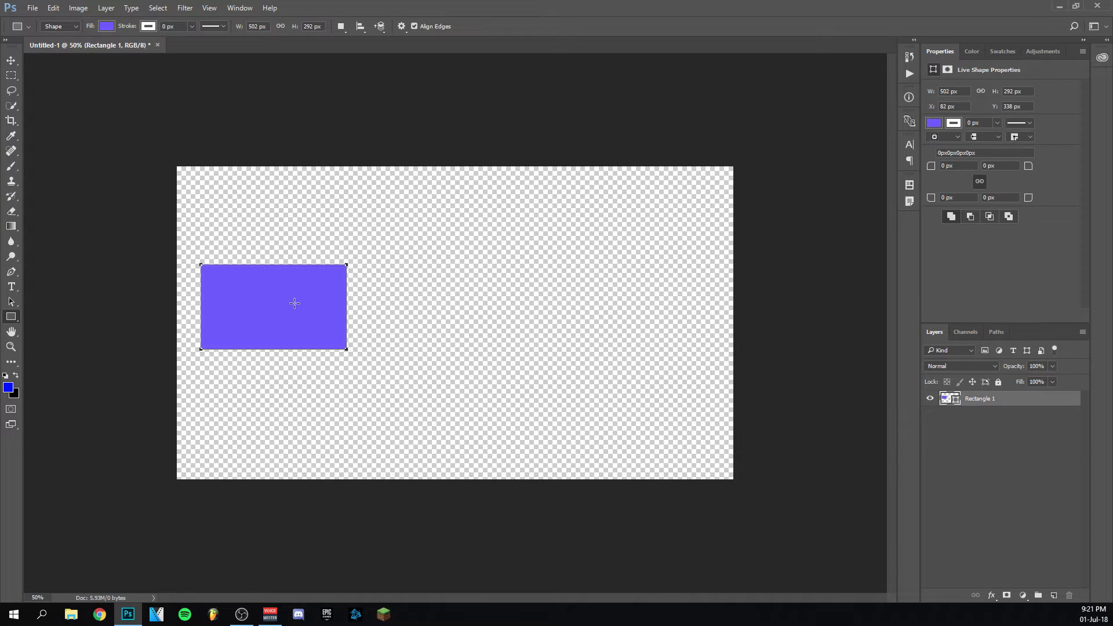
Step: Move the rectangle upward to about X 80 px, Y 224 px
{"action": "left_click", "coordinate": [11, 60]}
{"action": "left_click_drag", "start_coordinate": [224, 313], "coordinate": [226, 279]}
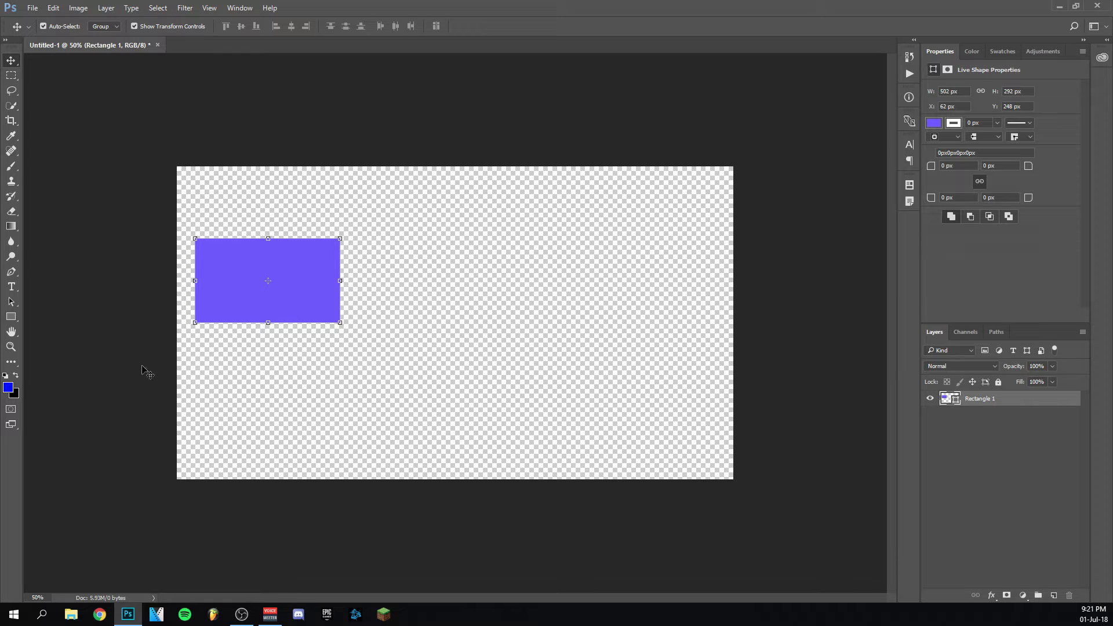
{"action": "left_click_drag", "start_coordinate": [306, 277], "coordinate": [311, 270]}
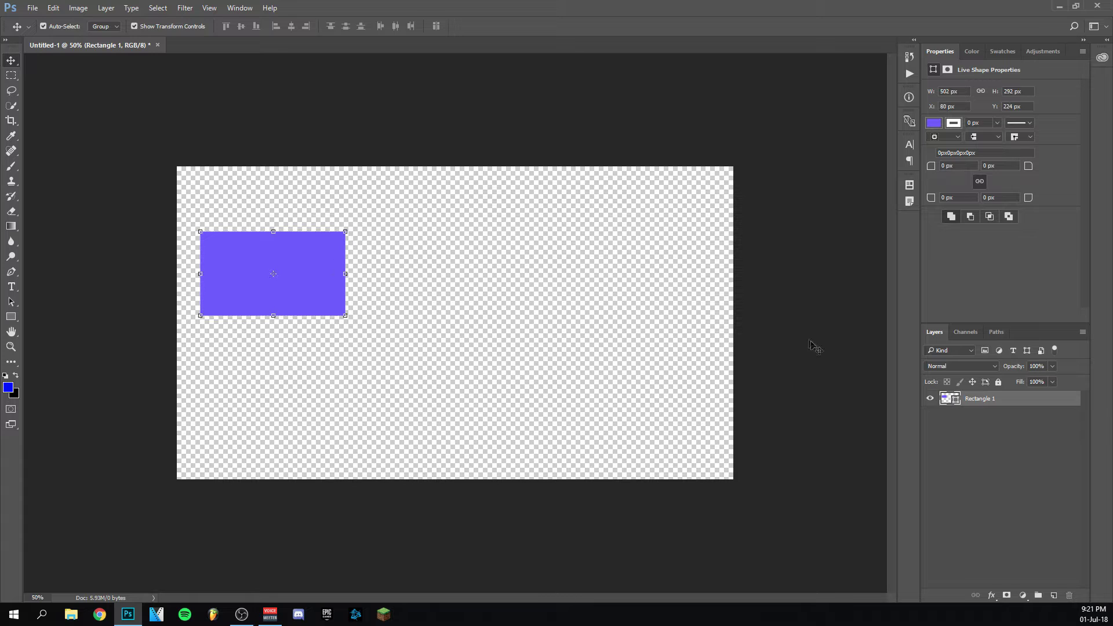
Step: Duplicate the Rectangle 1 layer, keeping the default copy name
{"action": "right_click", "coordinate": [1009, 404]}
{"action": "left_click", "coordinate": [897, 158]}
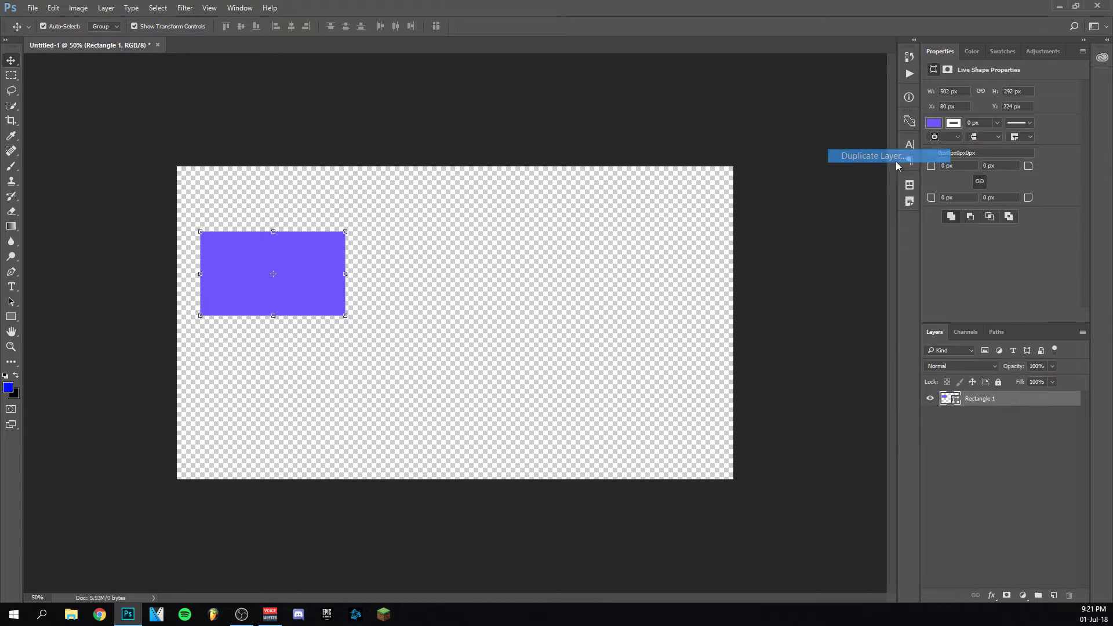
{"action": "left_click", "coordinate": [721, 193]}
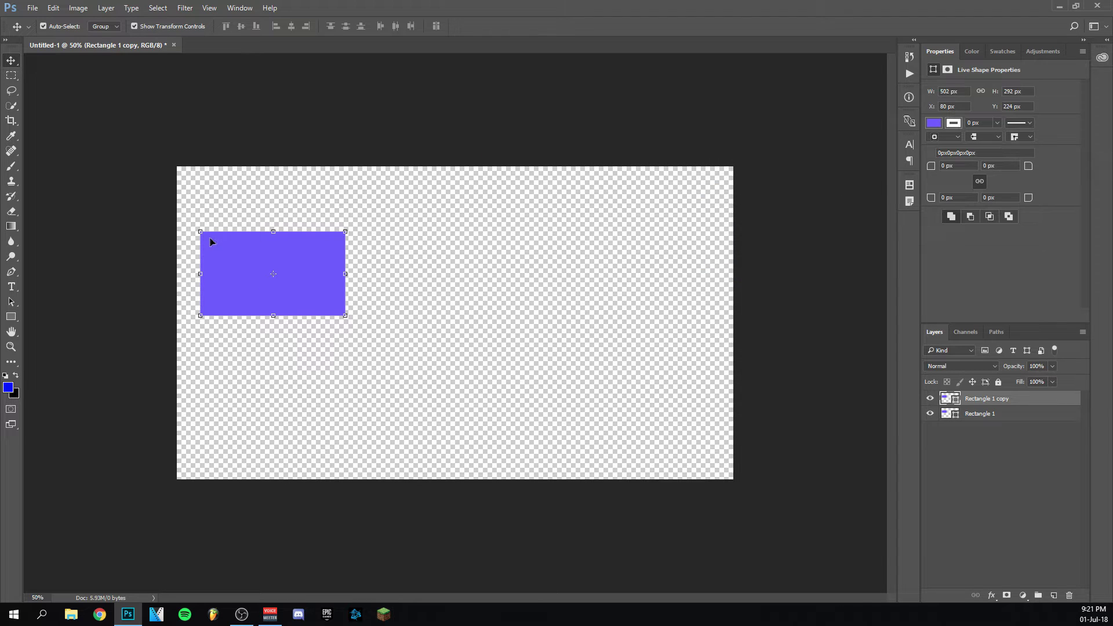
Step: Scale the duplicated rectangle proportionally to 105% around its centre with Free Transform
{"action": "key", "text": "ctrl+t"}
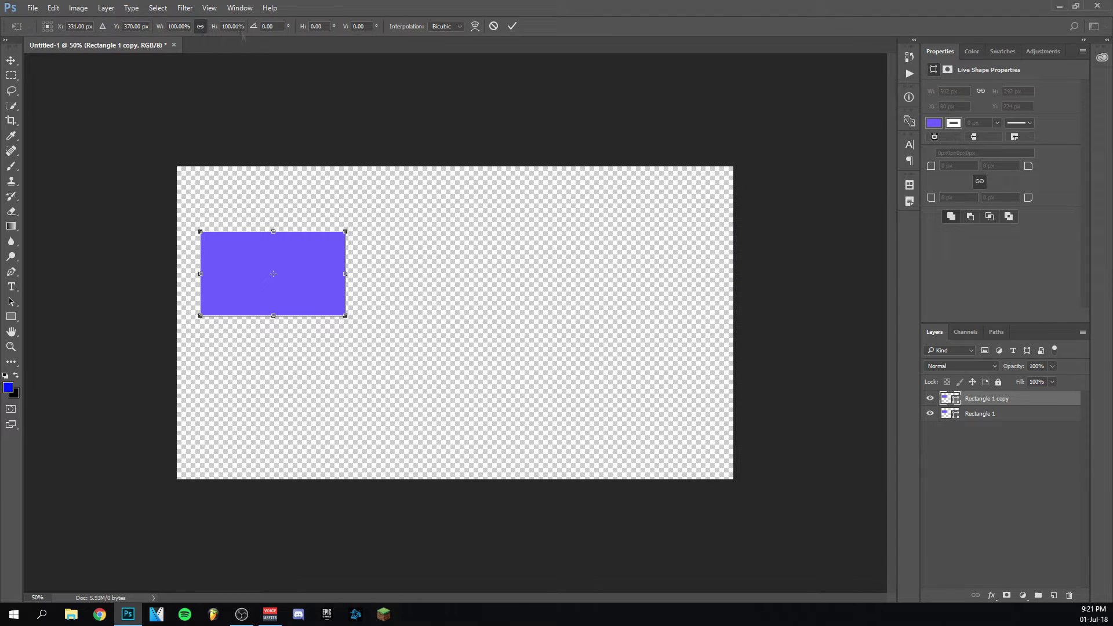
{"action": "key", "text": "Up"}
{"action": "key", "text": "Up"}
{"action": "key", "text": "Up"}
{"action": "key", "text": "Up"}
{"action": "key", "text": "Up"}
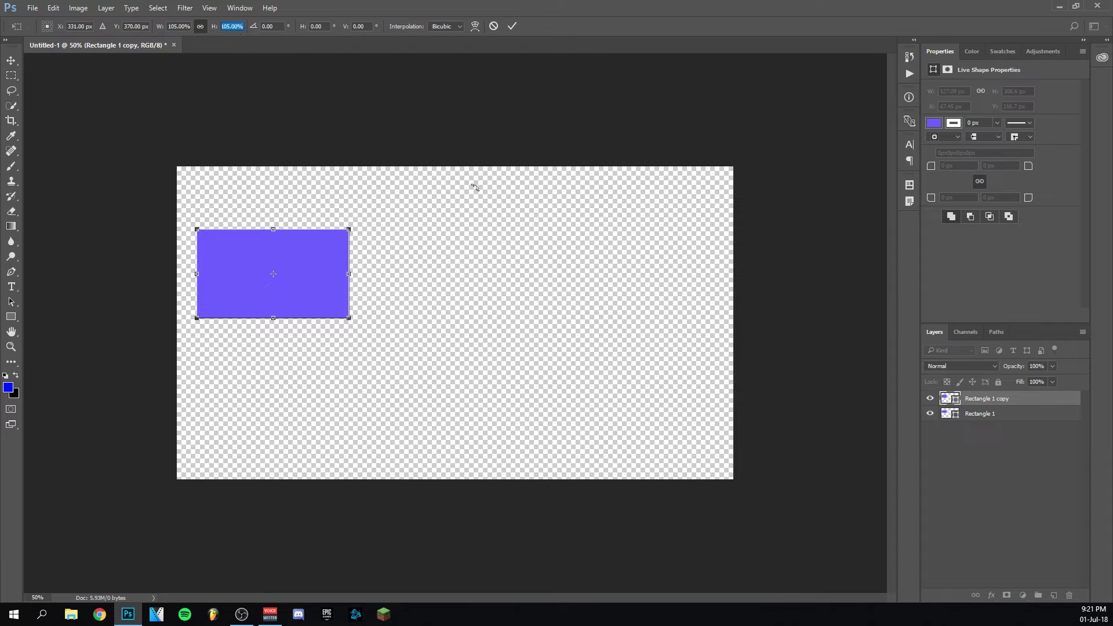
{"action": "left_click", "coordinate": [516, 26]}
Step: Place the Rectangle 1 copy layer beneath Rectangle 1 and set its fill to the lighter violet 968eff
{"action": "left_click_drag", "start_coordinate": [989, 400], "coordinate": [984, 423]}
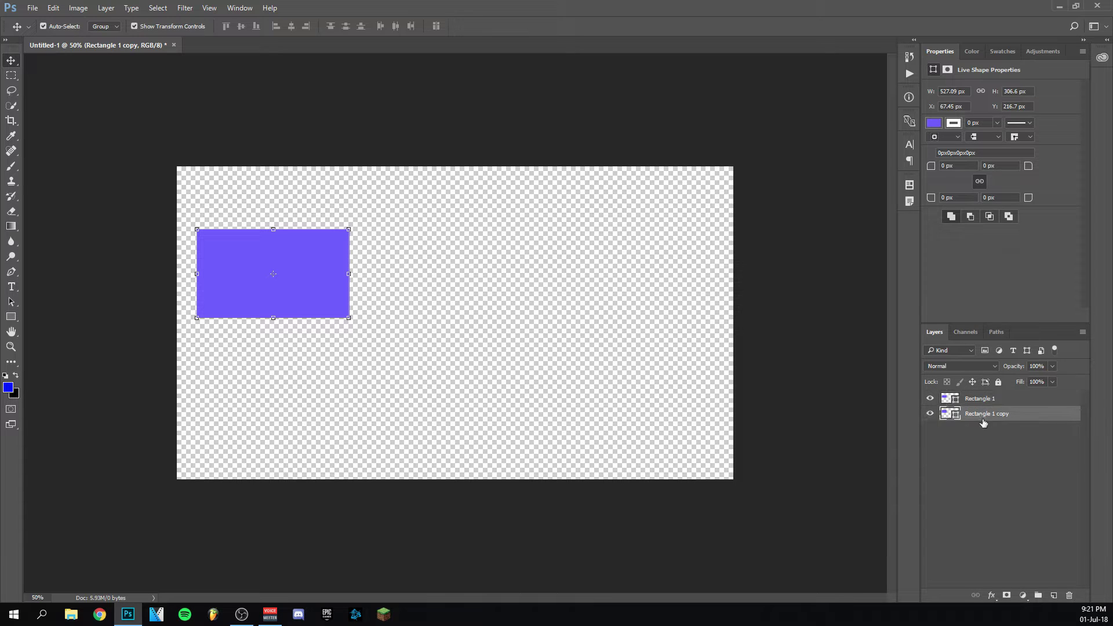
{"action": "left_click", "coordinate": [934, 123]}
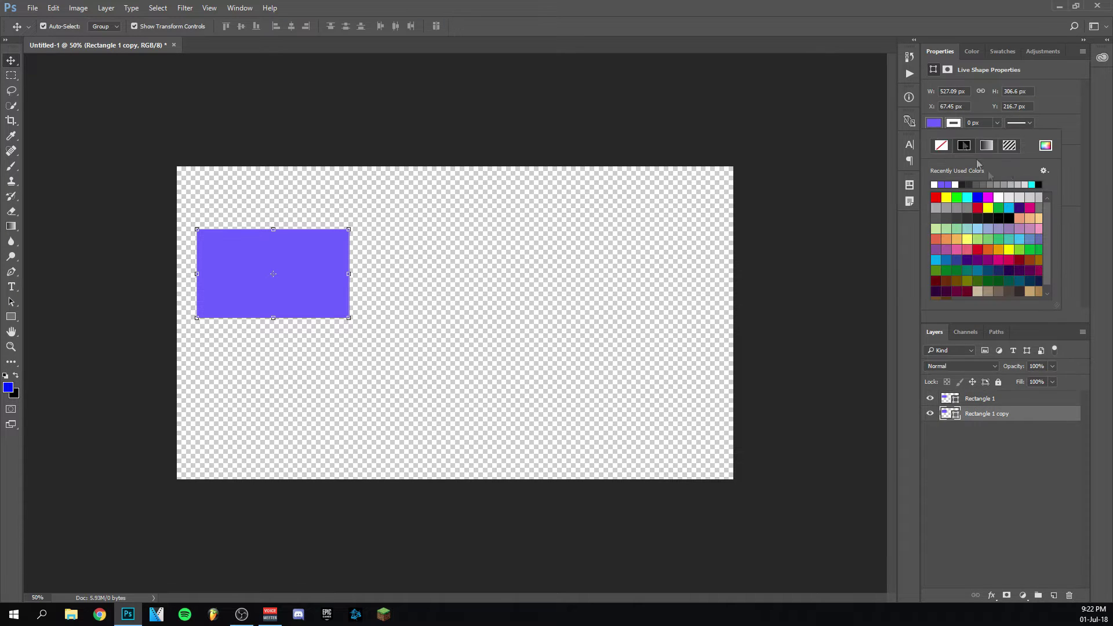
{"action": "left_click", "coordinate": [1044, 147]}
{"action": "left_click_drag", "start_coordinate": [817, 125], "coordinate": [792, 110]}
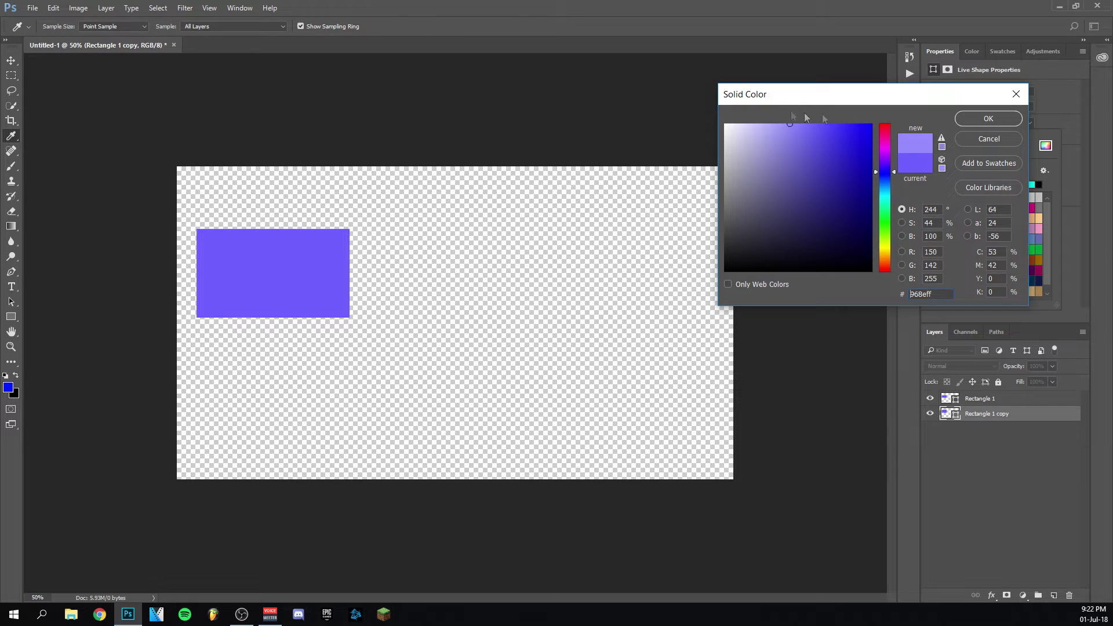
{"action": "left_click", "coordinate": [988, 118]}
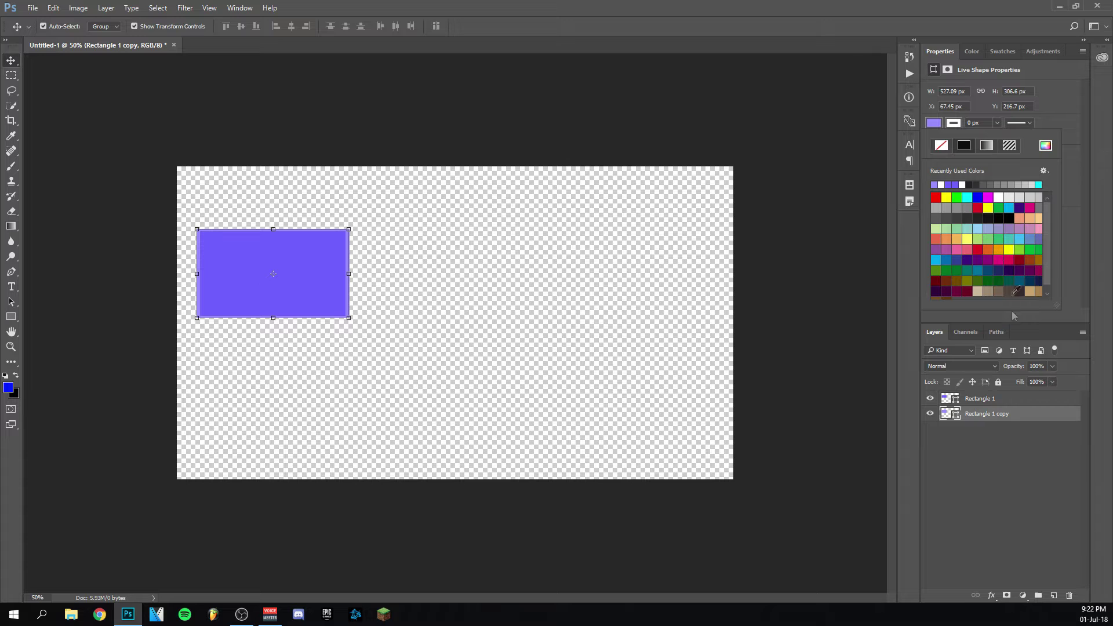
Step: Set the fill of the front rectangle, Rectangle 1, to the more saturated blue-violet 5a4dff
{"action": "left_click", "coordinate": [988, 399]}
{"action": "left_click", "coordinate": [934, 123]}
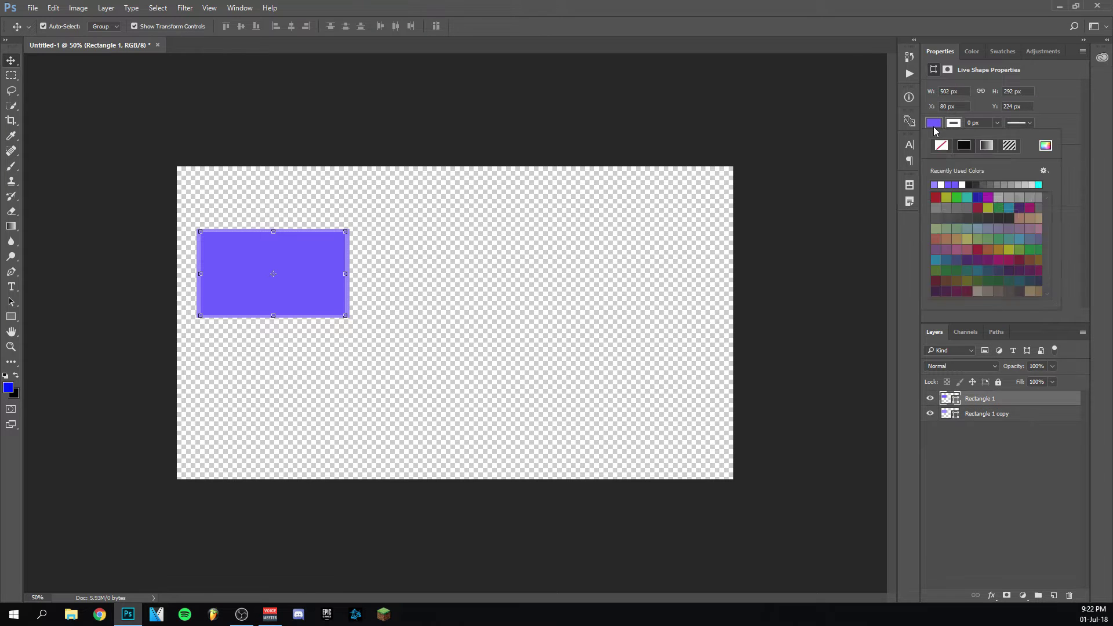
{"action": "left_click", "coordinate": [1045, 145]}
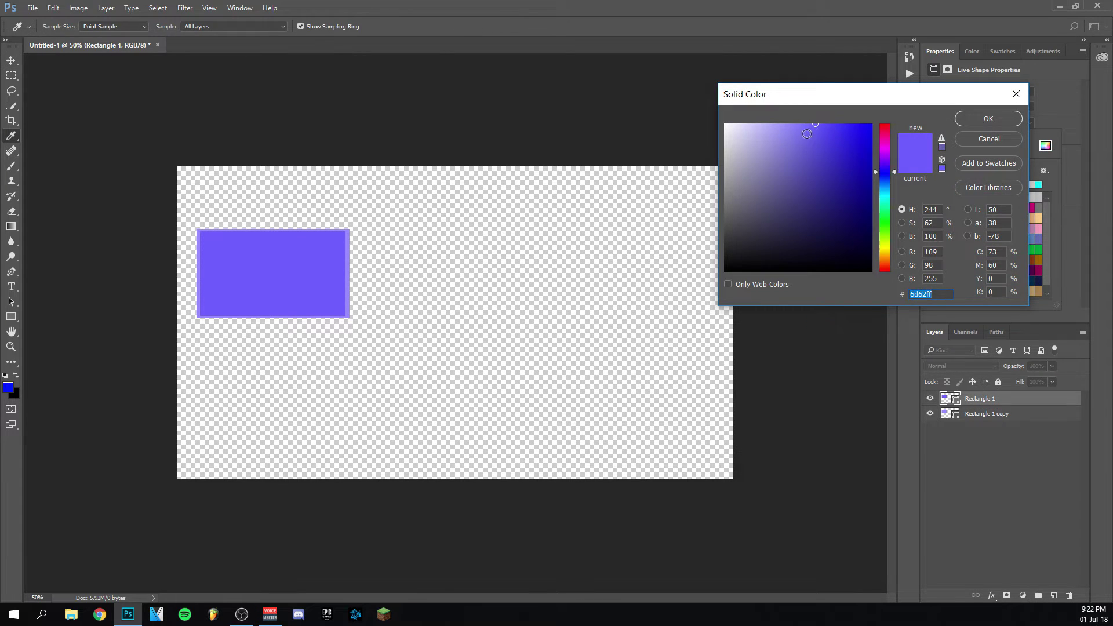
{"action": "left_click_drag", "start_coordinate": [814, 126], "coordinate": [827, 120]}
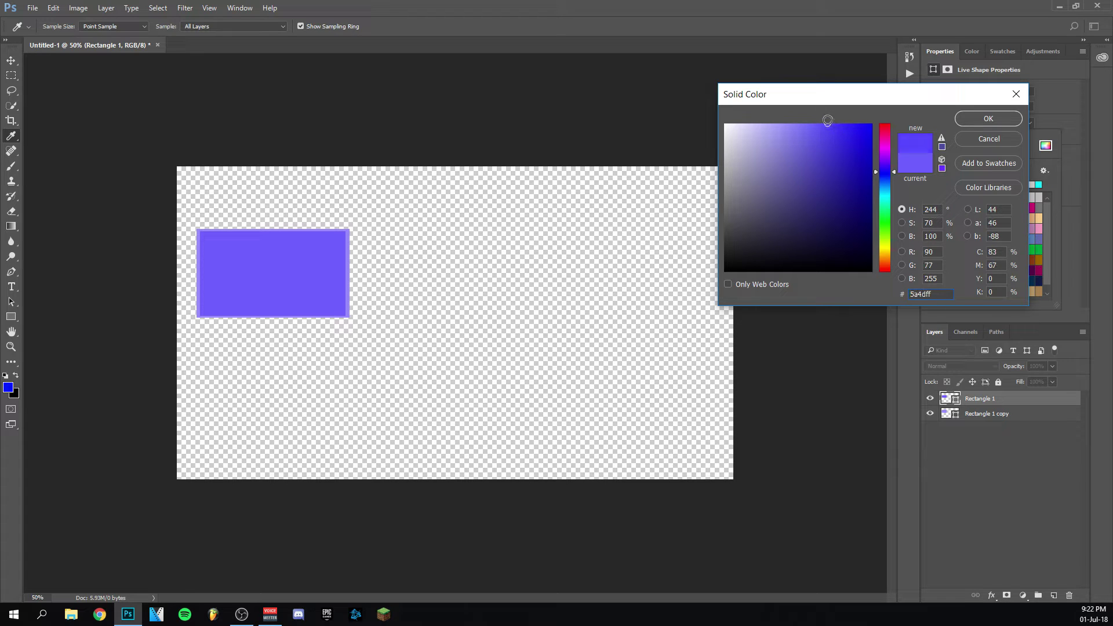
{"action": "left_click", "coordinate": [988, 119]}
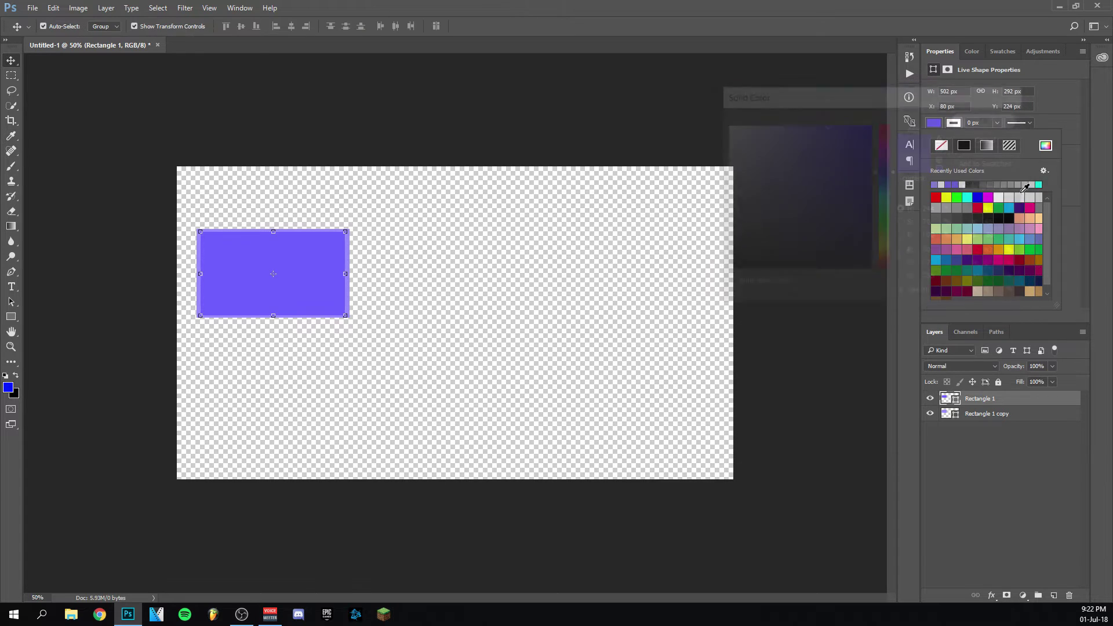
Step: Lighten the fill of the larger rectangle on the Rectangle 1 copy layer to 9c94ff
{"action": "left_click", "coordinate": [1000, 414]}
{"action": "left_click", "coordinate": [1000, 413]}
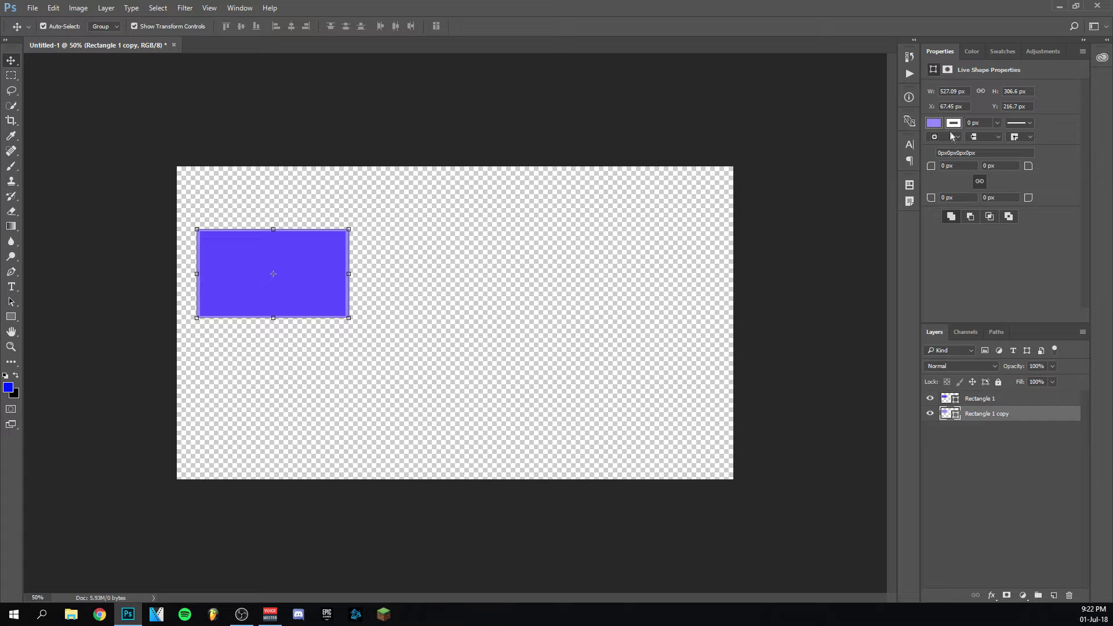
{"action": "left_click", "coordinate": [934, 124]}
{"action": "left_click", "coordinate": [1045, 145]}
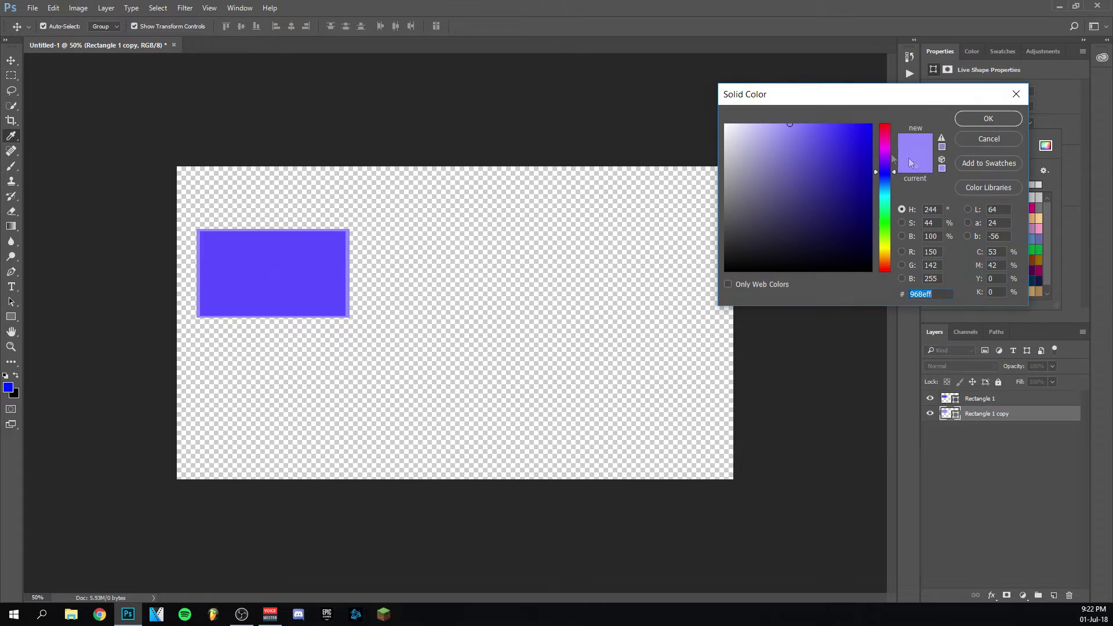
{"action": "left_click", "coordinate": [787, 122]}
{"action": "left_click_drag", "start_coordinate": [787, 122], "coordinate": [788, 121]}
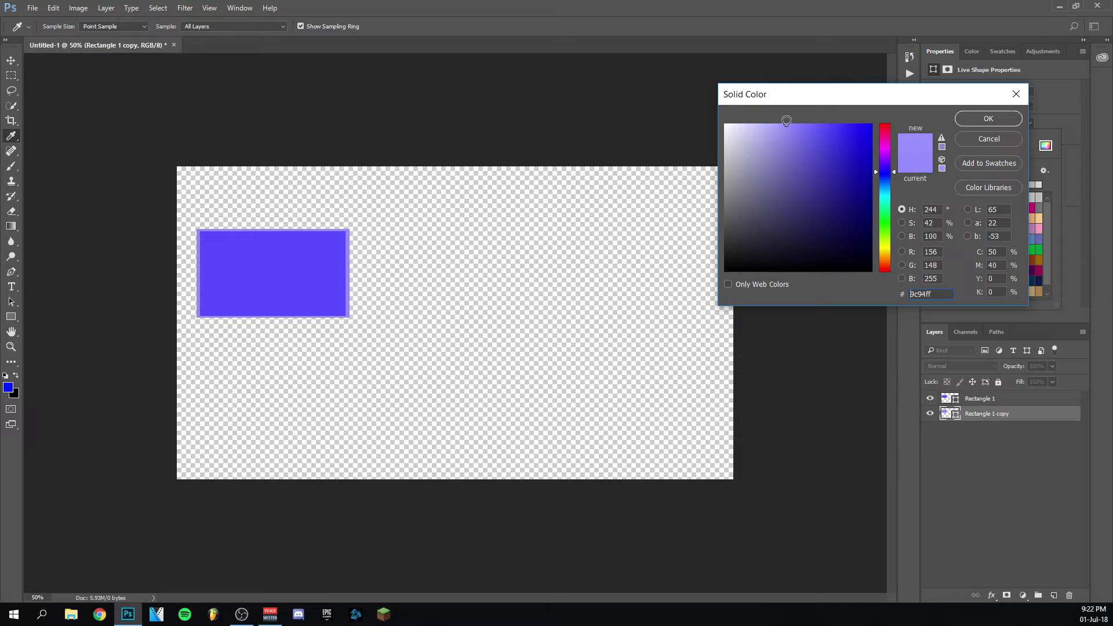
{"action": "left_click", "coordinate": [988, 118]}
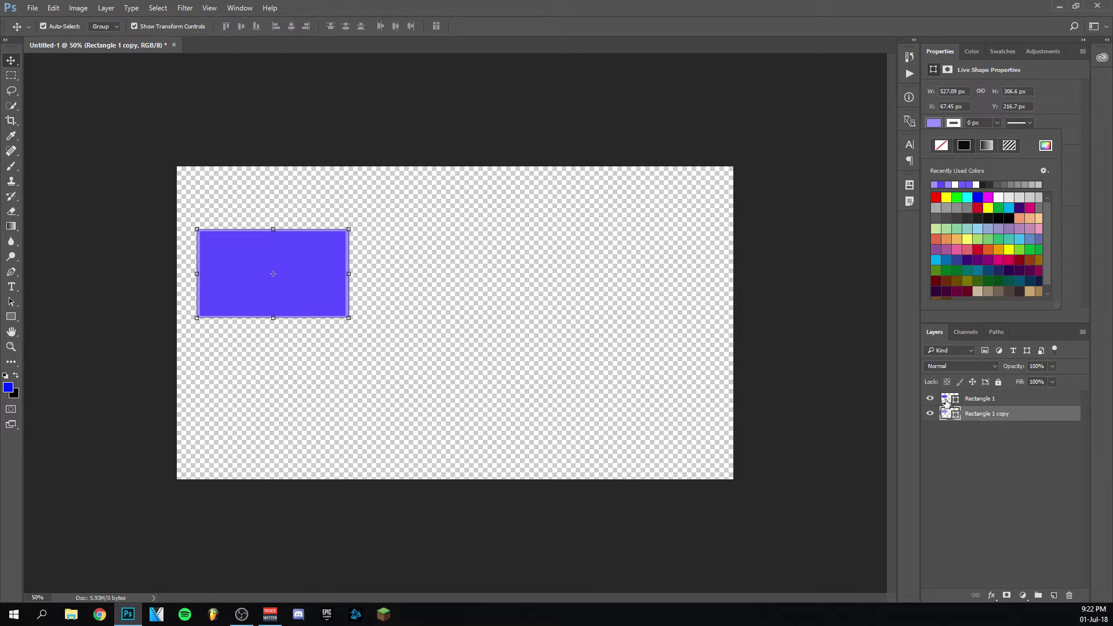
Step: Scale the lighter rectangle on the Rectangle 1 copy layer proportionally to 104% around its centre with Free Transform
{"action": "key", "text": "ctrl+t"}
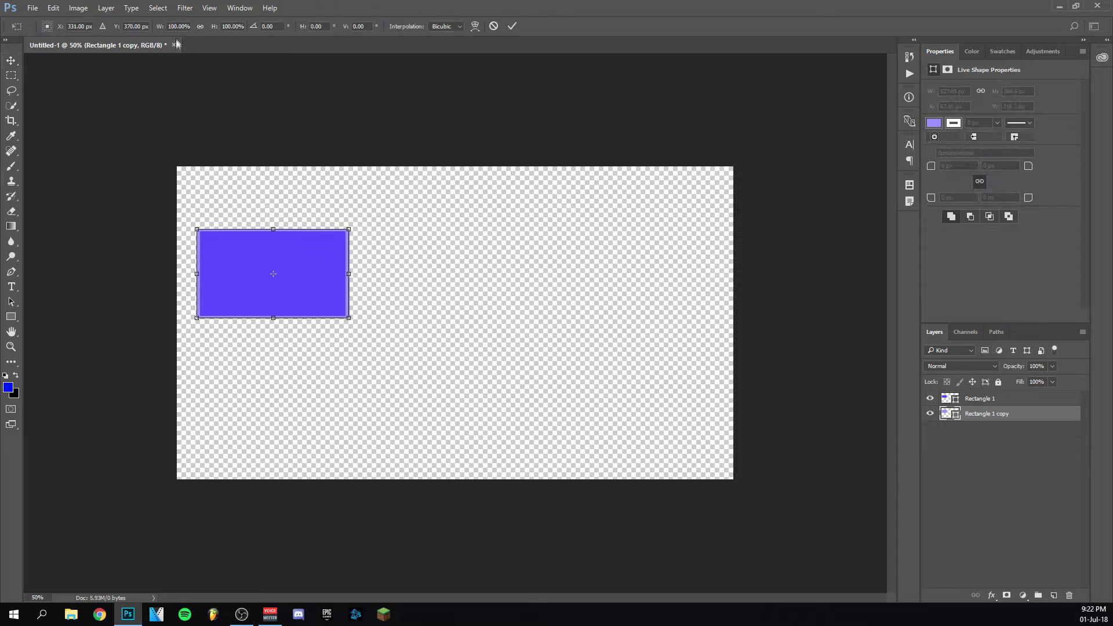
{"action": "key", "text": "Up"}
{"action": "key", "text": "Up"}
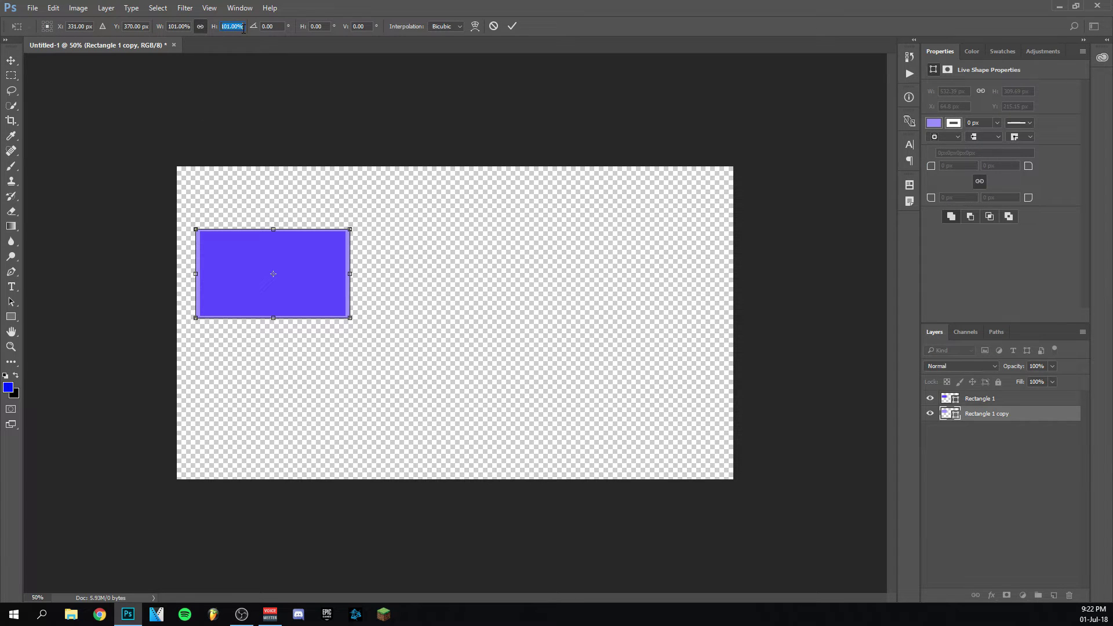
{"action": "key", "text": "Up"}
{"action": "key", "text": "Up"}
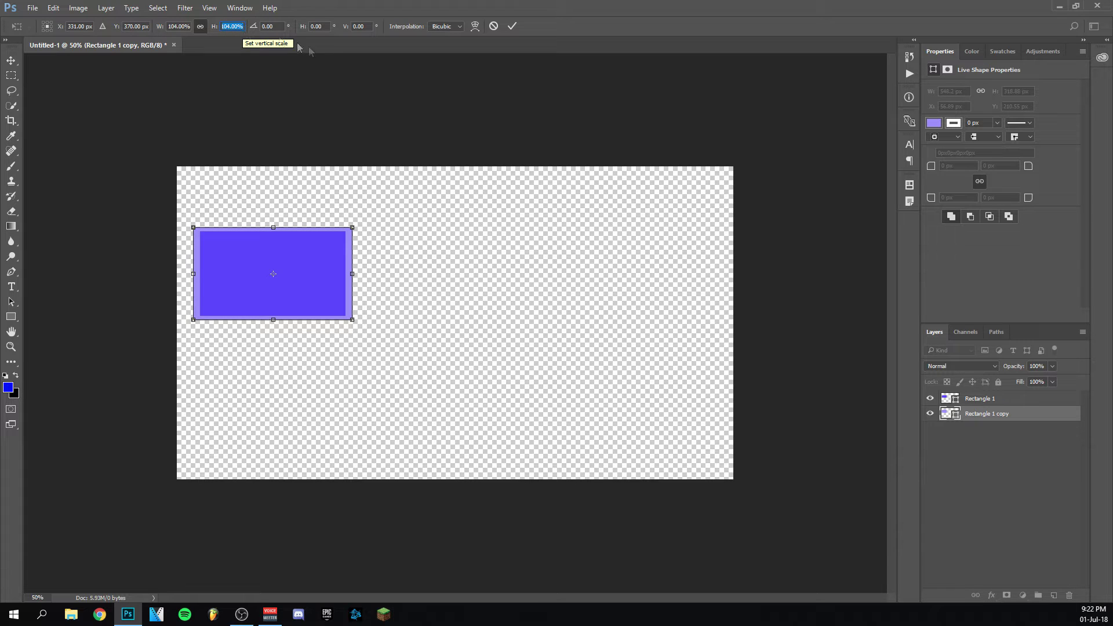
{"action": "left_click", "coordinate": [512, 26]}
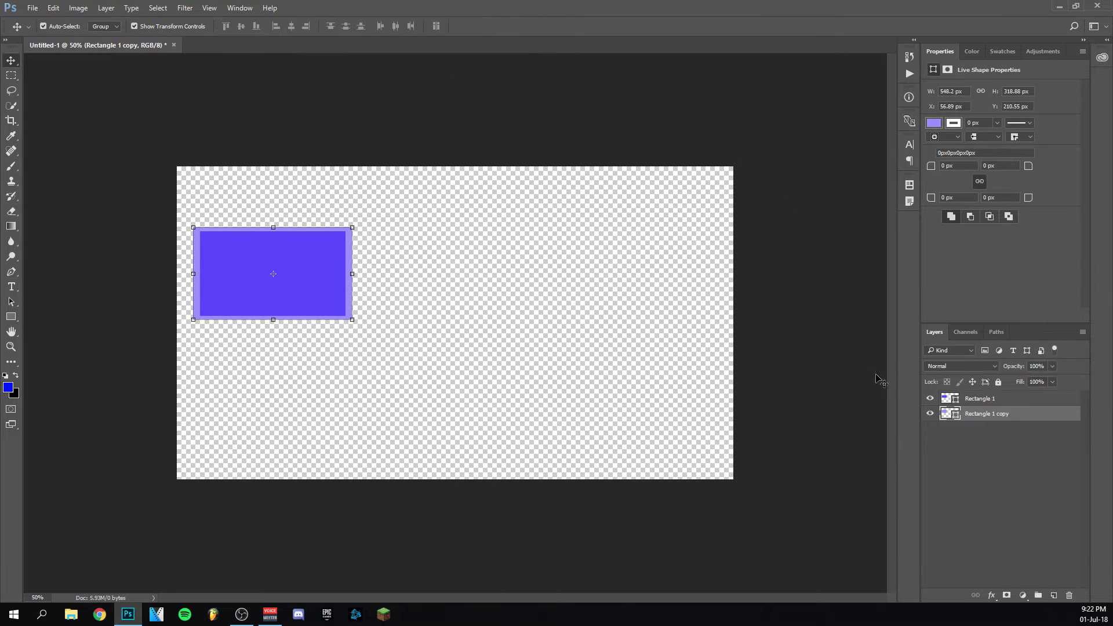
Step: Duplicate the Rectangle 1 copy layer as Rectangle 1 copy 2 and place the duplicate at the bottom of the layer stack
{"action": "right_click", "coordinate": [1024, 418]}
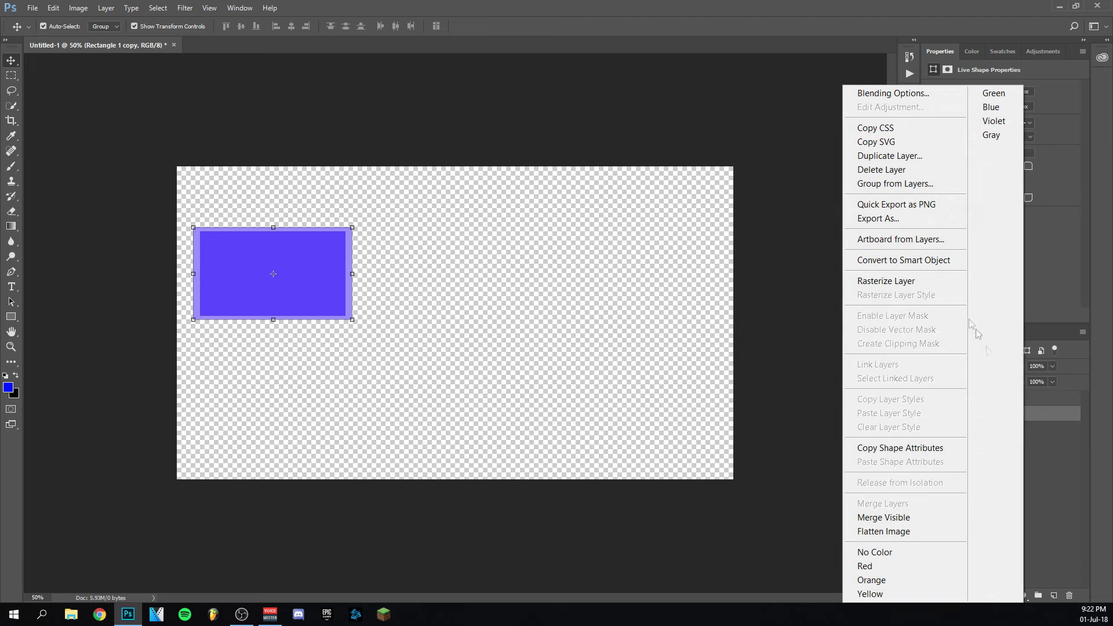
{"action": "left_click", "coordinate": [914, 167]}
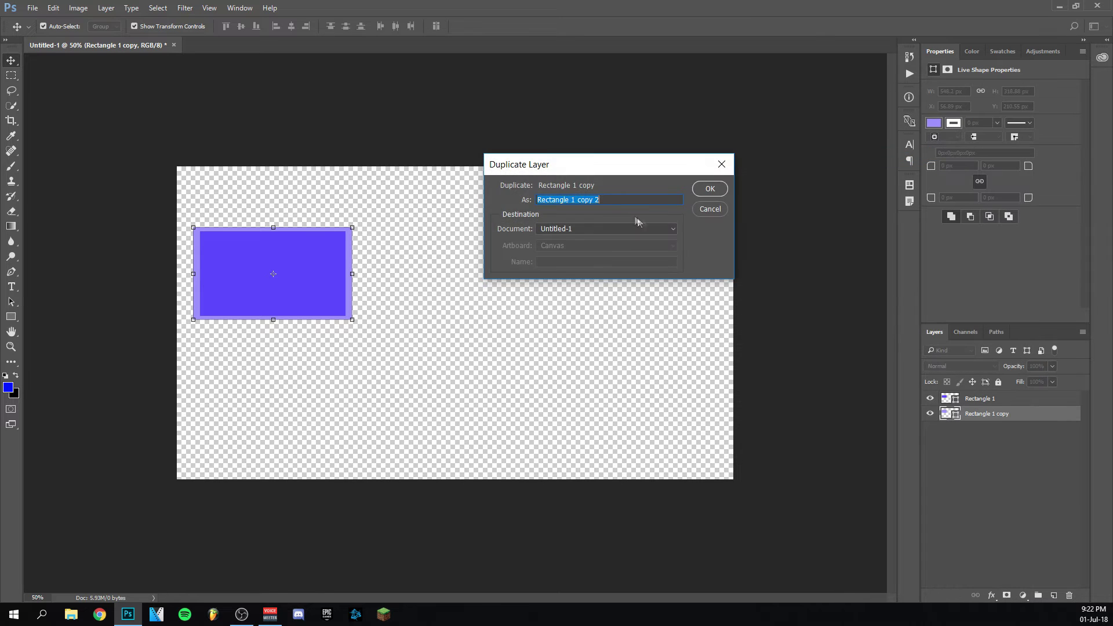
{"action": "left_click", "coordinate": [706, 189]}
{"action": "left_click_drag", "start_coordinate": [992, 414], "coordinate": [994, 438]}
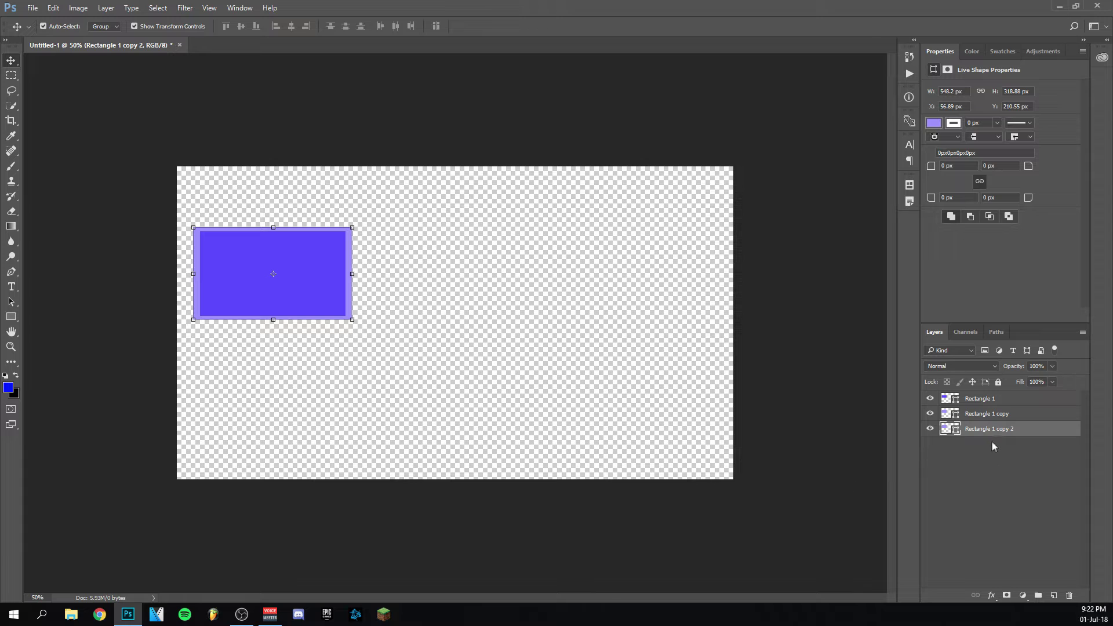
Step: Scale the rectangle on the Rectangle 1 copy 2 layer proportionally to 104% around its centre
{"action": "left_click", "coordinate": [192, 230]}
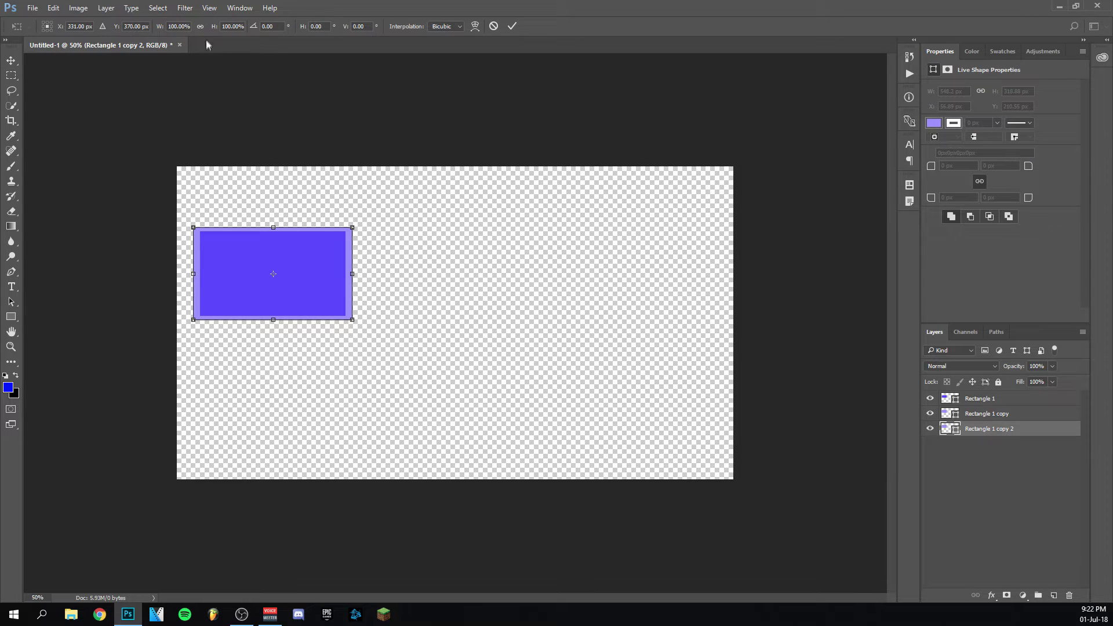
{"action": "left_click", "coordinate": [233, 27]}
{"action": "key", "text": "Up"}
{"action": "key", "text": "Up"}
{"action": "key", "text": "Up"}
{"action": "key", "text": "Up"}
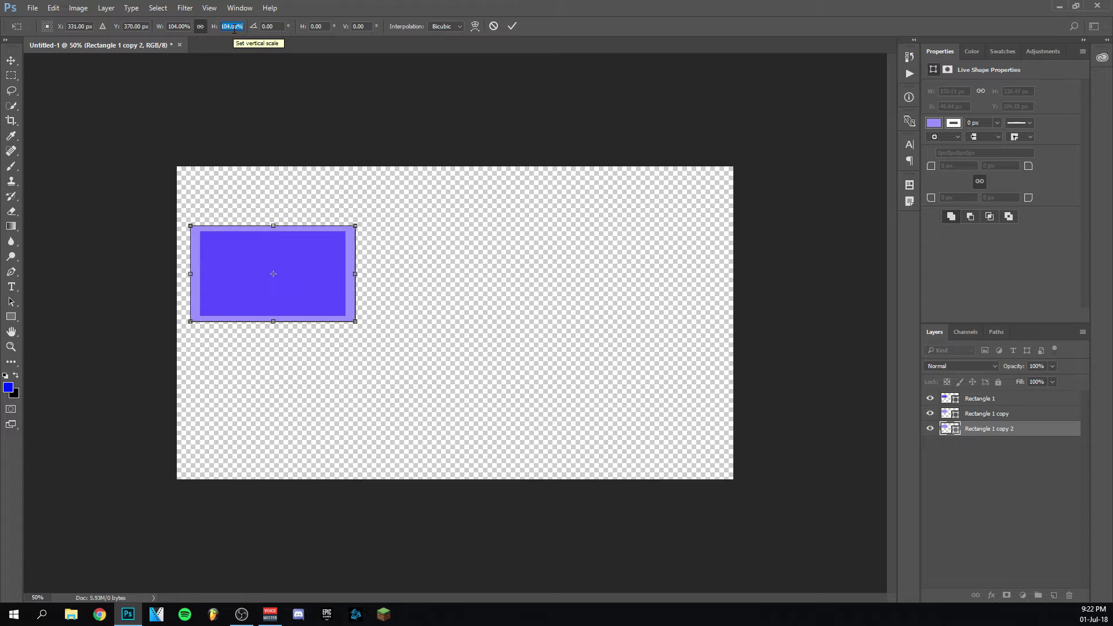
{"action": "left_click", "coordinate": [512, 26]}
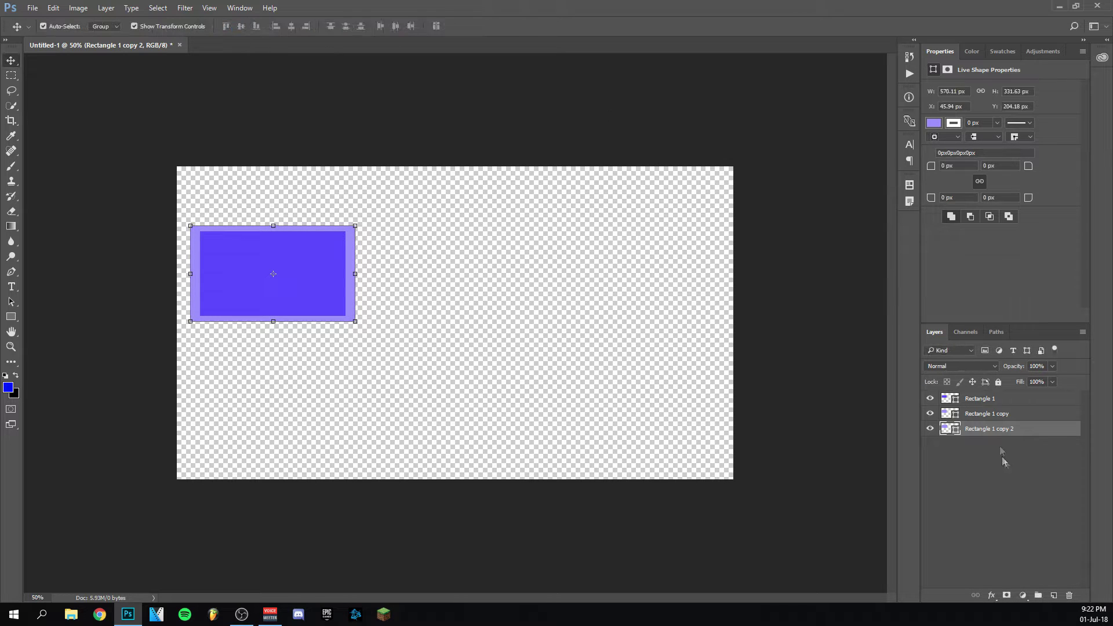
Step: Set the fill of the rearmost rectangle, Rectangle 1 copy 2, to the deep blue-violet 4537ff
{"action": "left_click", "coordinate": [933, 123]}
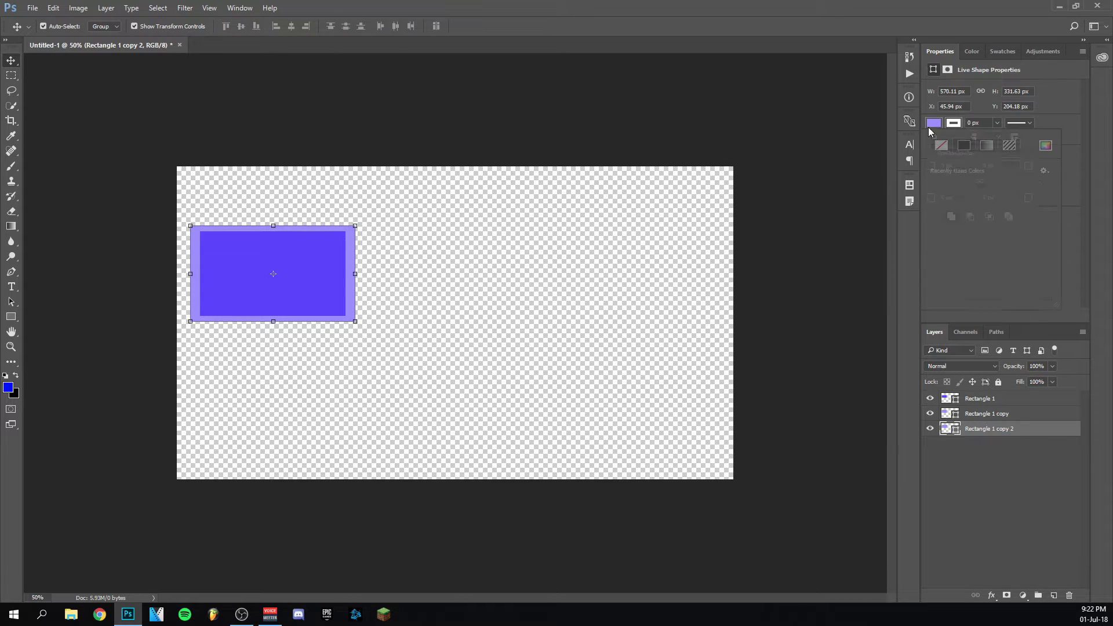
{"action": "left_click", "coordinate": [1045, 145]}
{"action": "left_click", "coordinate": [841, 124]}
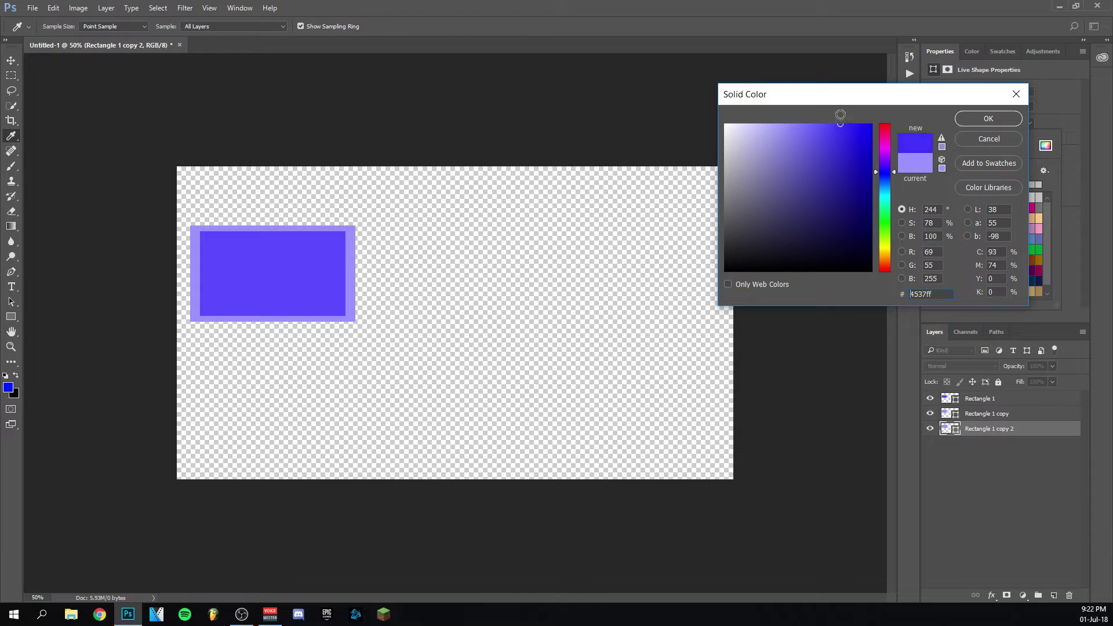
{"action": "left_click", "coordinate": [983, 121]}
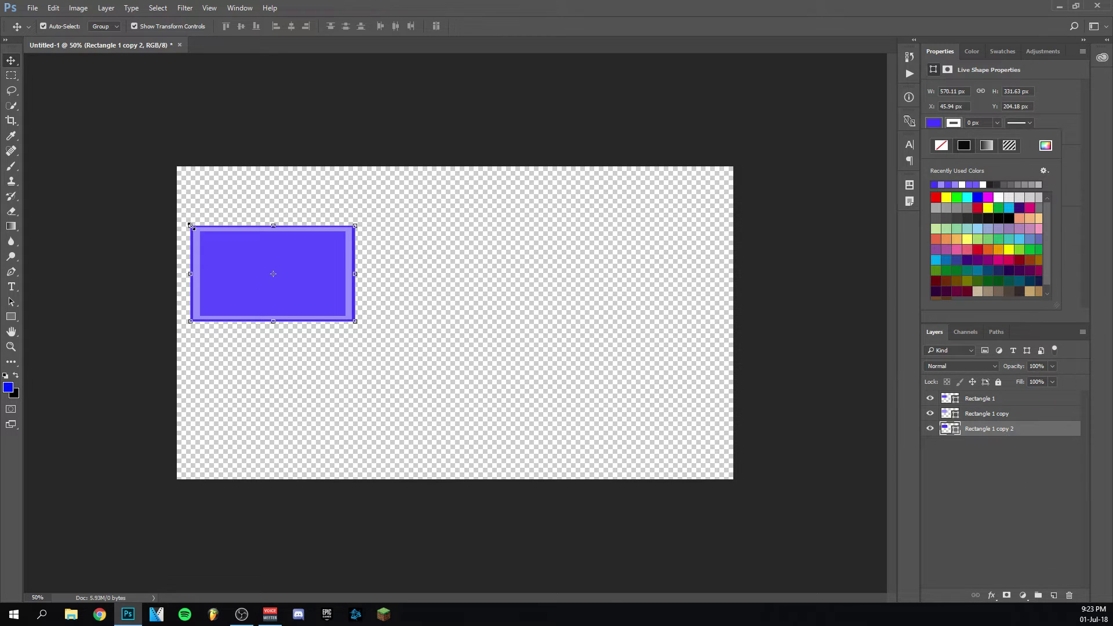
Step: Enlarge the deep blue-violet Rectangle 1 copy 2 proportionally to 106% so it forms a wider outer border
{"action": "left_click_drag", "start_coordinate": [190, 226], "coordinate": [189, 224]}
{"action": "left_click", "coordinate": [223, 27]}
{"action": "key", "text": "Up"}
{"action": "key", "text": "Up"}
{"action": "key", "text": "Up"}
{"action": "key", "text": "Up"}
{"action": "key", "text": "Up"}
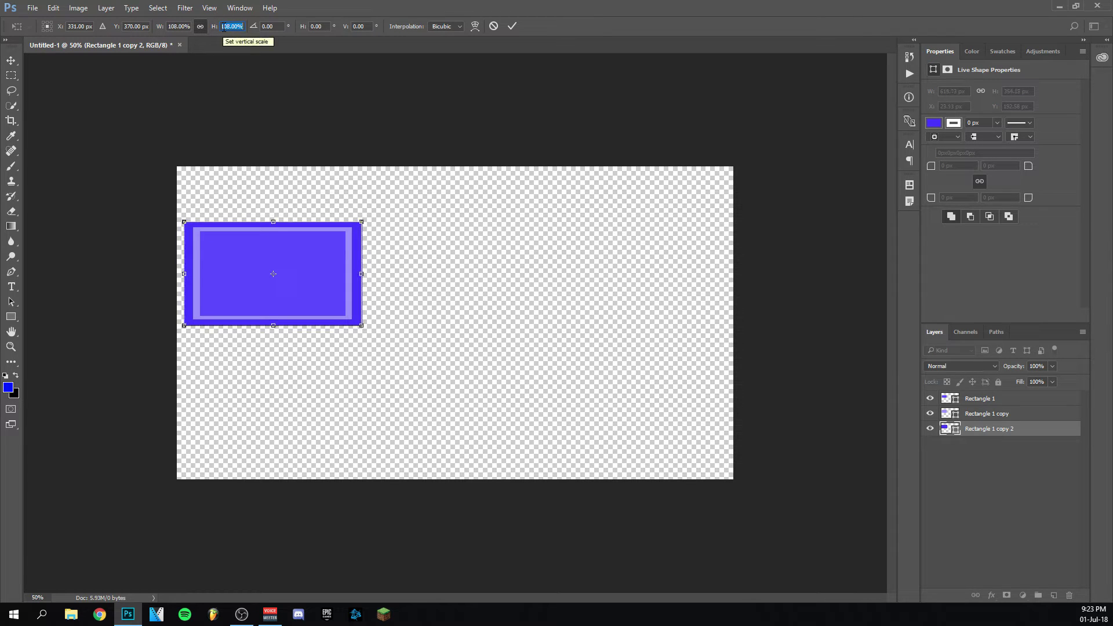
{"action": "key", "text": "Down"}
{"action": "key", "text": "Down"}
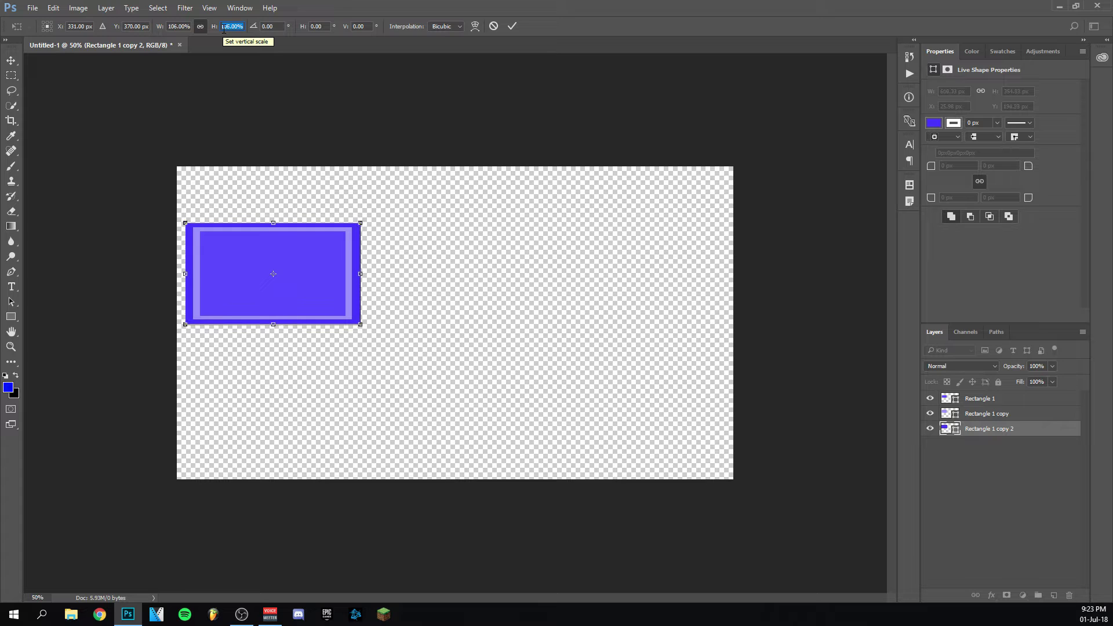
{"action": "left_click", "coordinate": [511, 25]}
Step: Shrink the lighter Rectangle 1 copy proportionally around its centre to 98%, and again to a width of 531.87 px
{"action": "left_click", "coordinate": [1036, 418]}
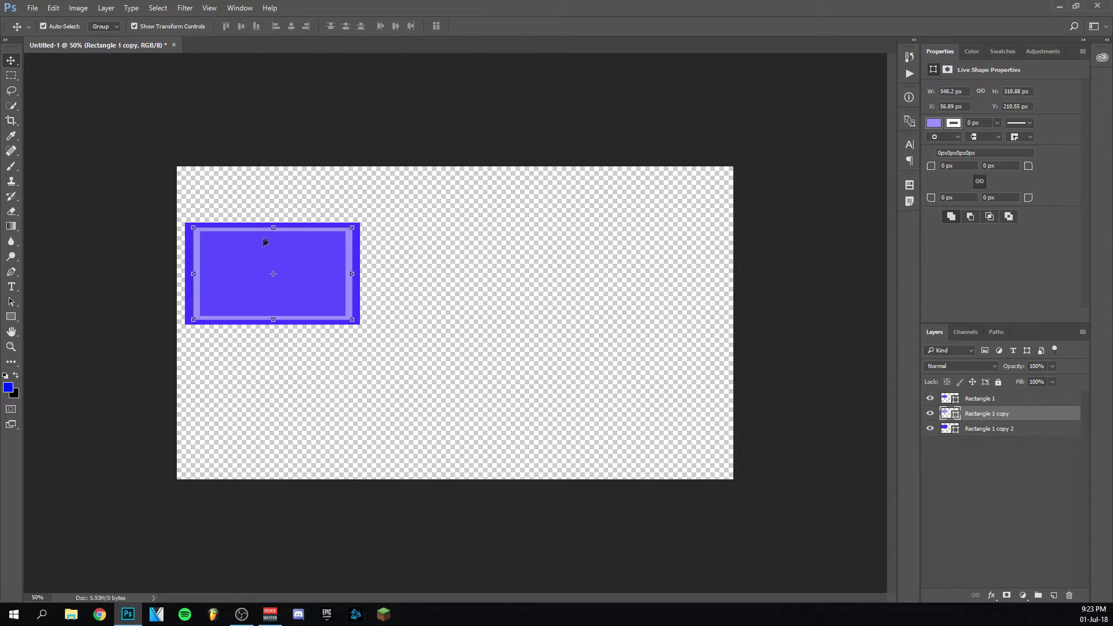
{"action": "key", "text": "ctrl+t"}
{"action": "left_click", "coordinate": [200, 26]}
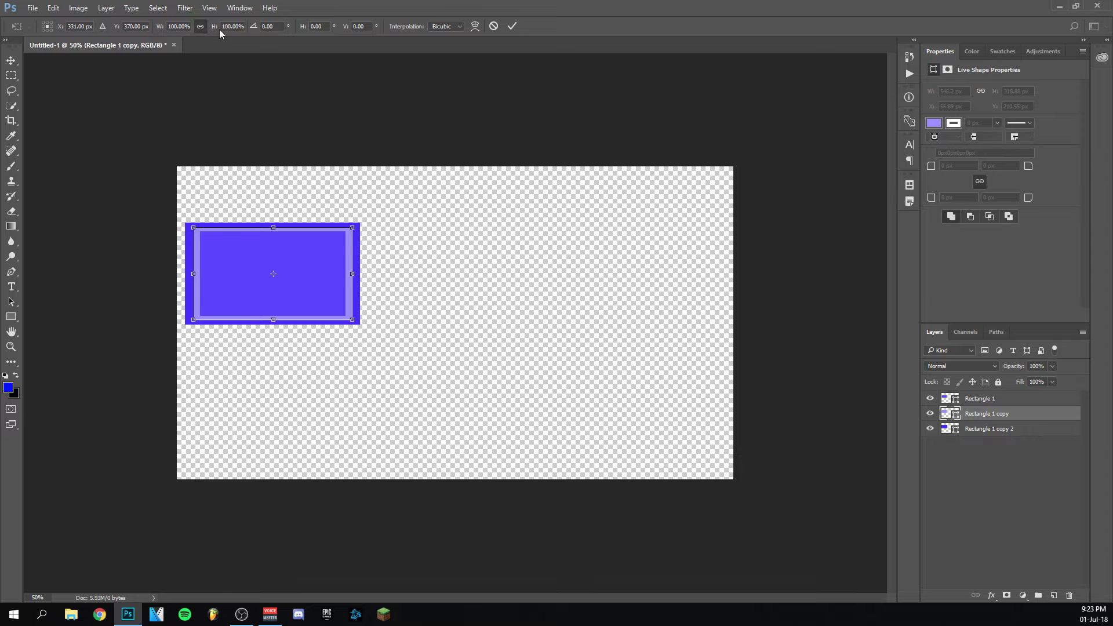
{"action": "key", "text": "Down"}
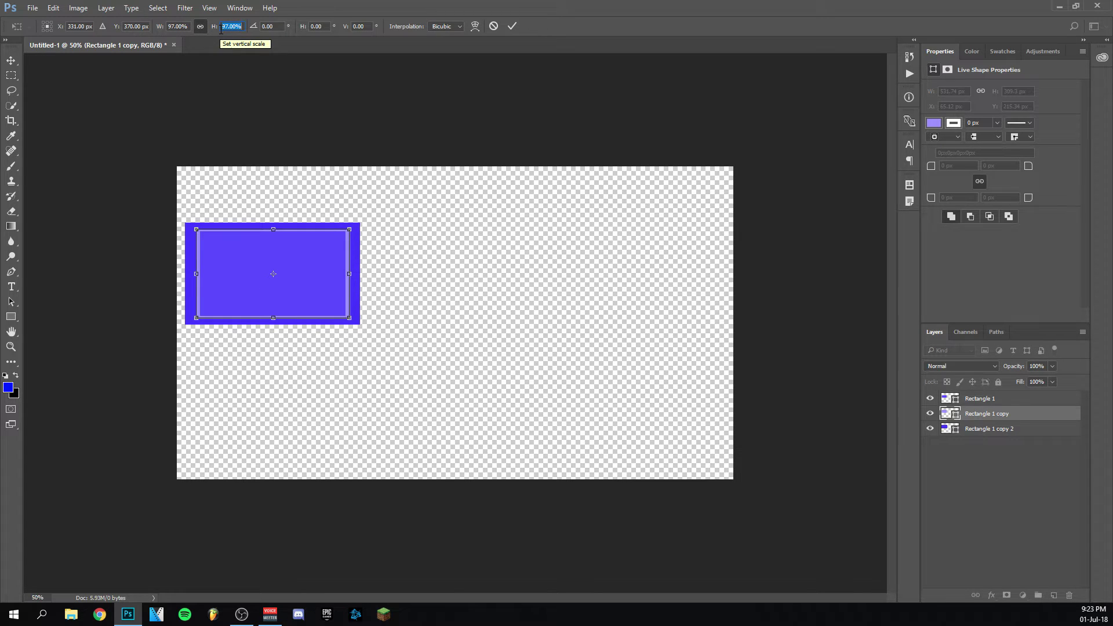
{"action": "key", "text": "Up"}
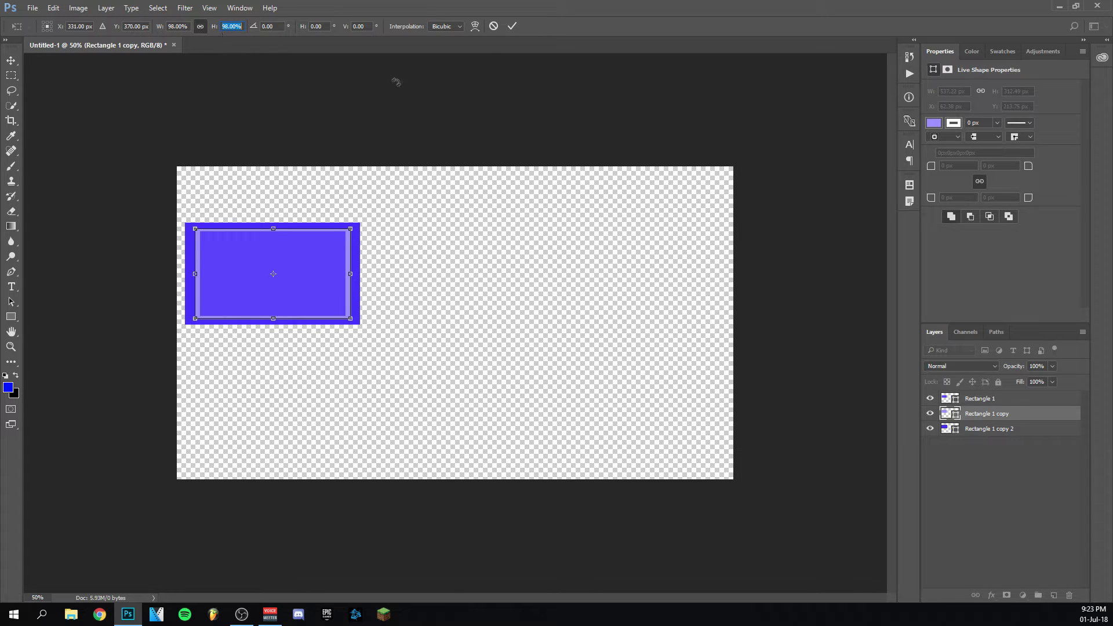
{"action": "left_click", "coordinate": [512, 25]}
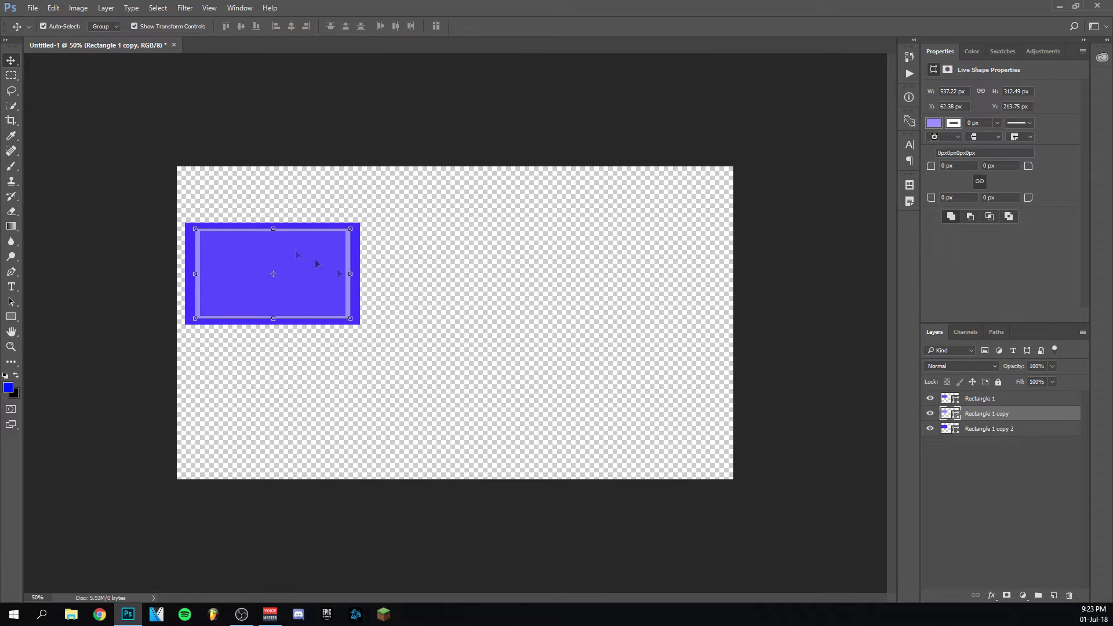
{"action": "key", "text": "ctrl+t"}
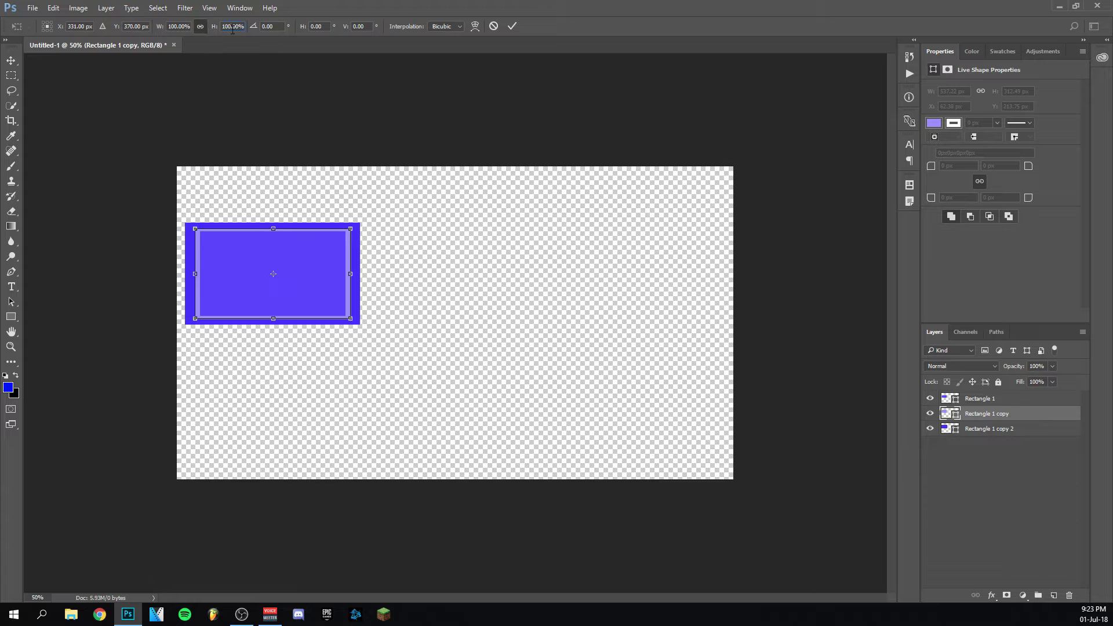
{"action": "key", "text": "Return"}
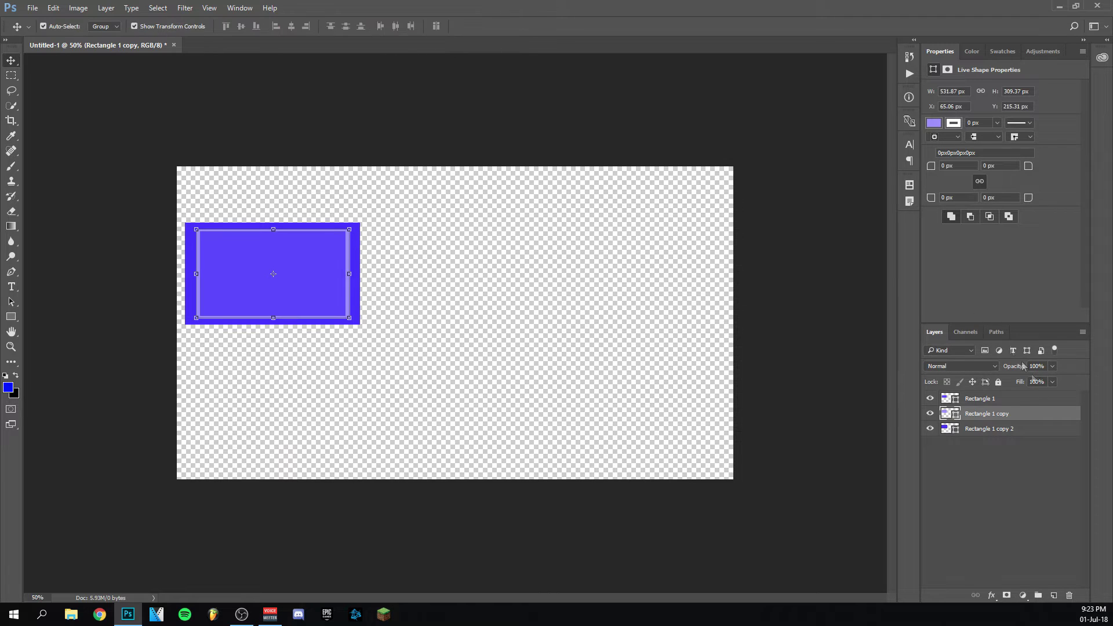
Step: Shrink the outer rectangle, Rectangle 1 copy 2, proportionally to 98% around its centre and deselect all layers
{"action": "left_click", "coordinate": [997, 434]}
{"action": "left_click", "coordinate": [185, 224]}
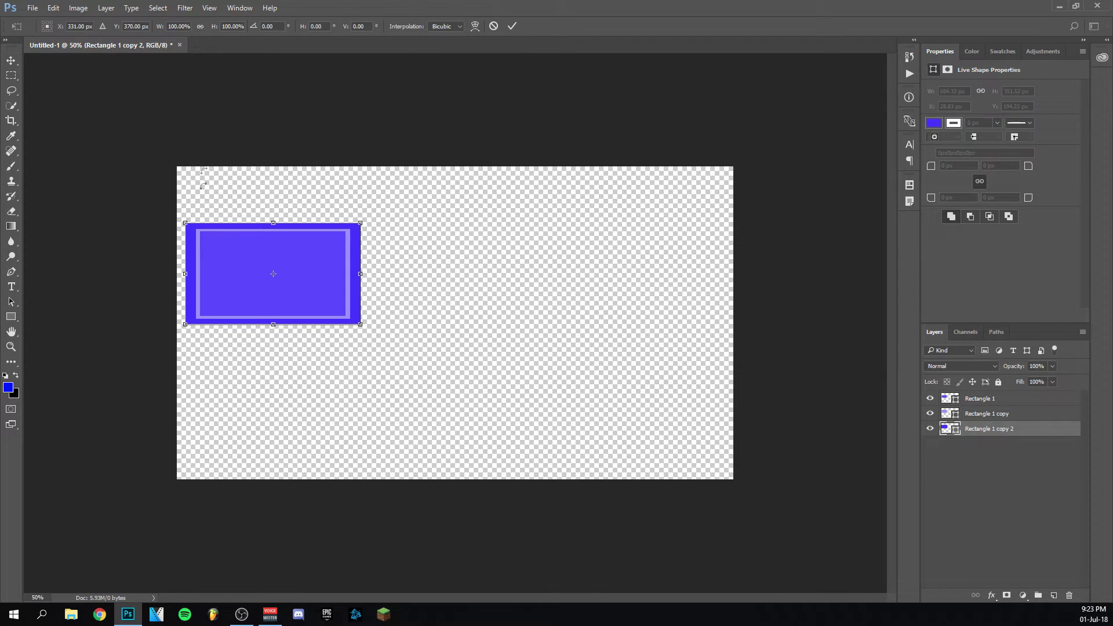
{"action": "scroll", "coordinate": [232, 27], "scroll_direction": "down", "scroll_amount": 3}
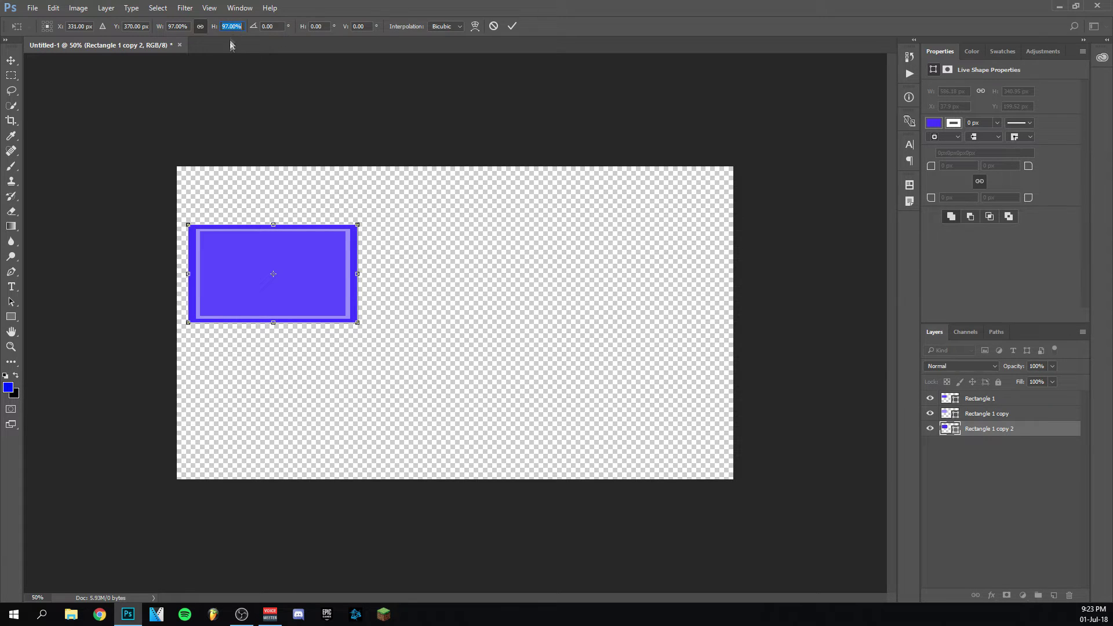
{"action": "scroll", "coordinate": [232, 29], "scroll_direction": "up", "scroll_amount": 1}
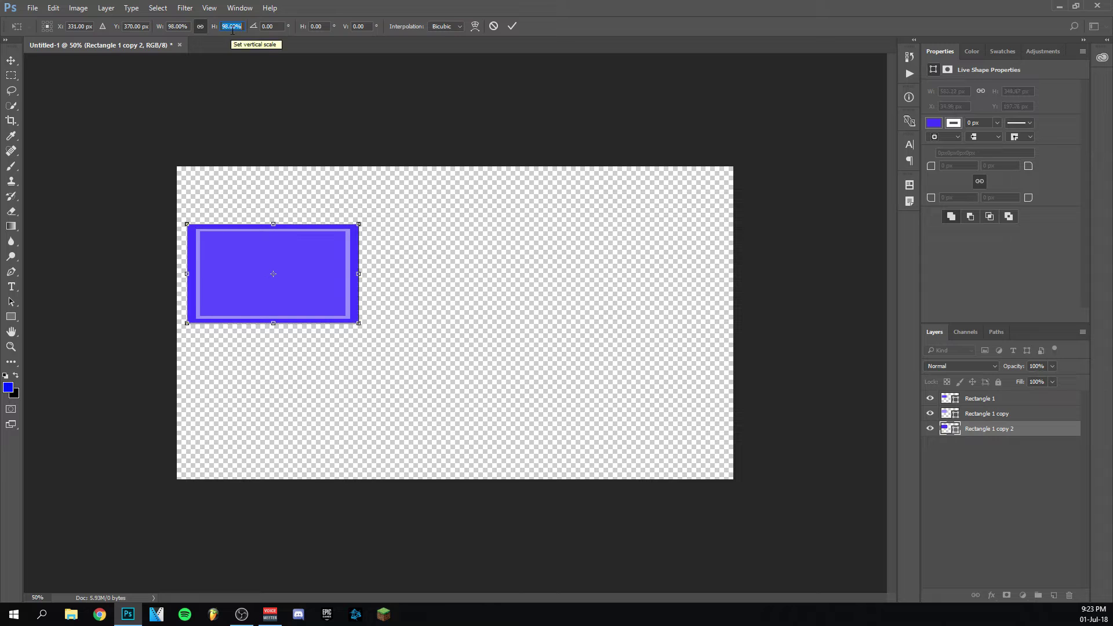
{"action": "left_click", "coordinate": [512, 27]}
{"action": "left_click", "coordinate": [458, 95]}
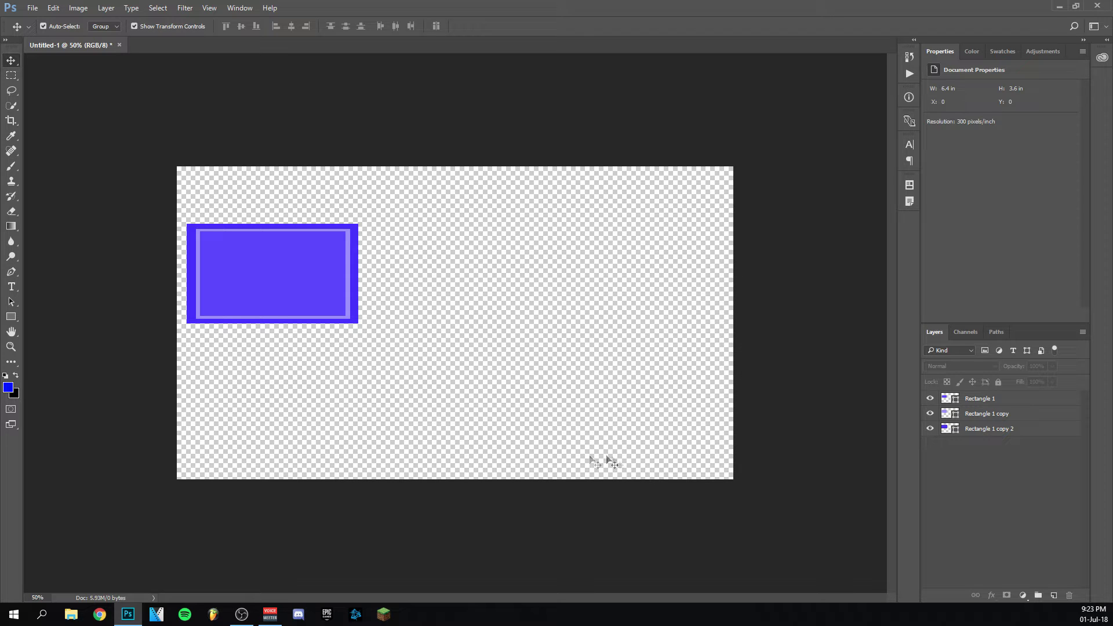
{"action": "left_click", "coordinate": [32, 8]}
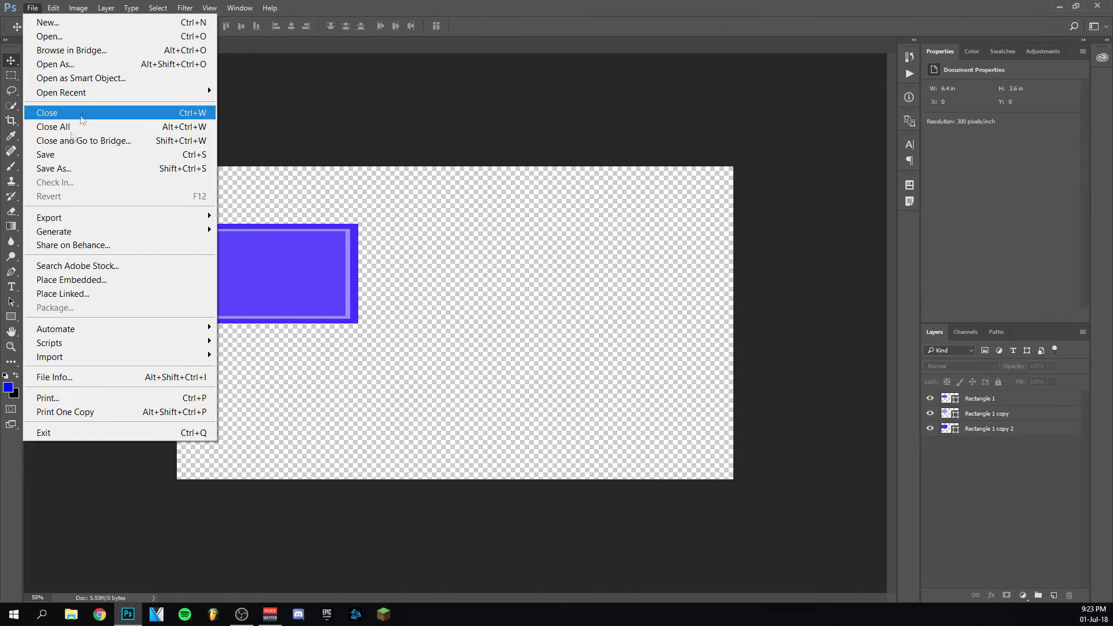
{"action": "left_click", "coordinate": [317, 134]}
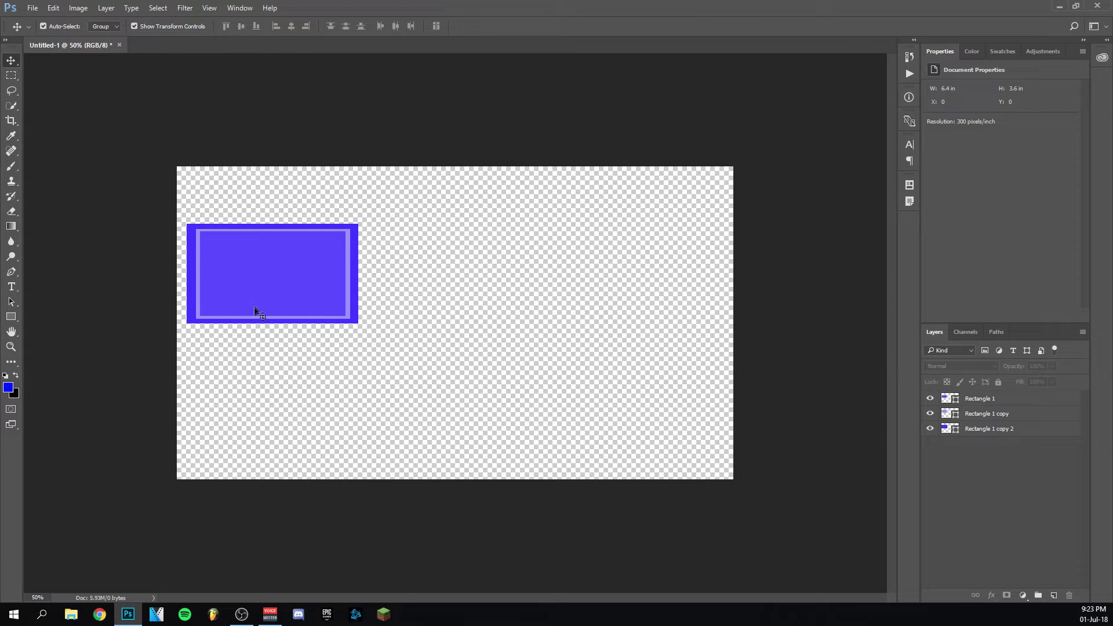
Step: Toggle the visibility of Rectangle 1 off and on to inspect the lighter rectangle behind it, leaving nothing selected
{"action": "left_click", "coordinate": [235, 266]}
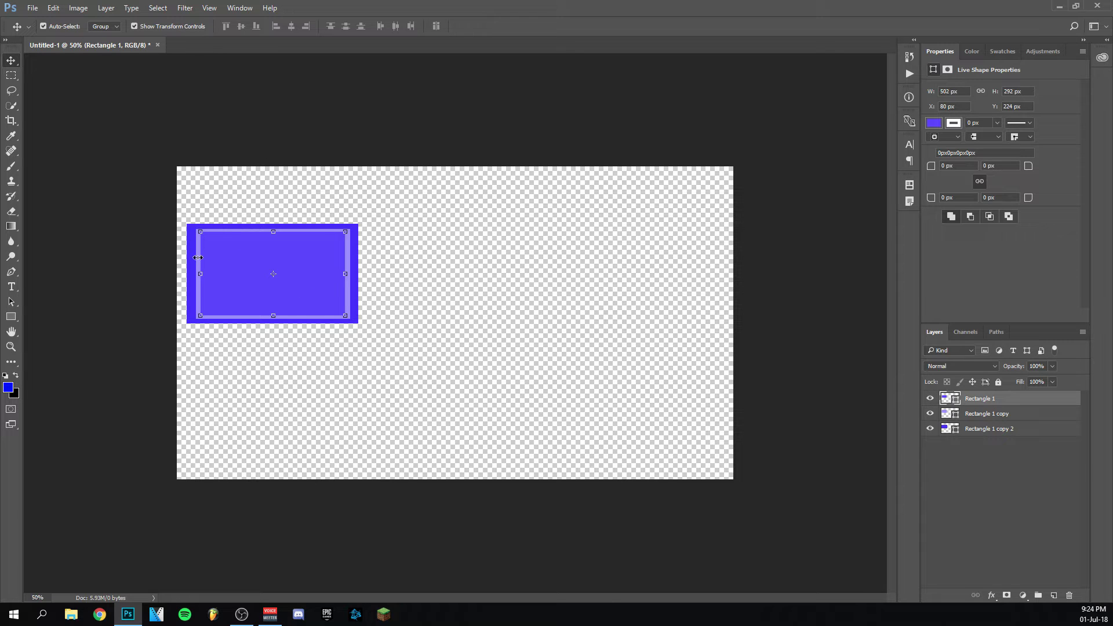
{"action": "left_click", "coordinate": [930, 399]}
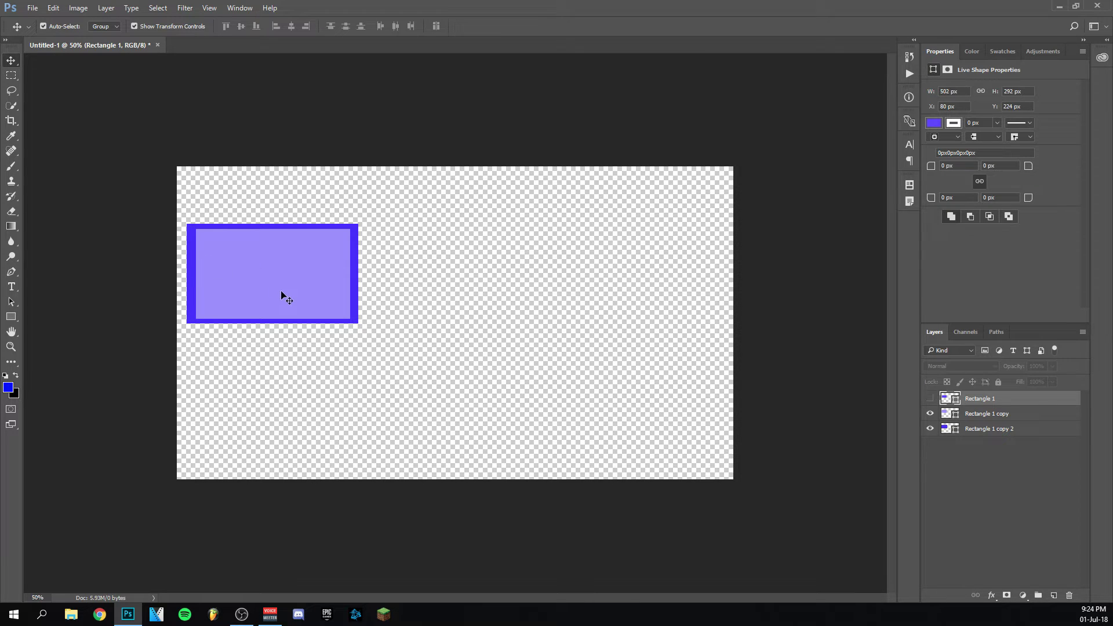
{"action": "left_click", "coordinate": [930, 398]}
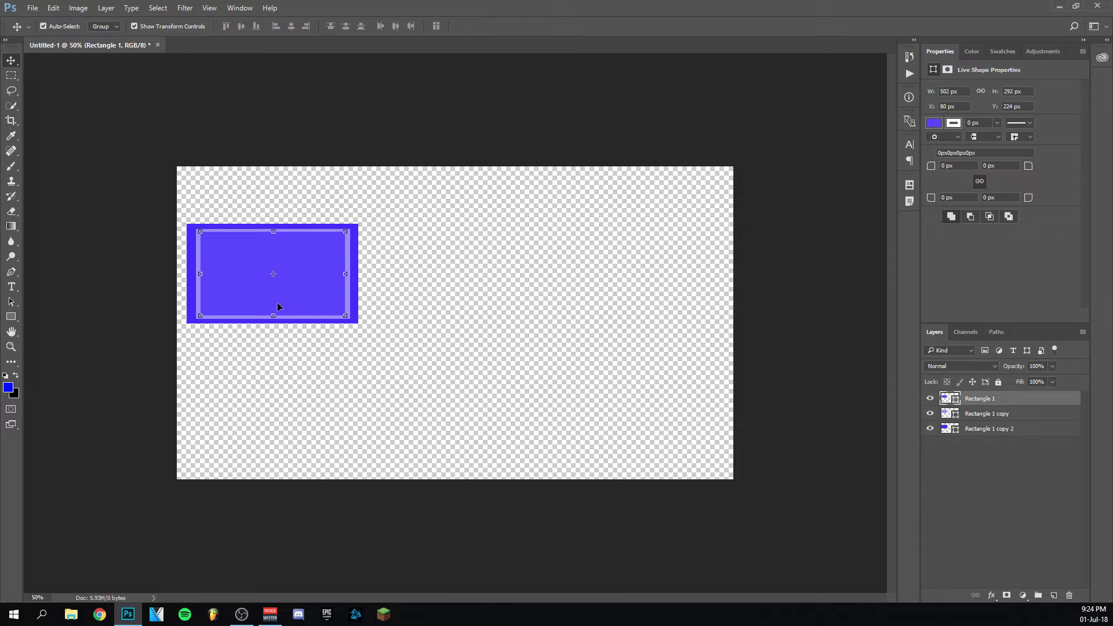
{"action": "left_click", "coordinate": [931, 400]}
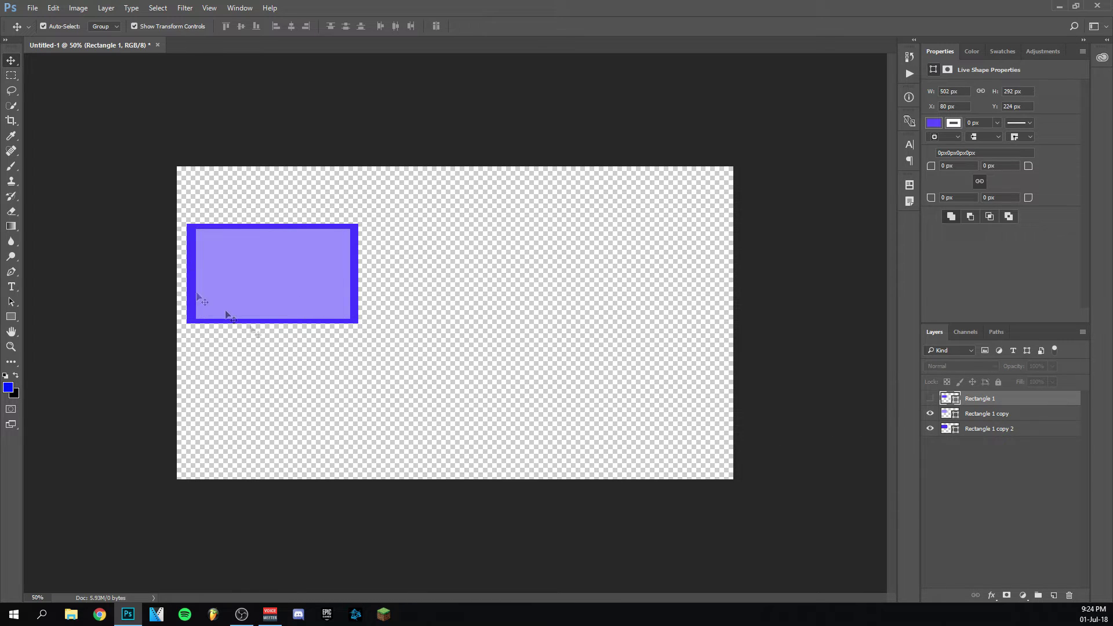
{"action": "left_click", "coordinate": [930, 398]}
{"action": "left_click", "coordinate": [371, 146]}
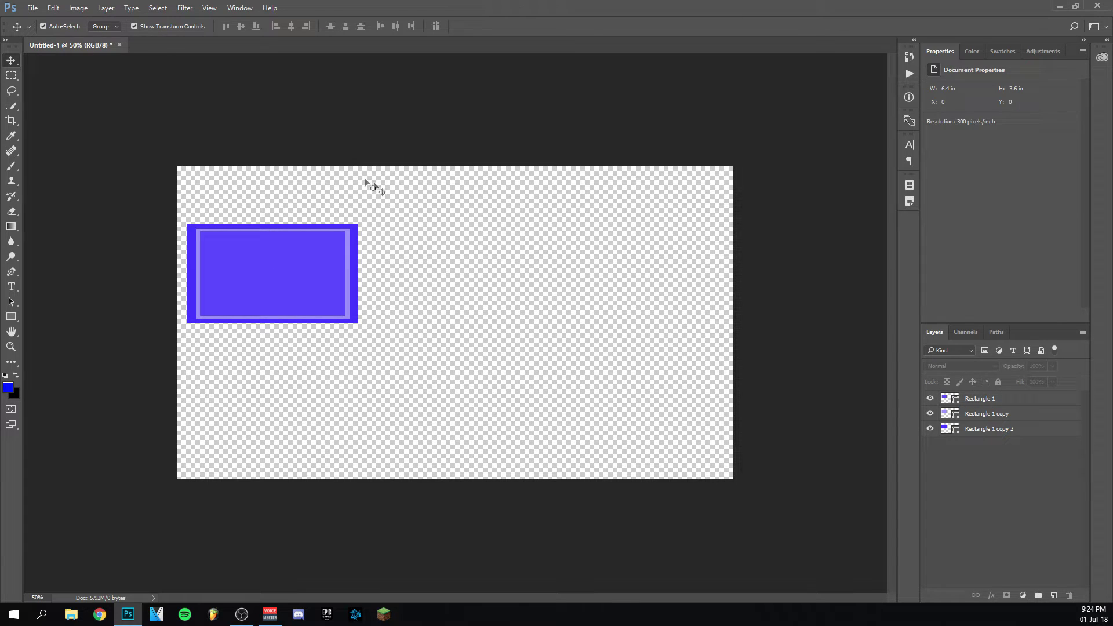
Step: Place the simple-banner-13 ribbon as a linked object and position it over the lower edge of the framed rectangle
{"action": "left_click", "coordinate": [32, 8]}
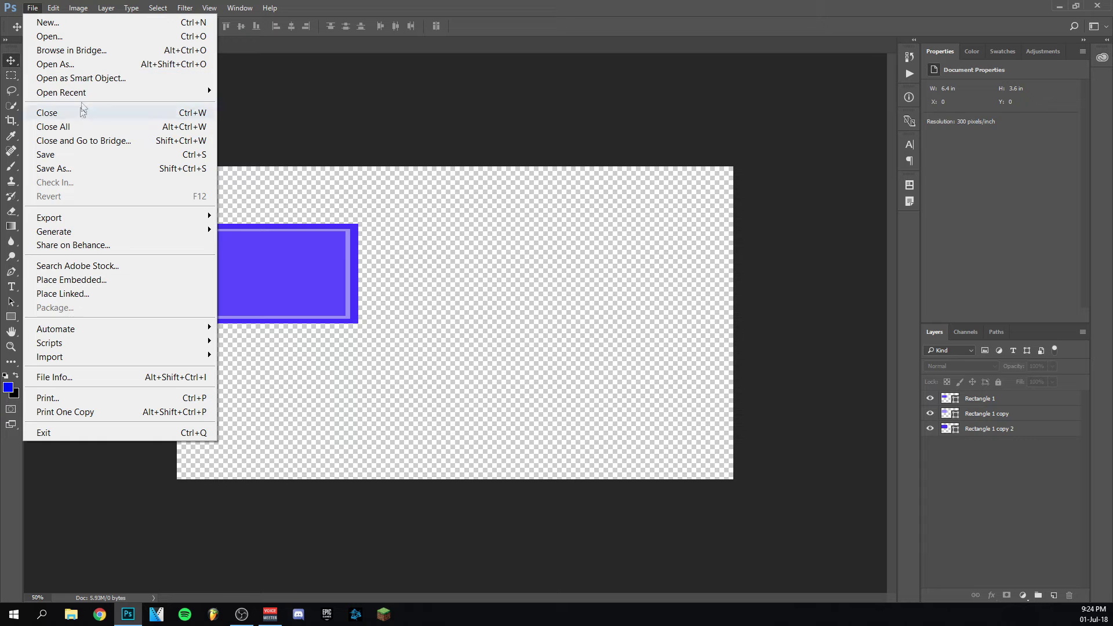
{"action": "left_click", "coordinate": [70, 294]}
{"action": "double_click", "coordinate": [239, 119]}
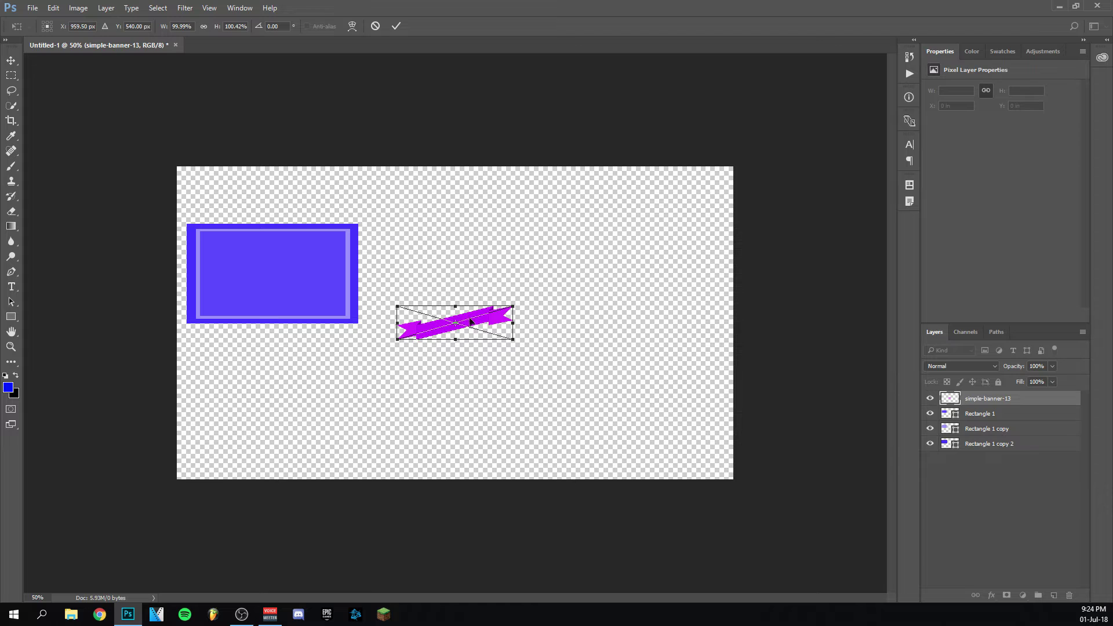
{"action": "left_click_drag", "start_coordinate": [473, 326], "coordinate": [294, 325]}
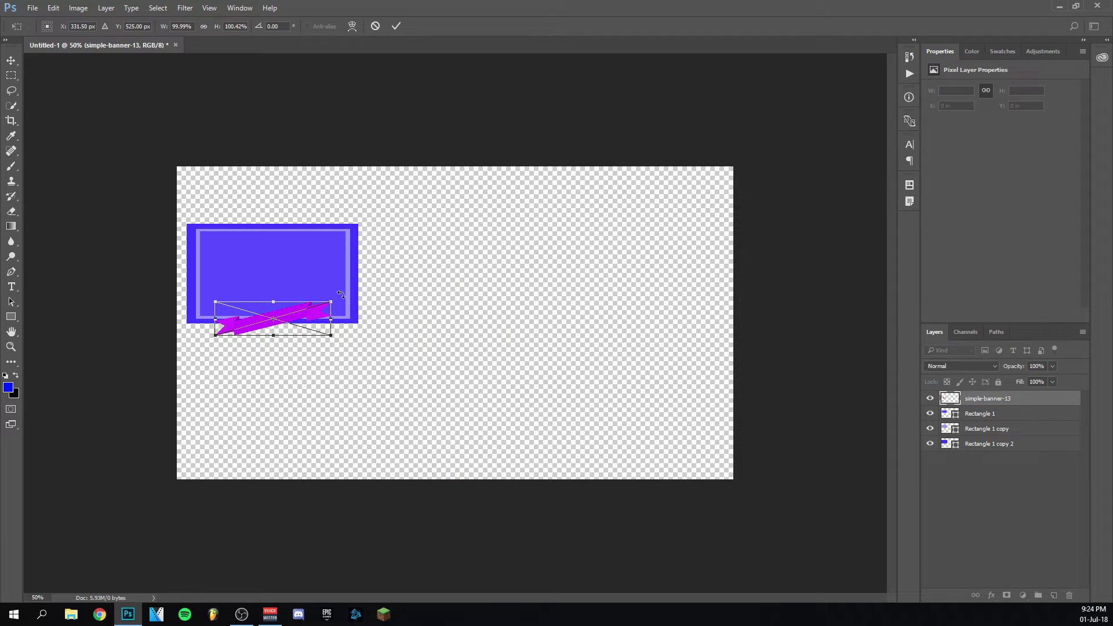
{"action": "left_click", "coordinate": [396, 25]}
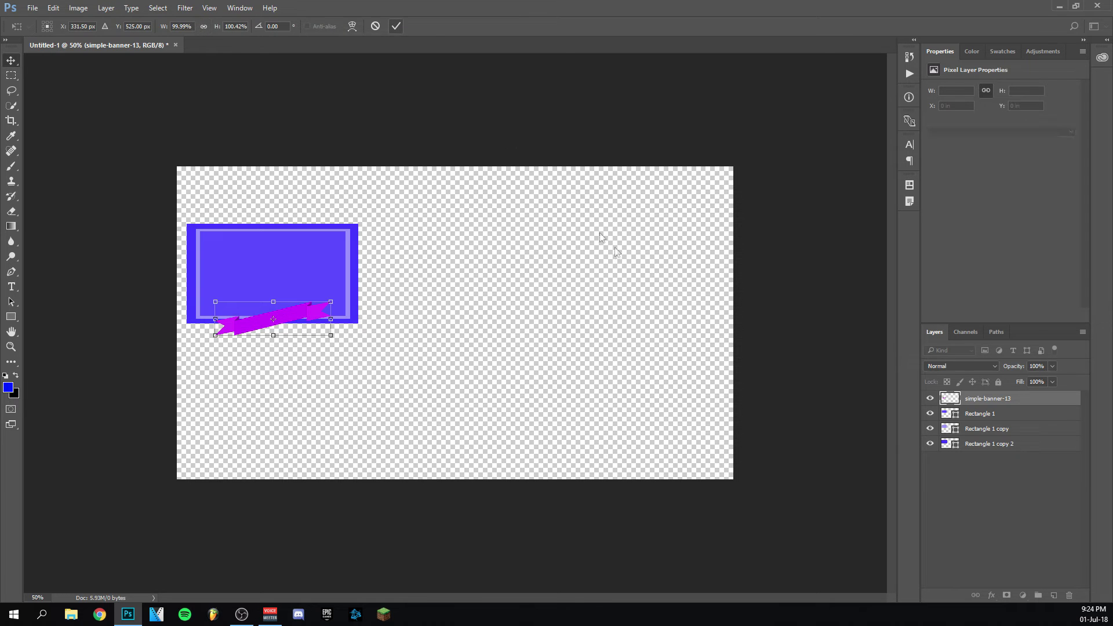
Step: Give the simple-banner-13 layer a white Color Overlay (ffffff) at 100% opacity
{"action": "double_click", "coordinate": [1019, 400]}
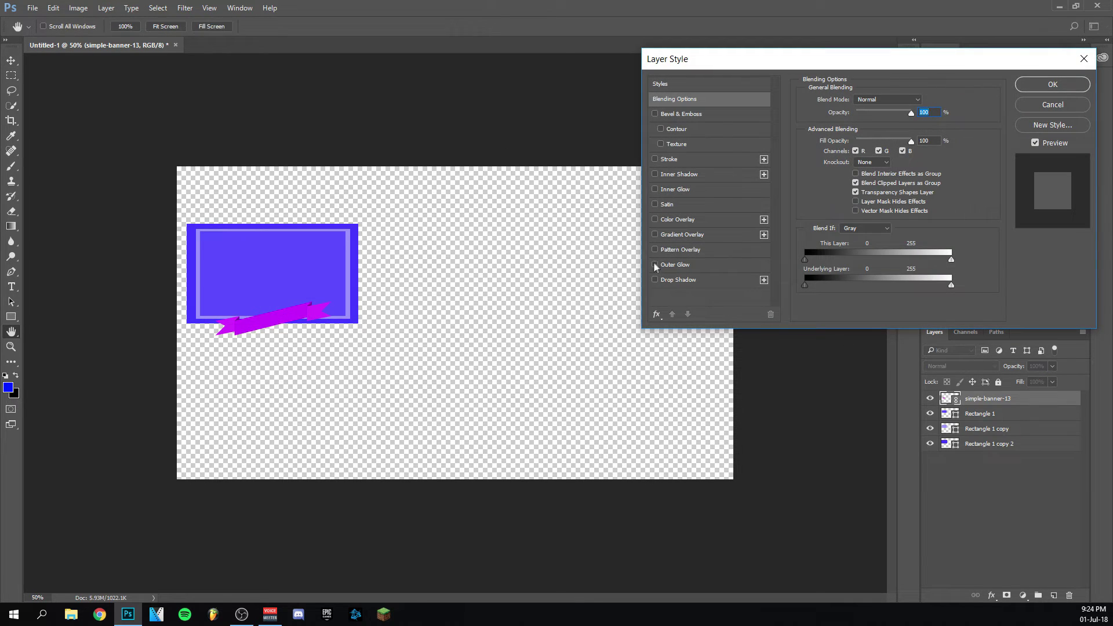
{"action": "left_click", "coordinate": [654, 223]}
{"action": "left_click", "coordinate": [707, 224]}
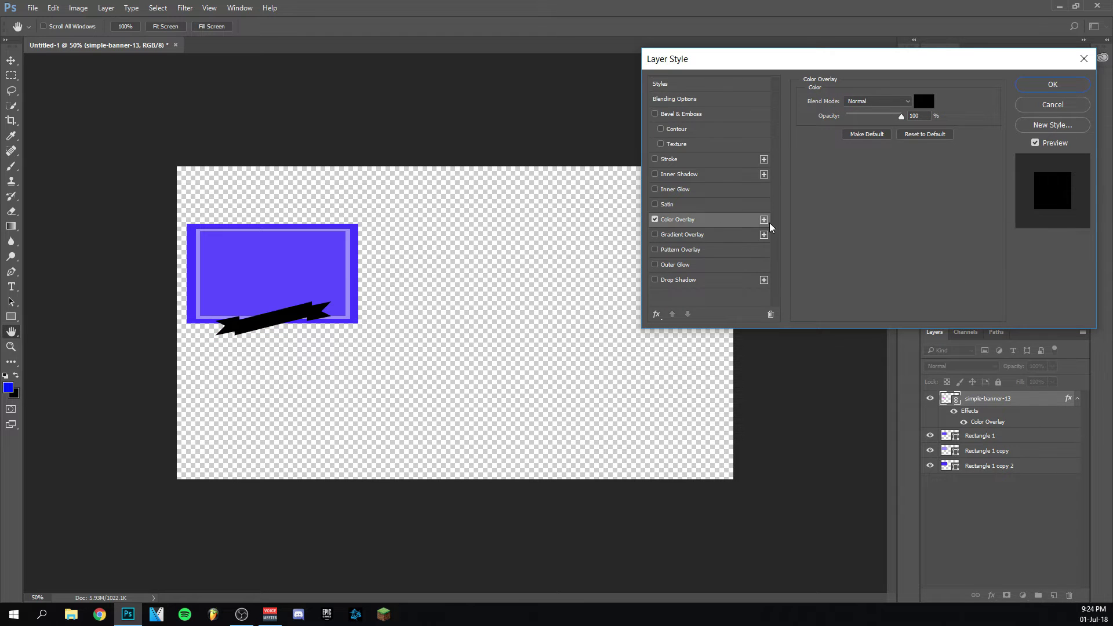
{"action": "left_click", "coordinate": [927, 103]}
{"action": "type", "text": "ffffff"}
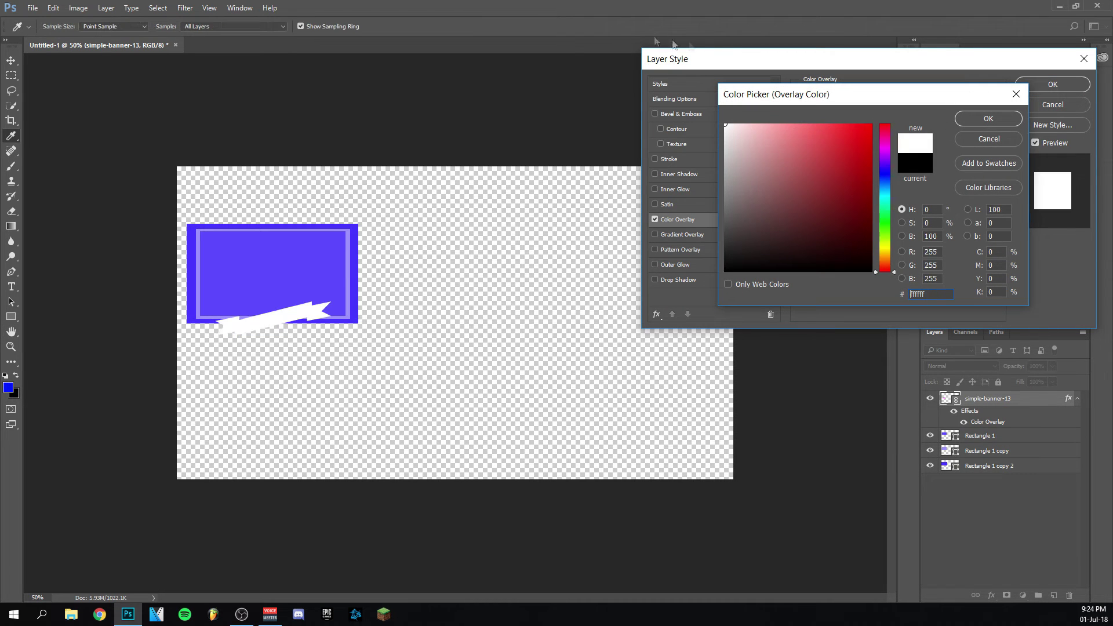
{"action": "left_click", "coordinate": [964, 122]}
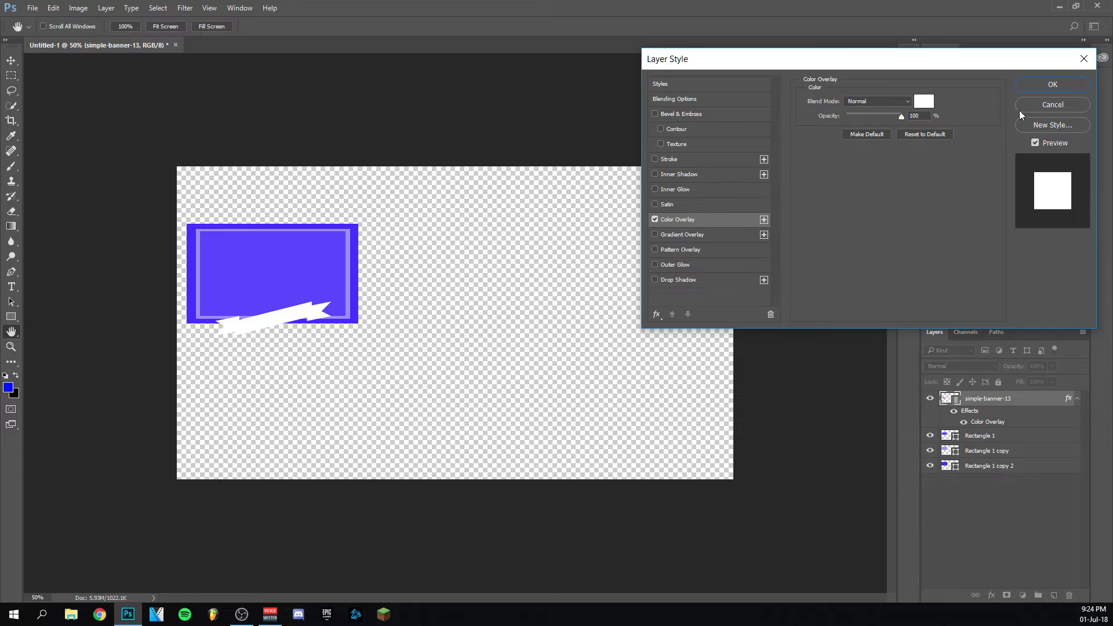
{"action": "left_click", "coordinate": [1031, 86]}
Step: Rotate the white ribbon by about 10.2°, scale it proportionally to 120%, and centre it slightly lower over the rectangle's bottom edge
{"action": "key", "text": "ctrl+t"}
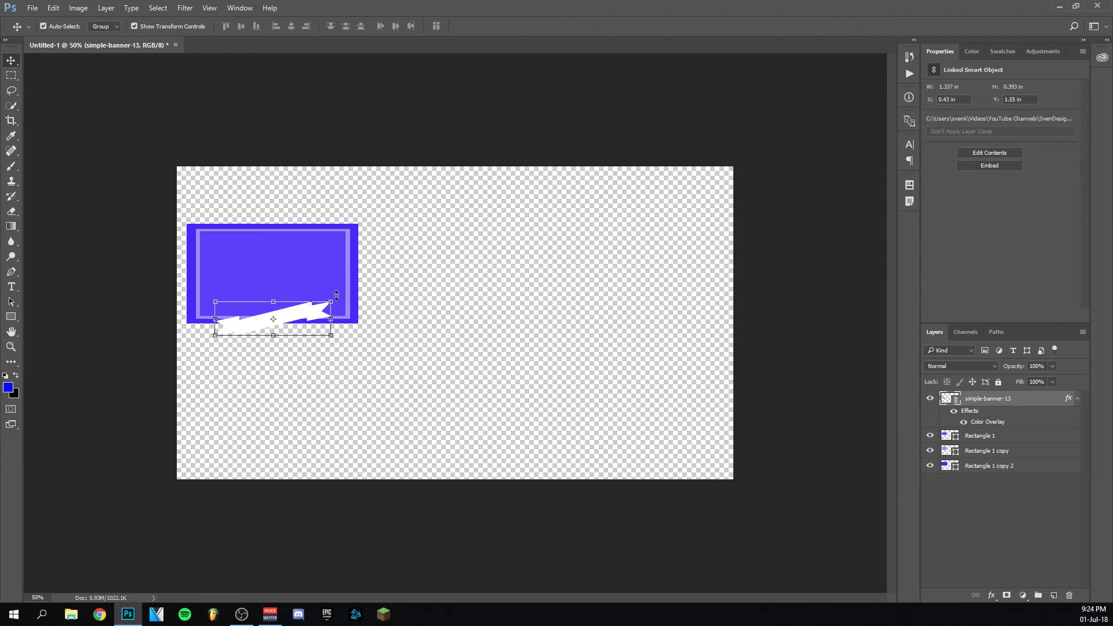
{"action": "left_click_drag", "start_coordinate": [338, 297], "coordinate": [346, 305]}
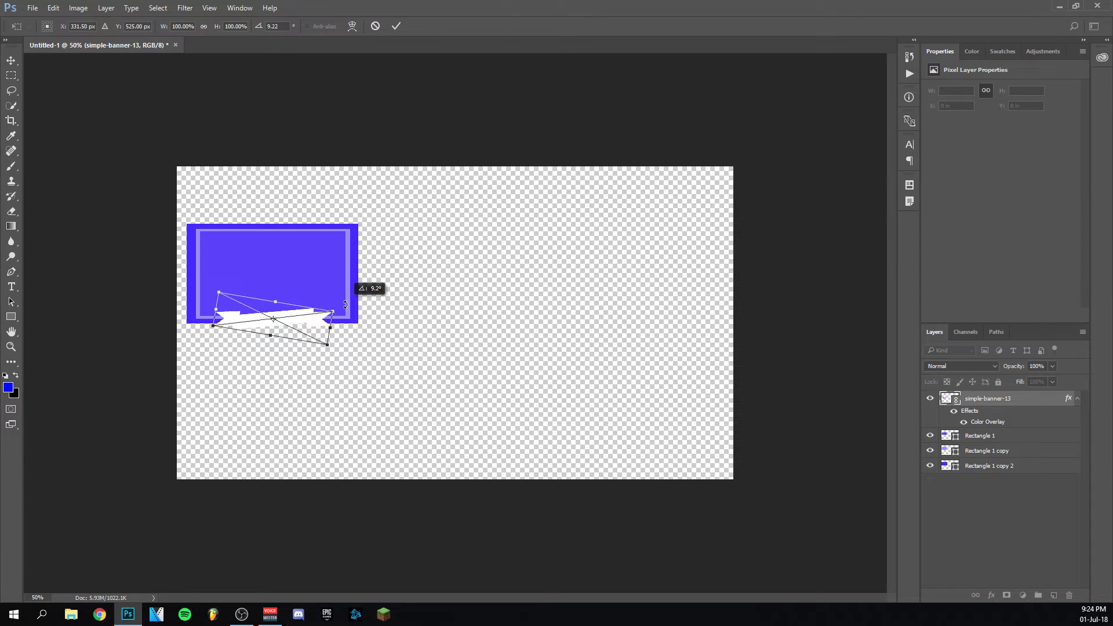
{"action": "left_click_drag", "start_coordinate": [311, 326], "coordinate": [312, 323]}
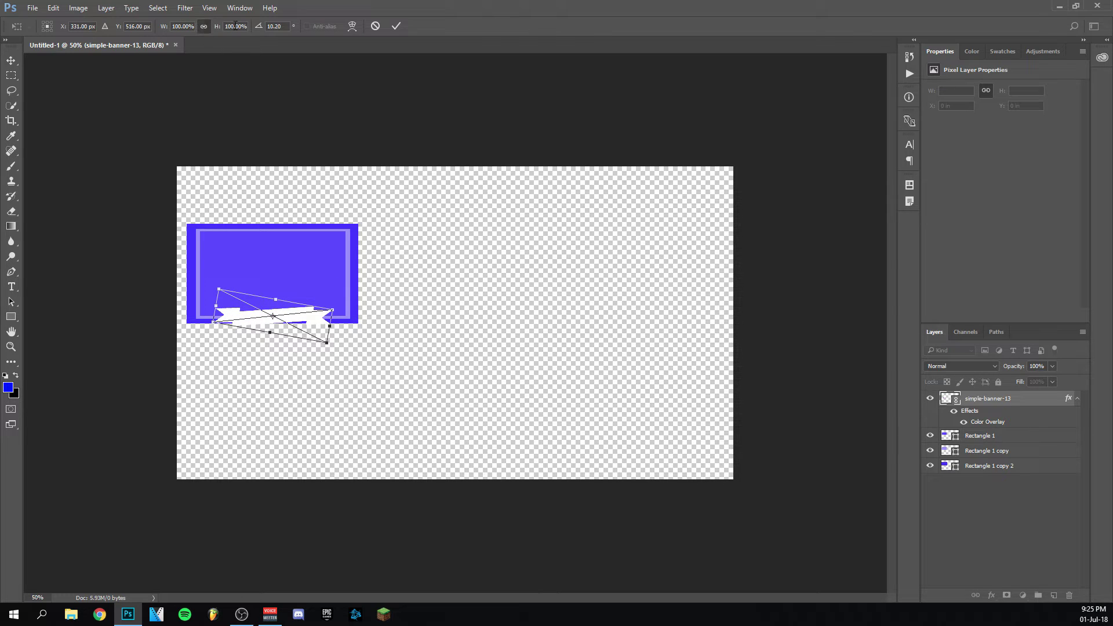
{"action": "scroll", "coordinate": [235, 25], "scroll_direction": "up", "scroll_amount": 19}
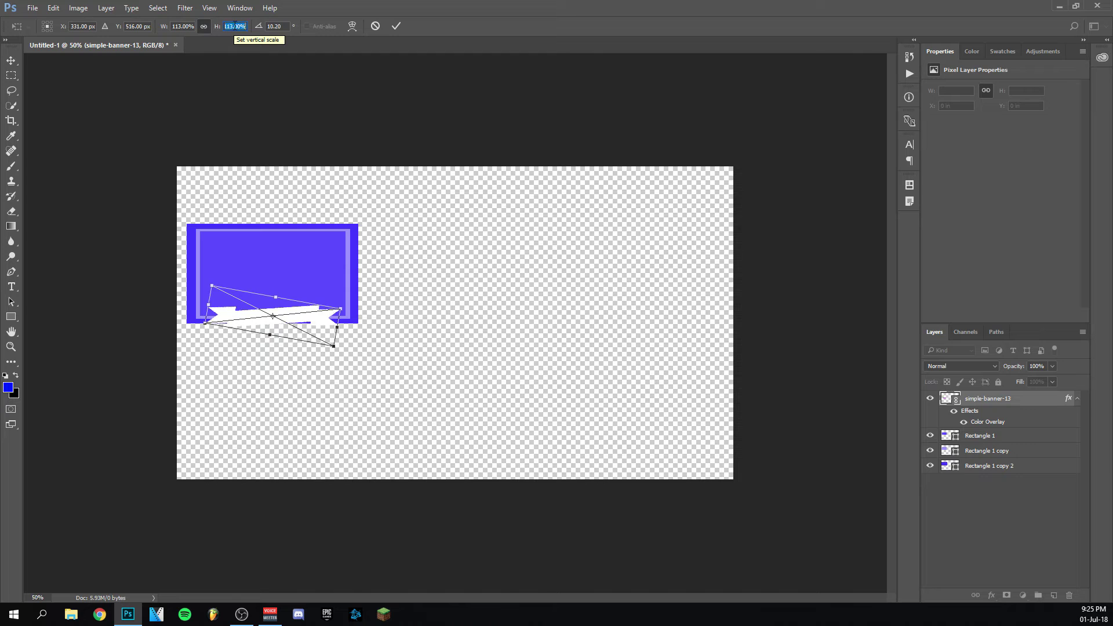
{"action": "scroll", "coordinate": [235, 25], "scroll_direction": "up", "scroll_amount": 2}
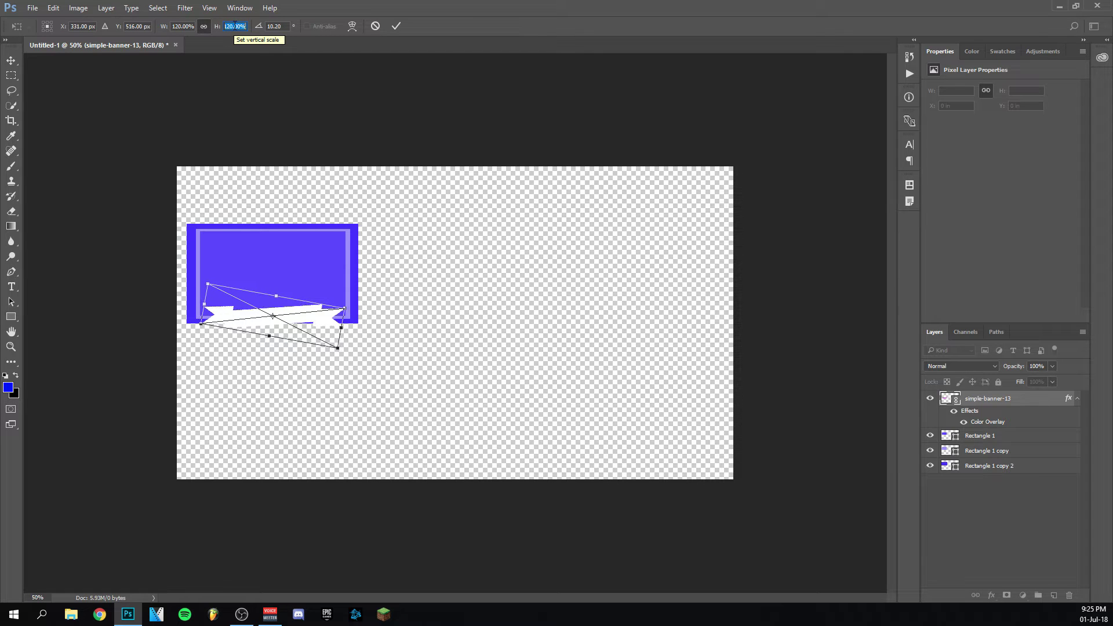
{"action": "left_click_drag", "start_coordinate": [290, 316], "coordinate": [288, 317]}
{"action": "left_click", "coordinate": [396, 26]}
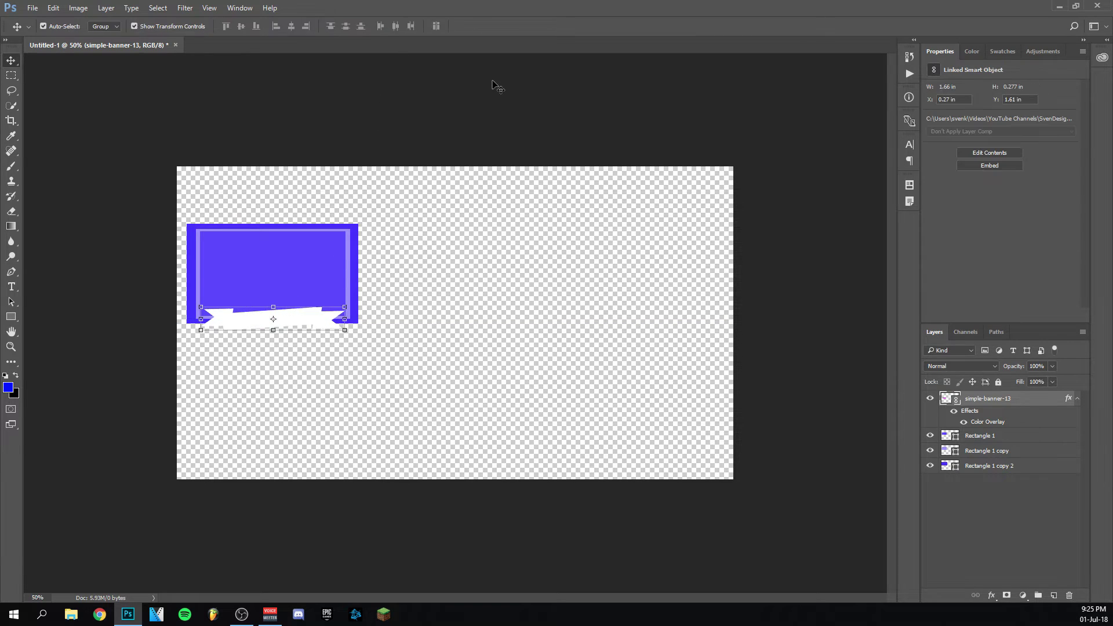
{"action": "left_click", "coordinate": [497, 87]}
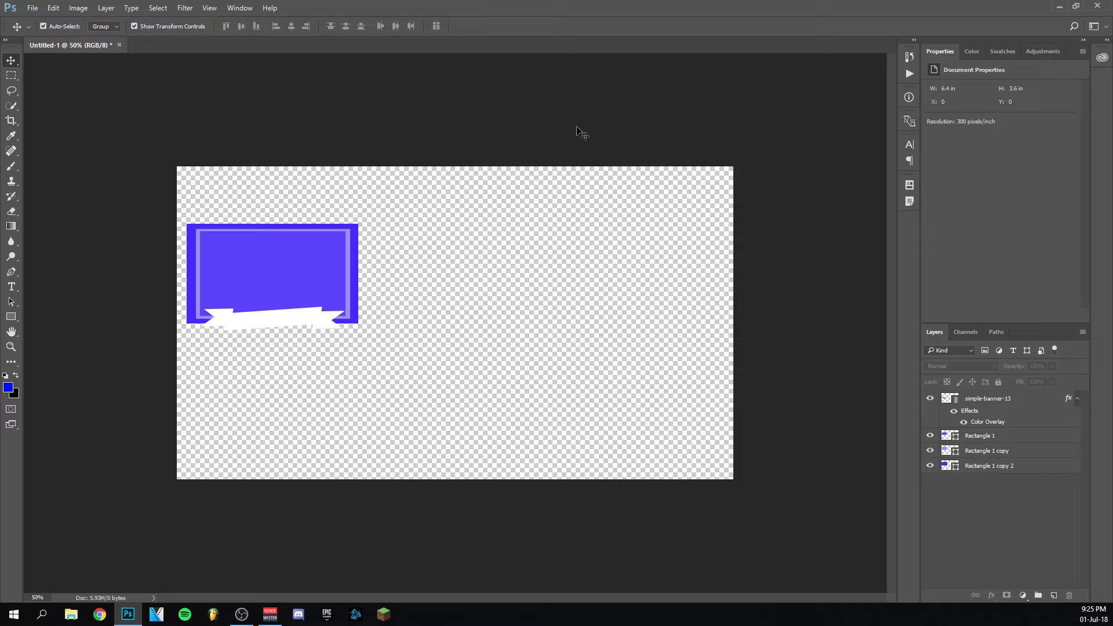
{"action": "left_click", "coordinate": [1014, 400]}
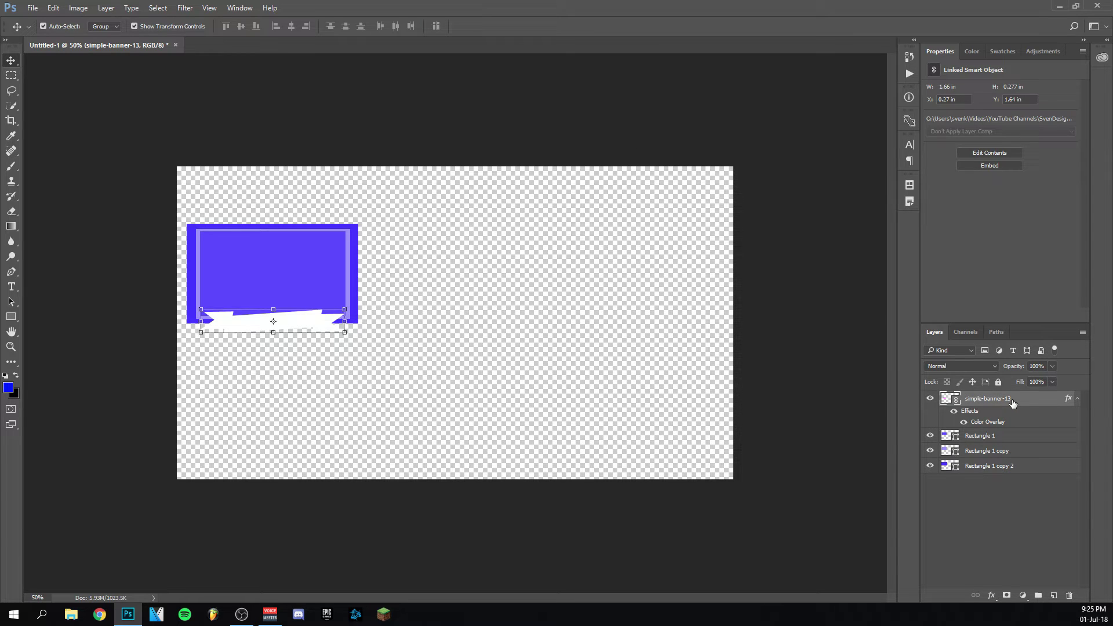
Step: Add the text SVENDESIGNS on the white ribbon and set its font size to 9 pt
{"action": "key", "text": "t"}
{"action": "left_click", "coordinate": [247, 323]}
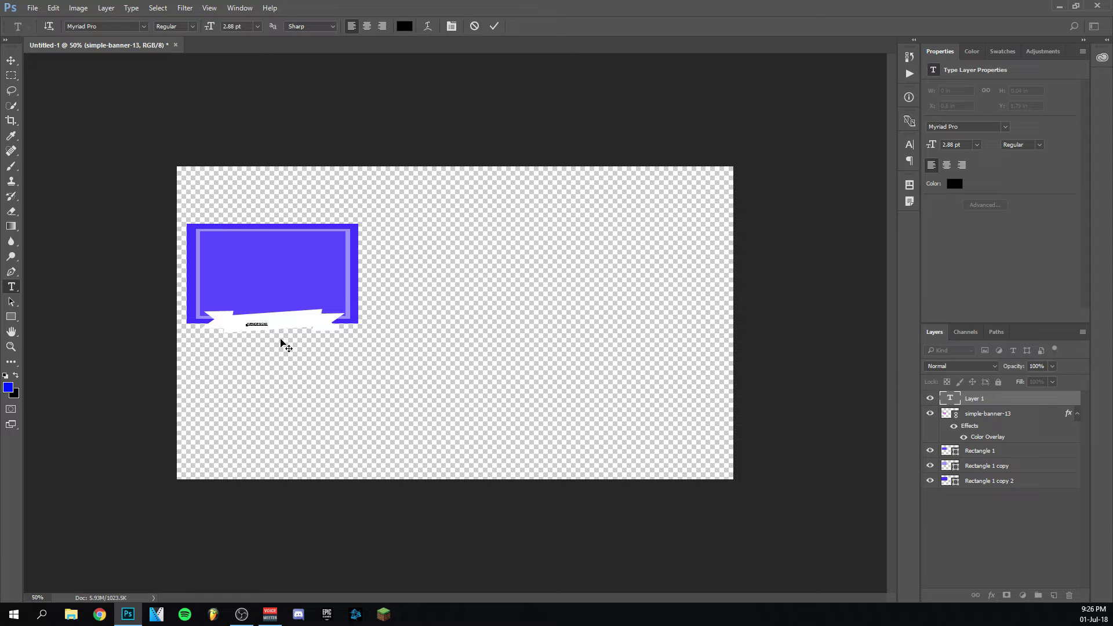
{"action": "key", "text": "ctrl+a"}
{"action": "left_click", "coordinate": [235, 27]}
{"action": "type", "text": "10pt"}
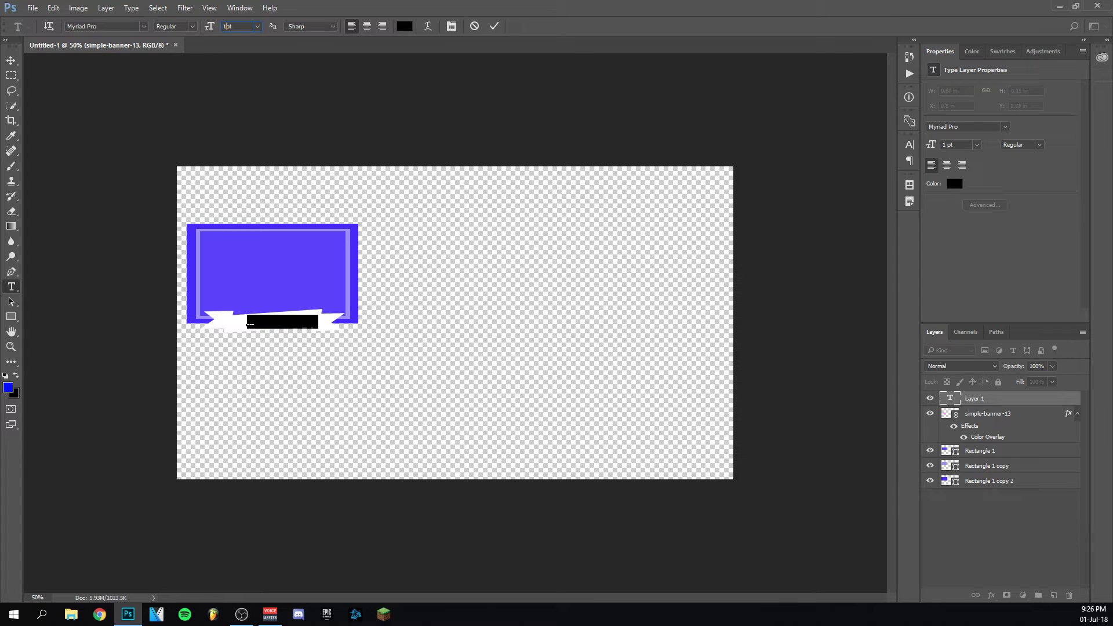
{"action": "key", "text": "Down"}
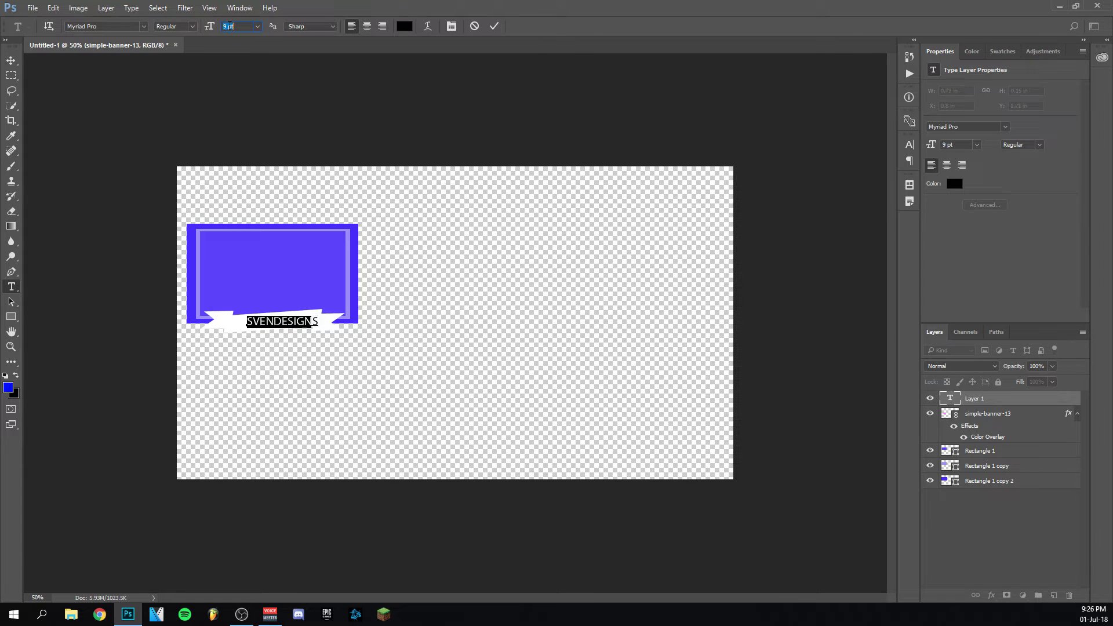
Step: Change the font of the SVENDESIGNS text to Roboto in the Medium style
{"action": "left_click", "coordinate": [183, 26]}
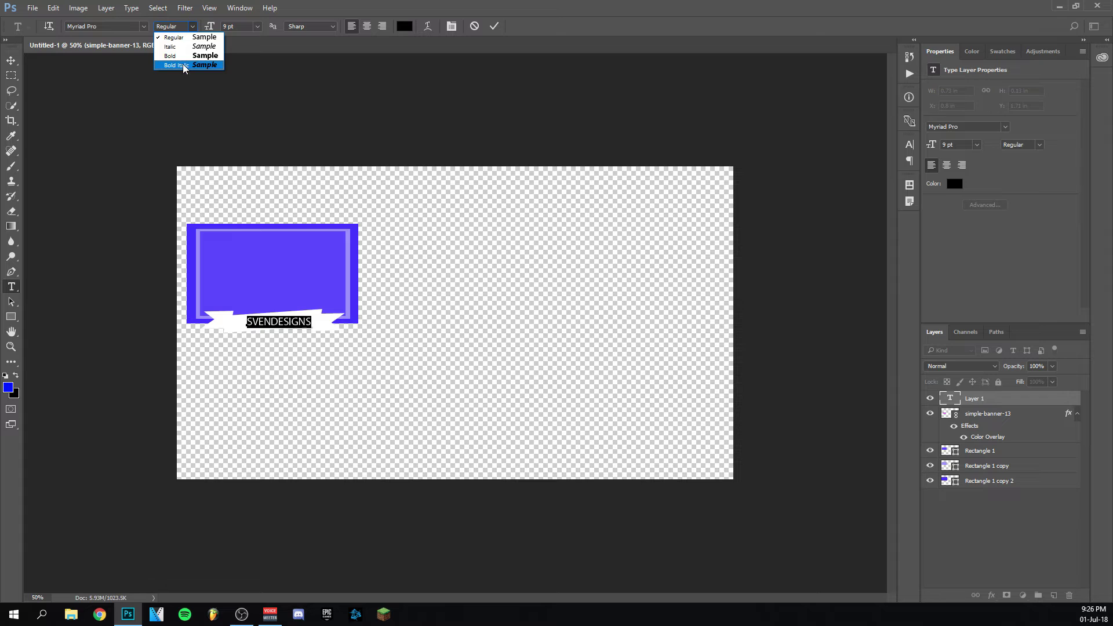
{"action": "left_click", "coordinate": [149, 29]}
{"action": "left_click", "coordinate": [143, 26]}
{"action": "scroll", "coordinate": [265, 127], "scroll_direction": "up", "scroll_amount": 5}
{"action": "scroll", "coordinate": [247, 76], "scroll_direction": "up", "scroll_amount": 15}
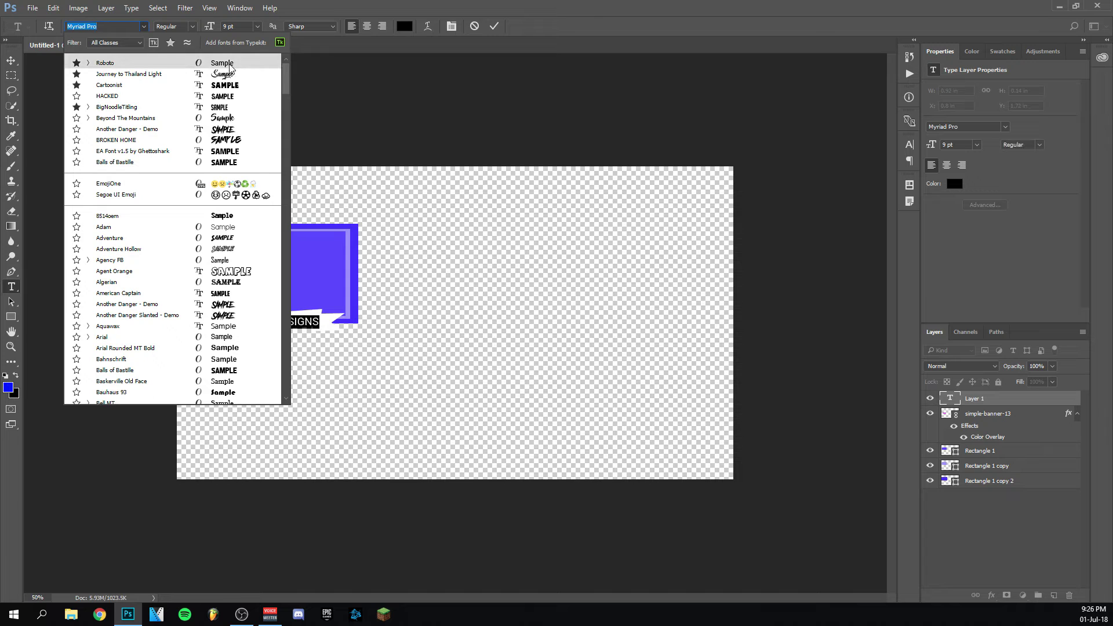
{"action": "left_click", "coordinate": [229, 65]}
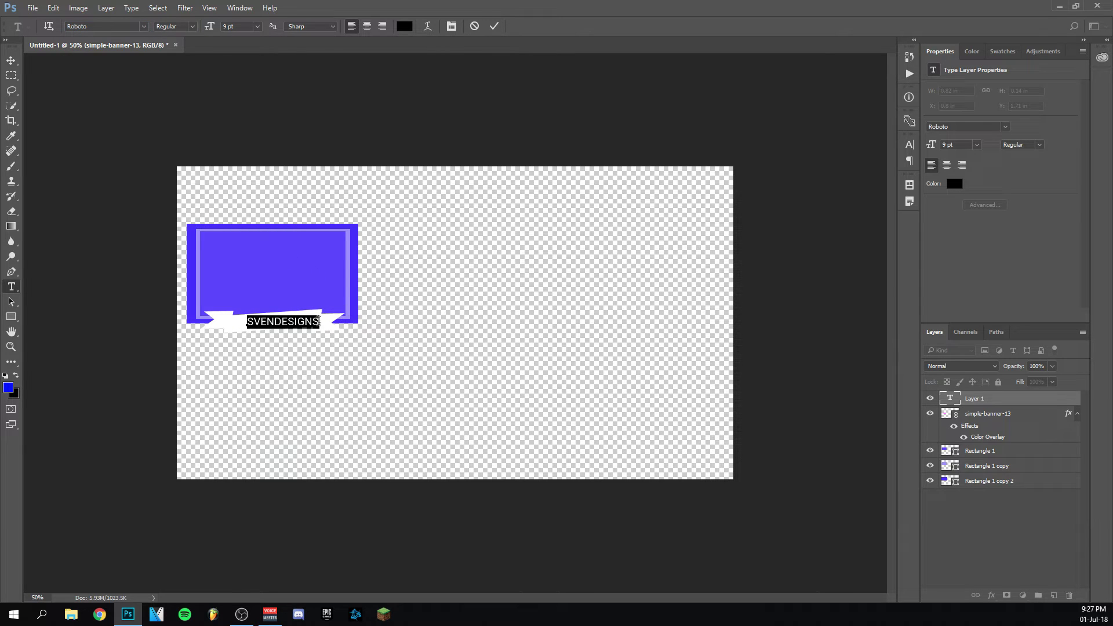
{"action": "left_click", "coordinate": [192, 27]}
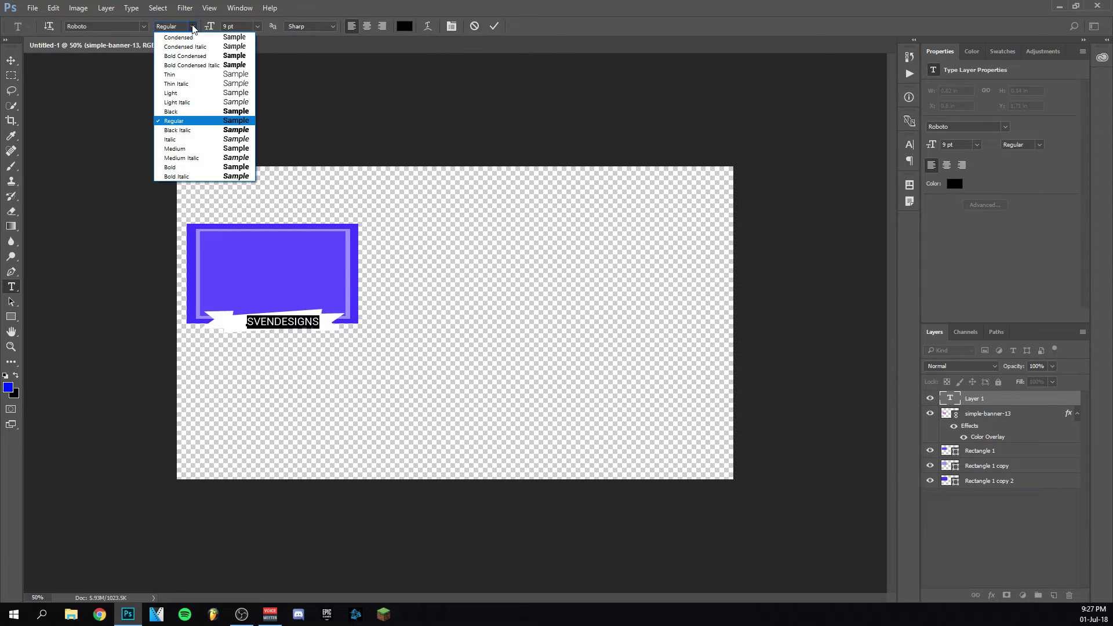
{"action": "left_click", "coordinate": [189, 149]}
{"action": "left_click", "coordinate": [319, 321]}
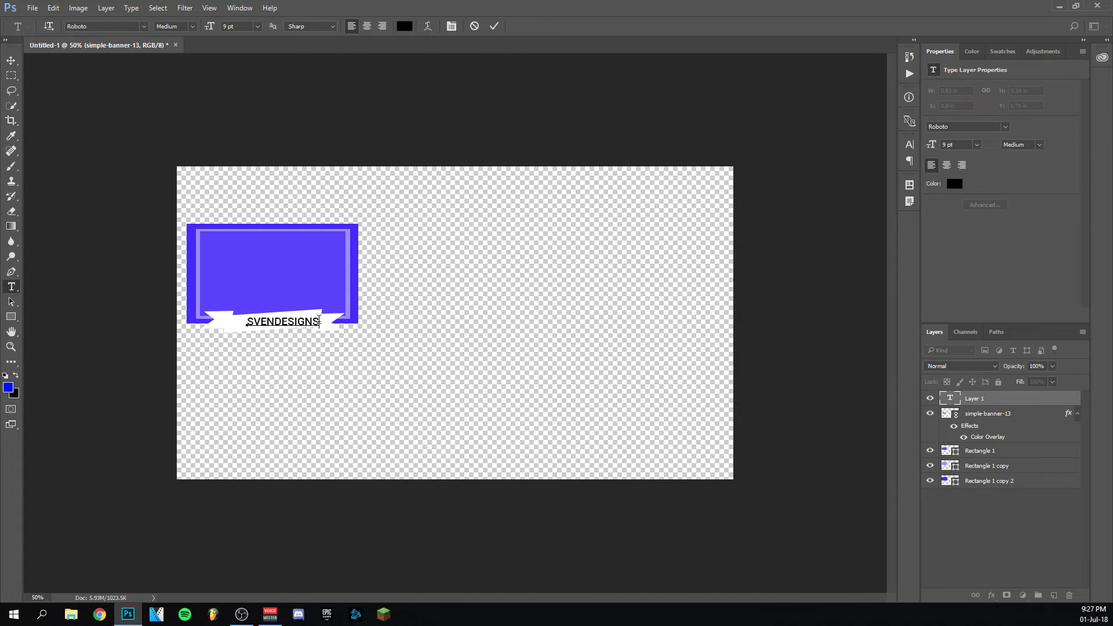
Step: Set the font style of the whole SVENDESIGNS text to Black and commit the text layer
{"action": "left_click_drag", "start_coordinate": [322, 322], "coordinate": [246, 323]}
{"action": "left_click", "coordinate": [193, 26]}
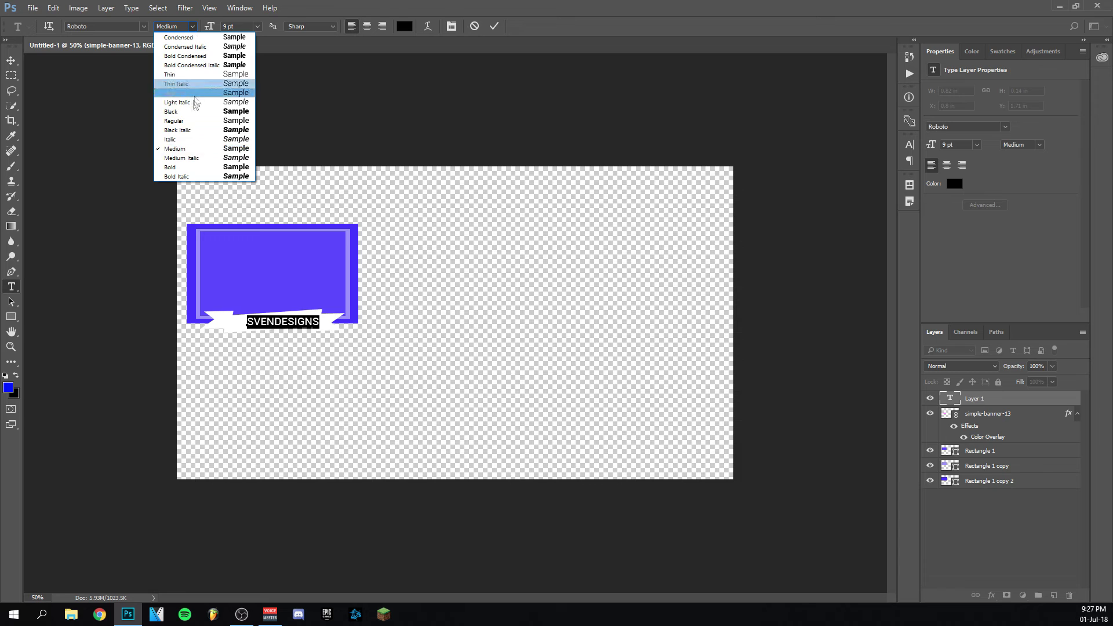
{"action": "left_click", "coordinate": [174, 111]}
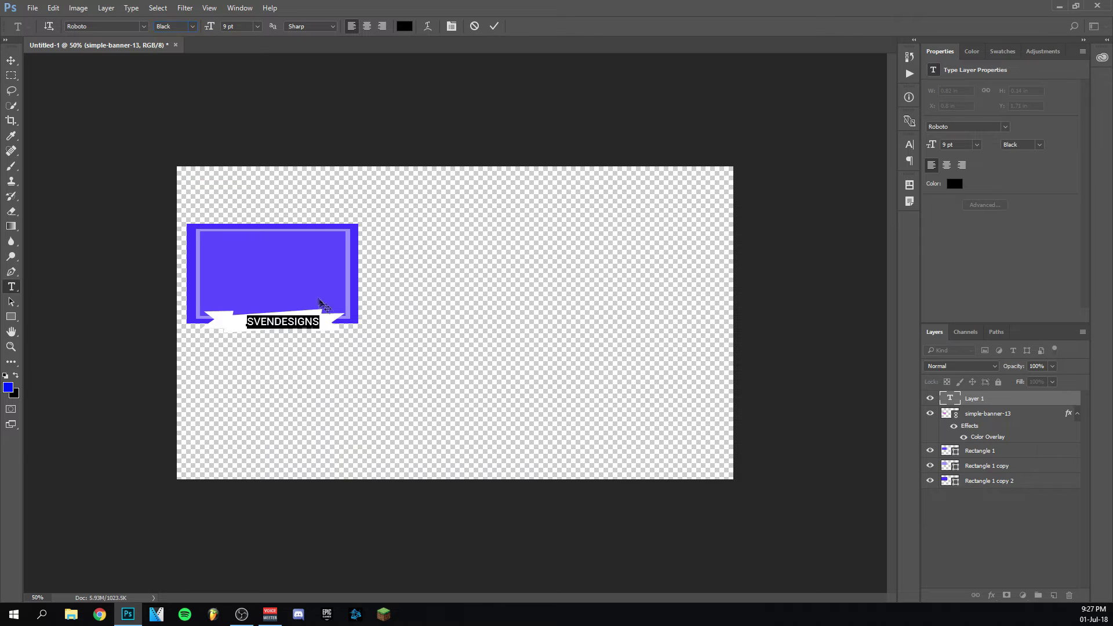
{"action": "left_click", "coordinate": [323, 320]}
{"action": "left_click_drag", "start_coordinate": [322, 320], "coordinate": [245, 322]}
{"action": "left_click", "coordinate": [320, 318]}
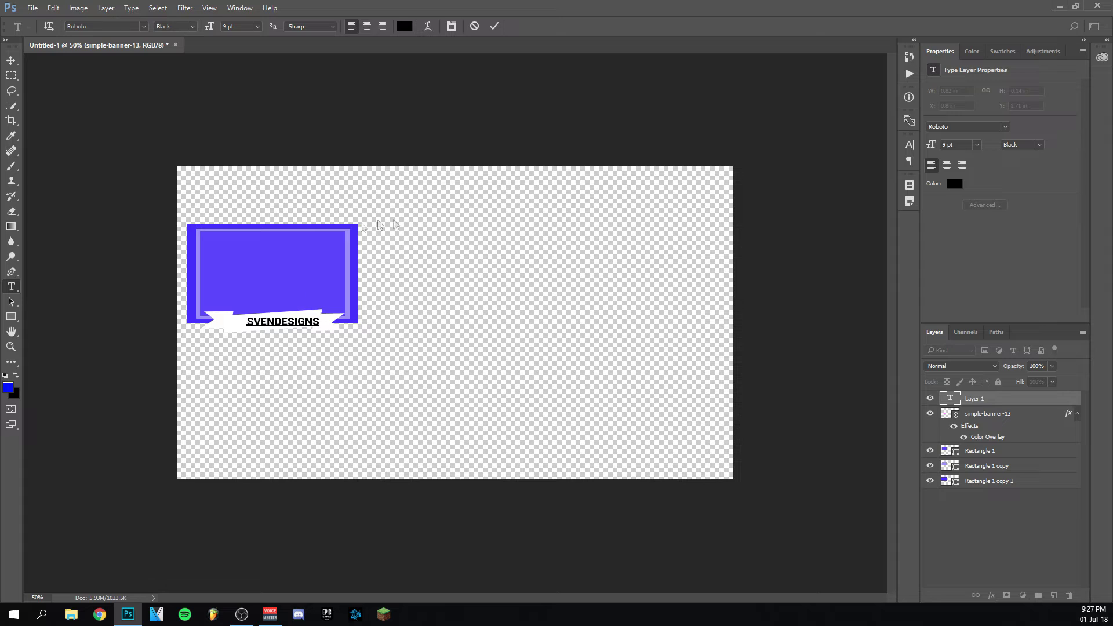
{"action": "left_click", "coordinate": [494, 26]}
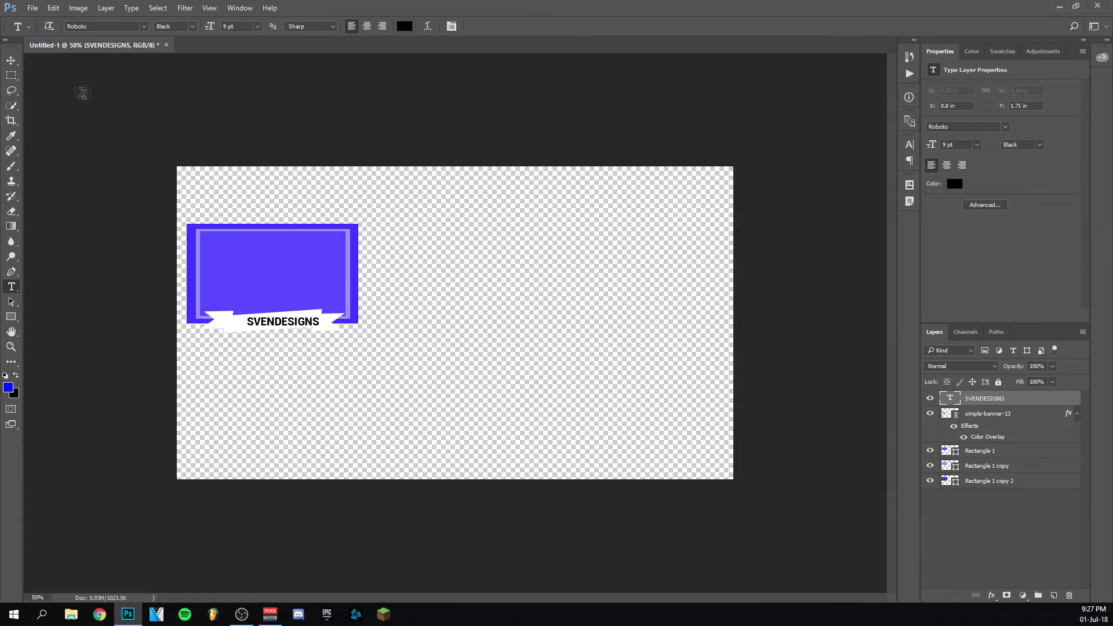
Step: Shift the SVENDESIGNS text leftward so it sits centred on the white ribbon
{"action": "left_click", "coordinate": [9, 64]}
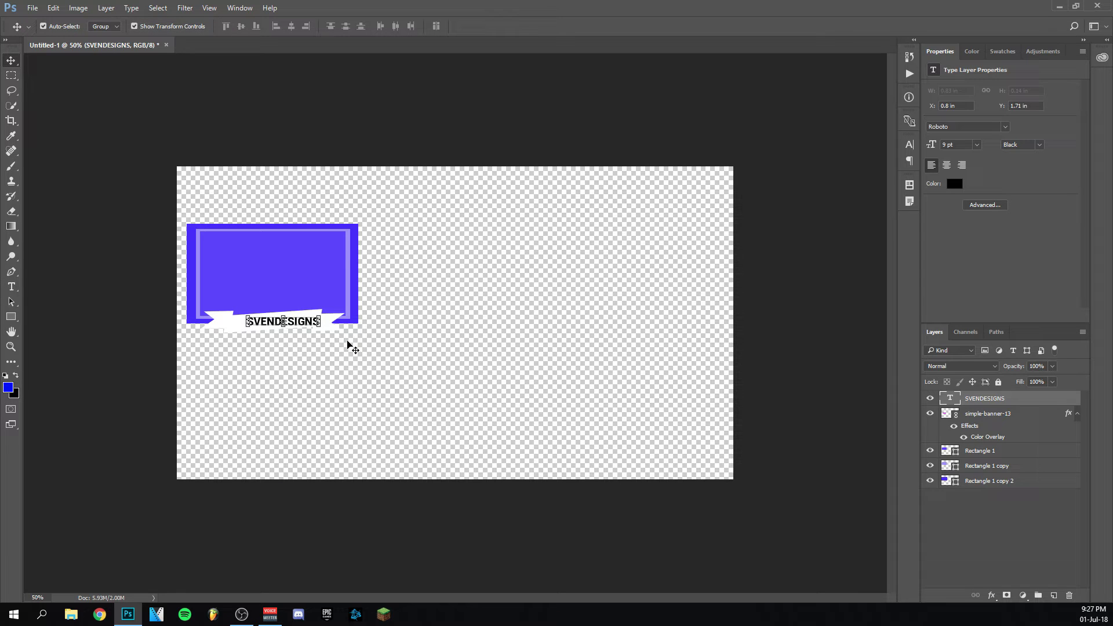
{"action": "key", "text": "Left"}
{"action": "key", "text": "Left"}
{"action": "key", "text": "Left"}
{"action": "key", "text": "Left"}
{"action": "key", "text": "Left"}
{"action": "key", "text": "Left"}
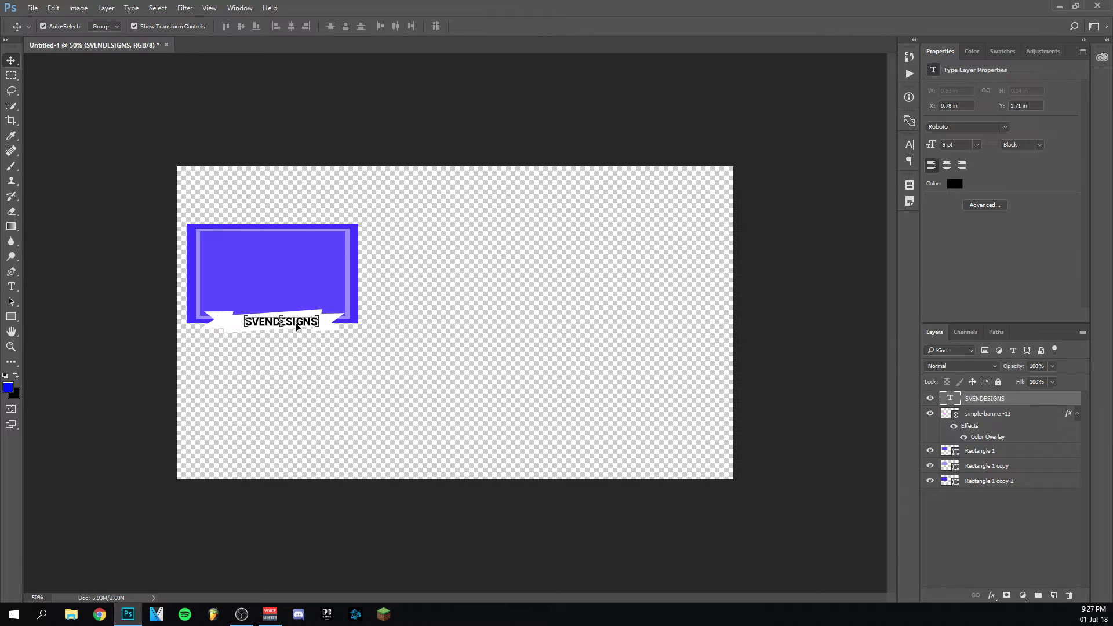
{"action": "left_click_drag", "start_coordinate": [295, 326], "coordinate": [285, 326]}
Step: Warp the SVENDESIGNS text with a horizontal Arc style and a +2% bend
{"action": "left_click", "coordinate": [11, 287]}
{"action": "left_click_drag", "start_coordinate": [239, 322], "coordinate": [356, 325]}
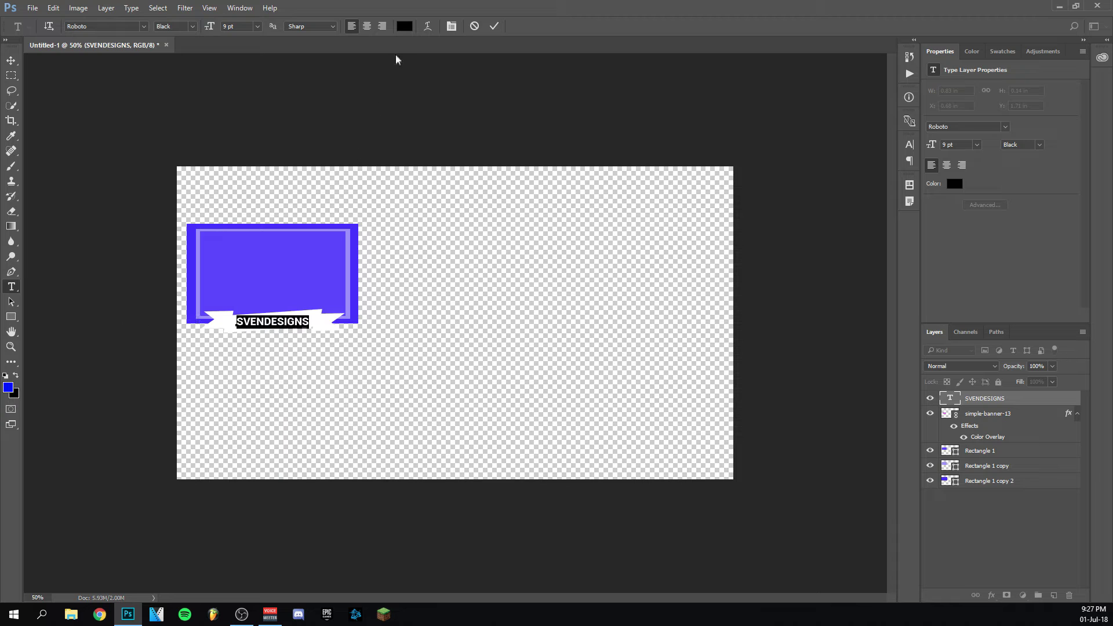
{"action": "left_click", "coordinate": [428, 26]}
{"action": "left_click", "coordinate": [513, 183]}
{"action": "left_click", "coordinate": [522, 206]}
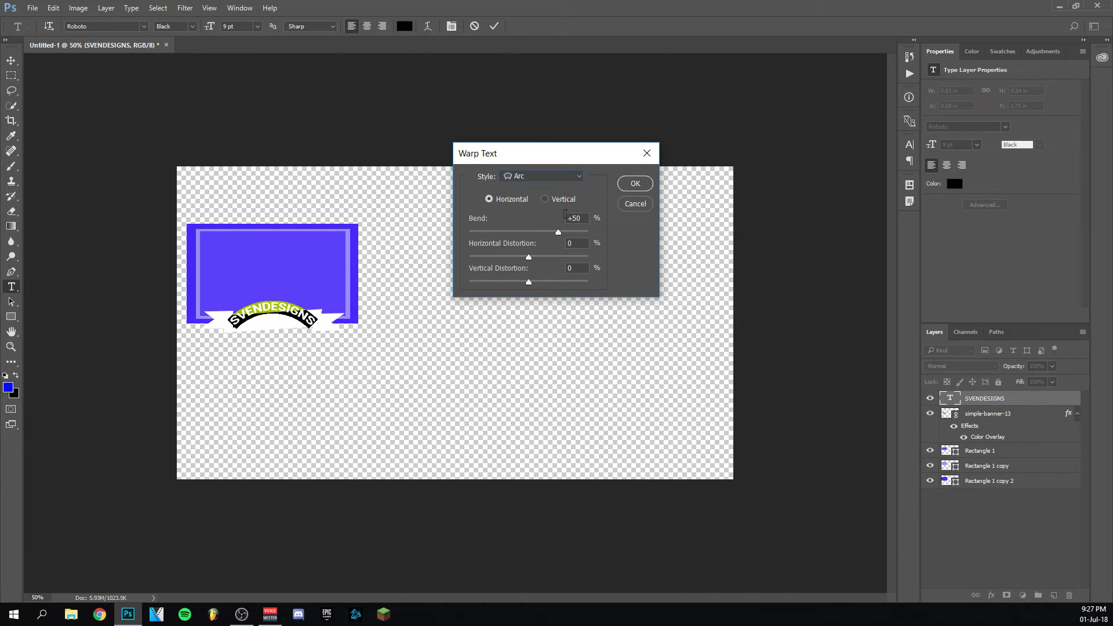
{"action": "left_click_drag", "start_coordinate": [558, 234], "coordinate": [531, 238]}
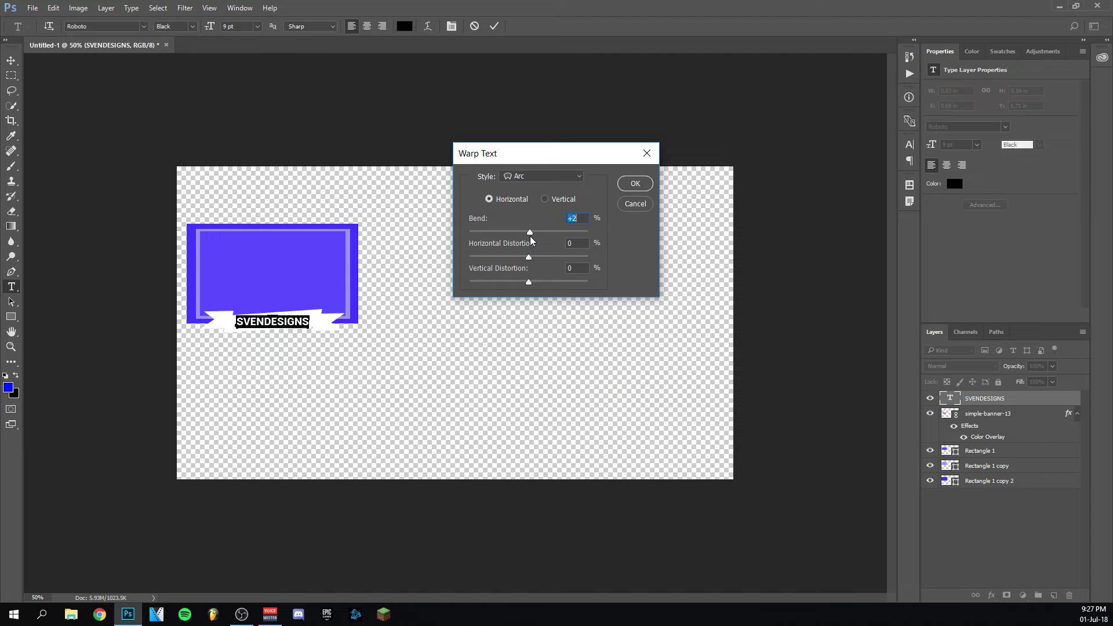
Step: Set the Arc warp bend of the SVENDESIGNS text to -2% and apply the warp
{"action": "key", "text": "Up"}
{"action": "key", "text": "Up"}
{"action": "key", "text": "Up"}
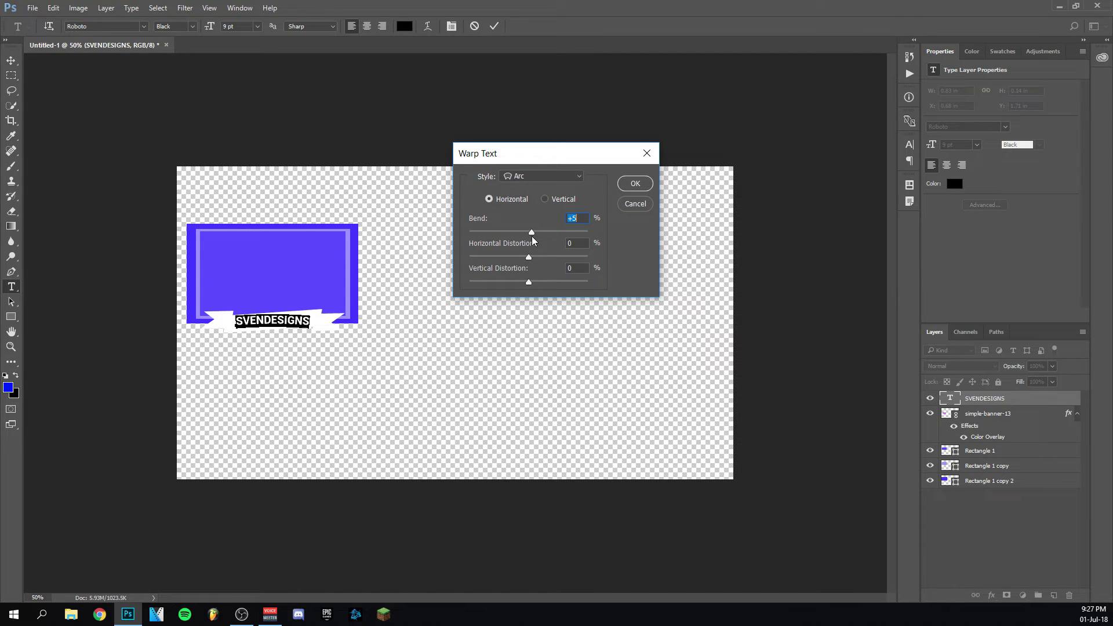
{"action": "key", "text": "Down"}
{"action": "key", "text": "Down"}
{"action": "left_click_drag", "start_coordinate": [531, 237], "coordinate": [528, 241]}
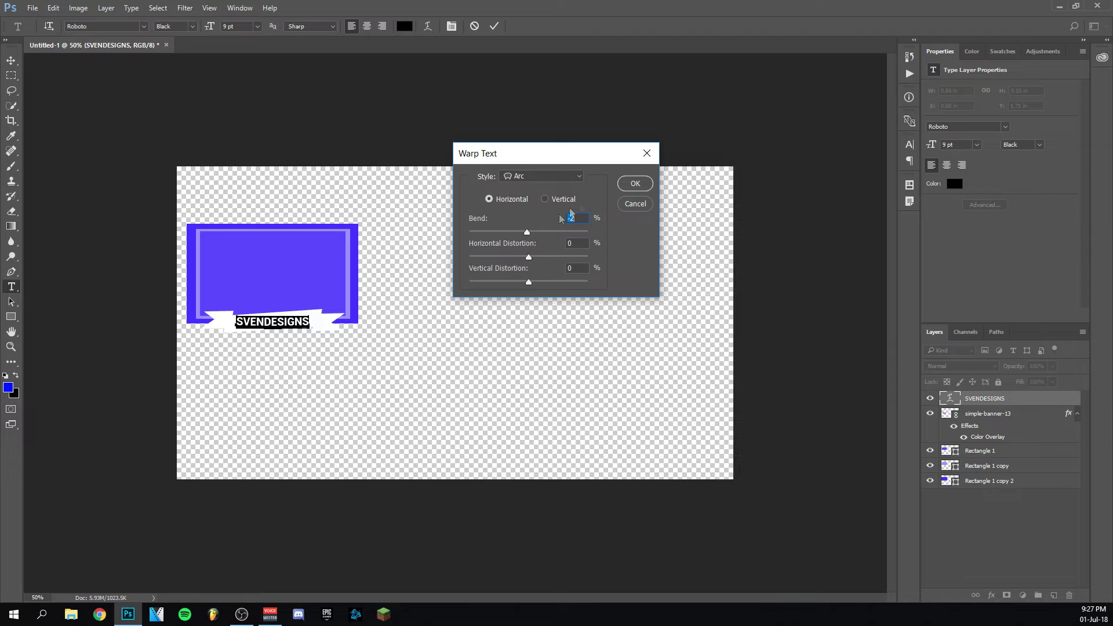
{"action": "left_click", "coordinate": [636, 184]}
Step: Rotate the SVENDESIGNS text about -4.24° so it follows the slant of the white ribbon, commit the rotation and deselect the layer
{"action": "left_click", "coordinate": [11, 61]}
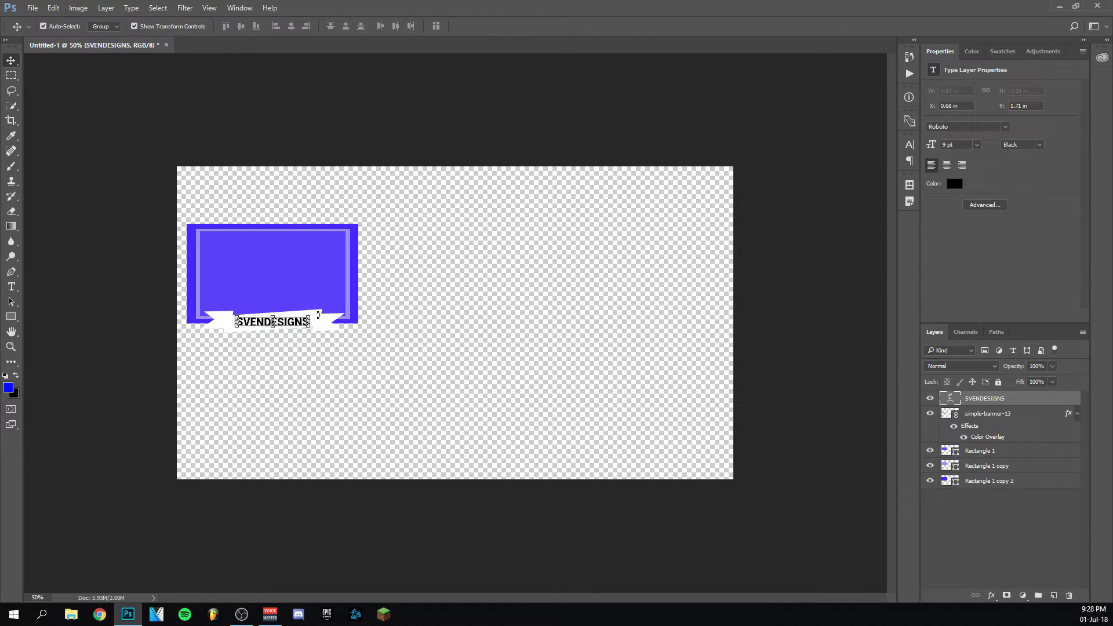
{"action": "left_click_drag", "start_coordinate": [318, 315], "coordinate": [295, 325]}
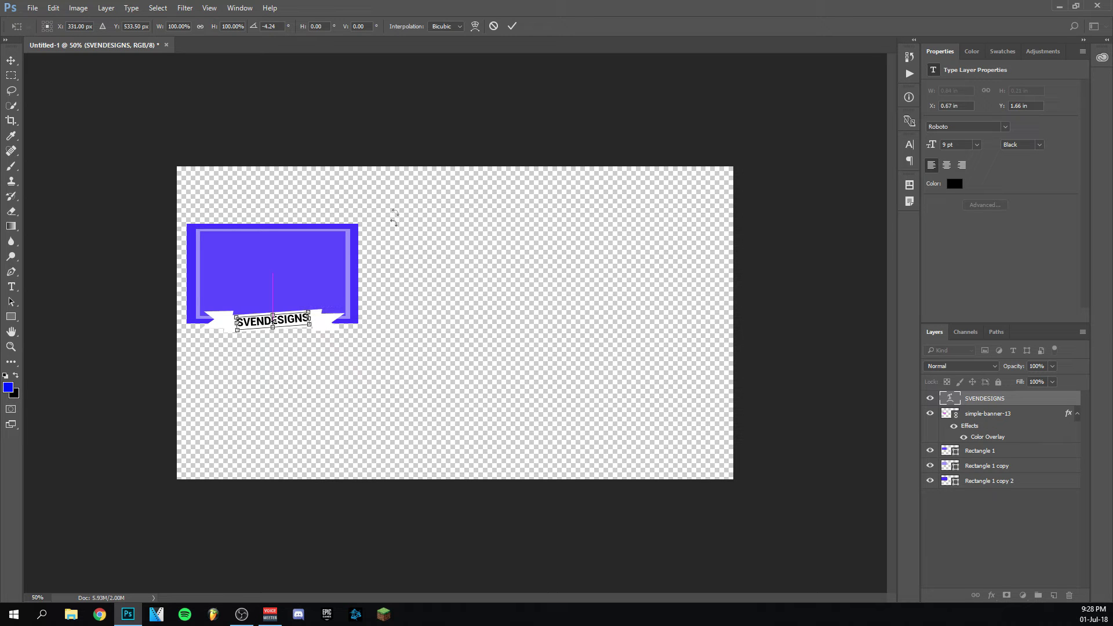
{"action": "left_click", "coordinate": [511, 26]}
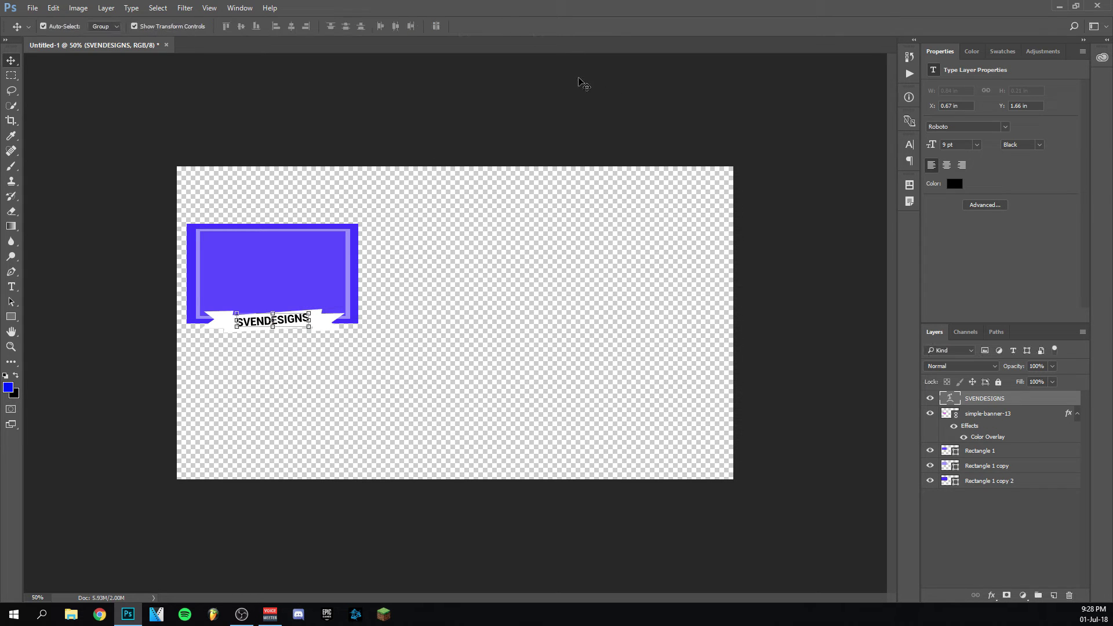
{"action": "left_click", "coordinate": [584, 86]}
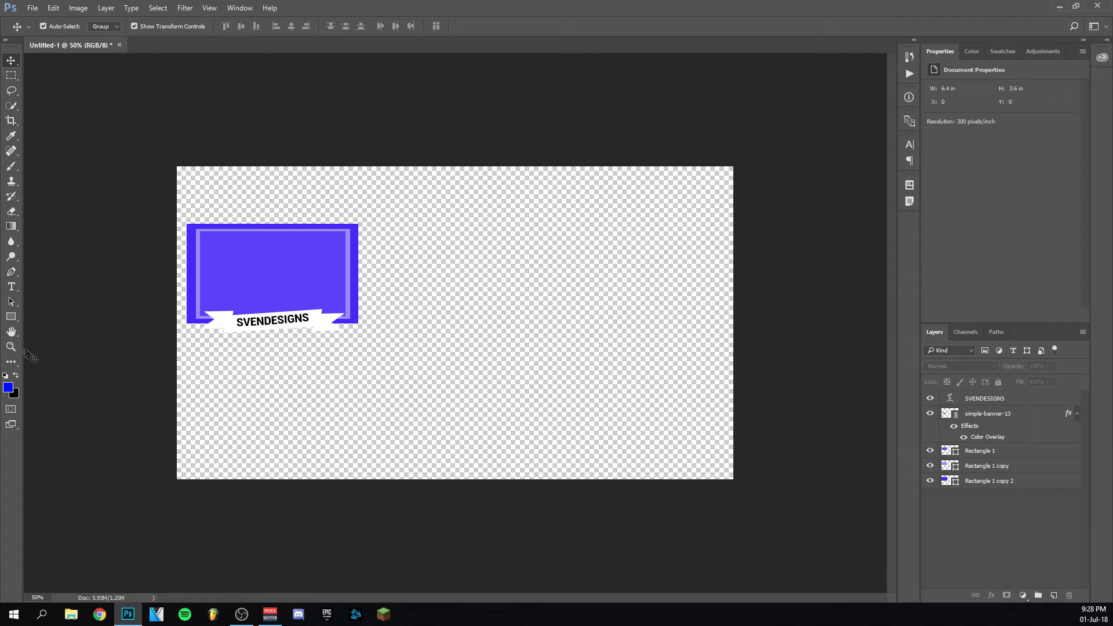
Step: Draw a rectangle about 748 × 496 px covering the framed graphic and fill it with green 12ff00
{"action": "left_click", "coordinate": [10, 317]}
{"action": "left_click_drag", "start_coordinate": [173, 207], "coordinate": [390, 351]}
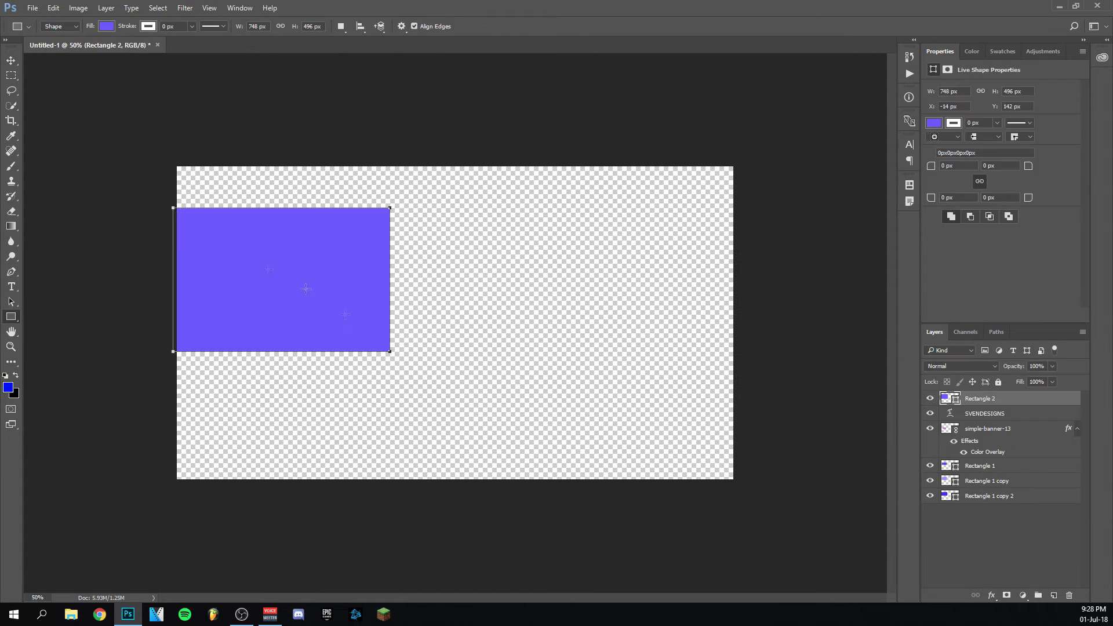
{"action": "left_click", "coordinate": [107, 26]}
{"action": "left_click", "coordinate": [161, 48]}
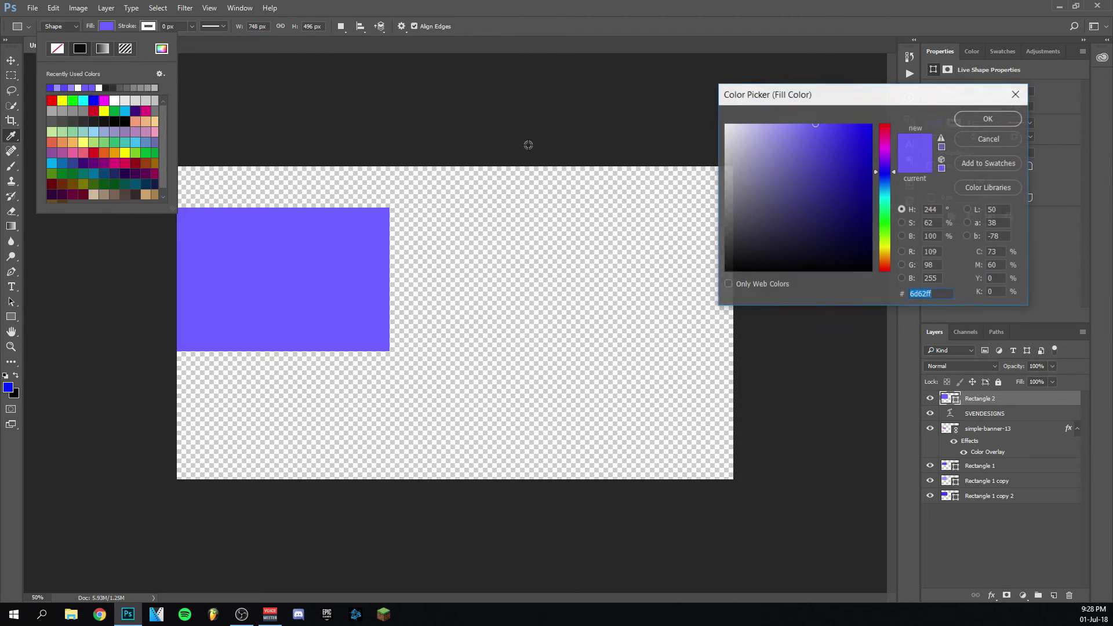
{"action": "left_click", "coordinate": [885, 224]}
{"action": "left_click", "coordinate": [871, 124]}
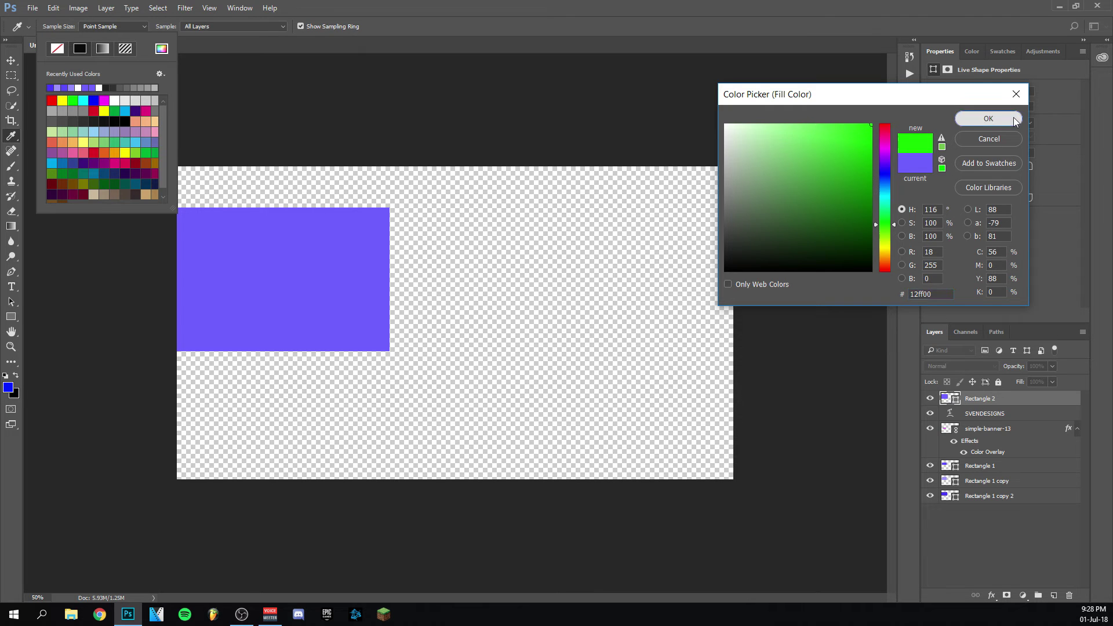
{"action": "left_click", "coordinate": [980, 119]}
Step: Move the green rectangle below all other layers as a backdrop and change its fill to light gray
{"action": "left_click_drag", "start_coordinate": [1012, 432], "coordinate": [1026, 510]}
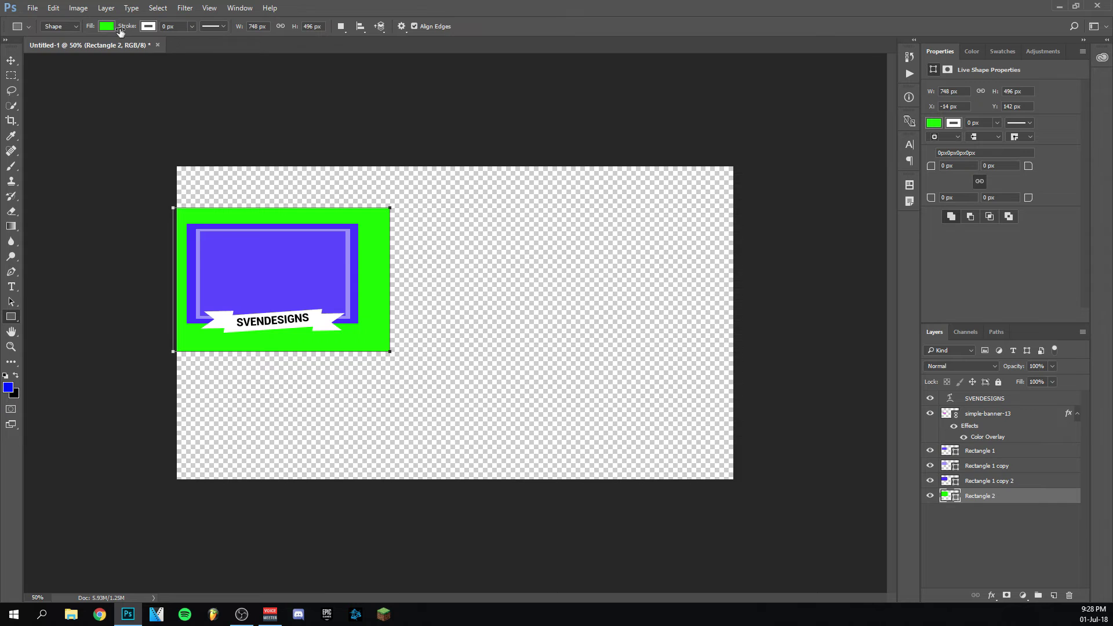
{"action": "left_click", "coordinate": [108, 27]}
{"action": "left_click", "coordinate": [122, 122]}
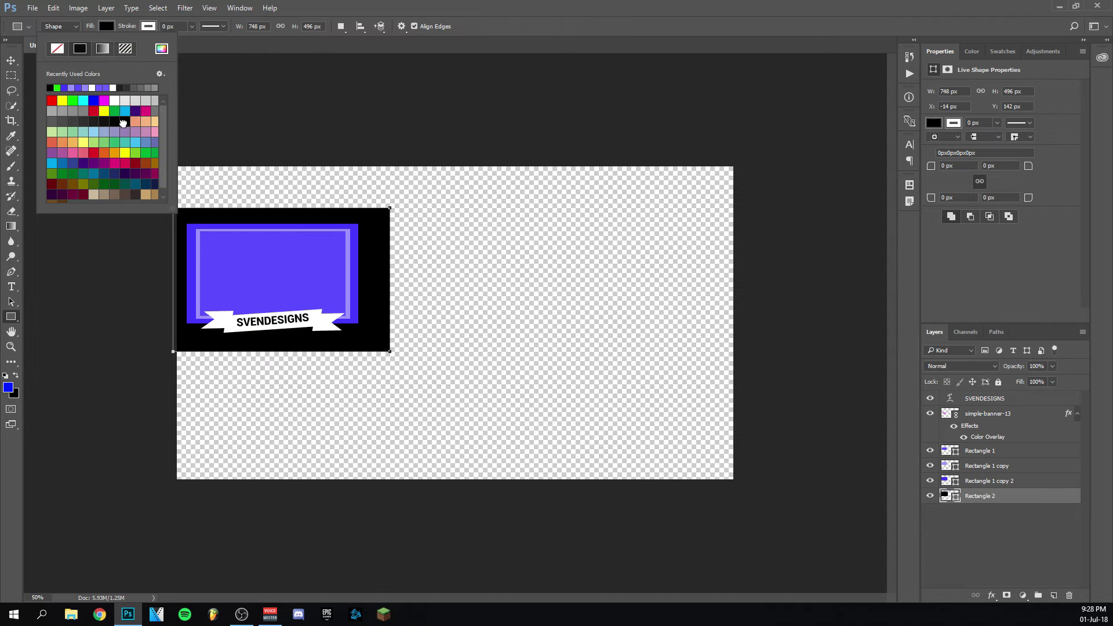
{"action": "left_click", "coordinate": [153, 102]}
{"action": "left_click", "coordinate": [153, 102]}
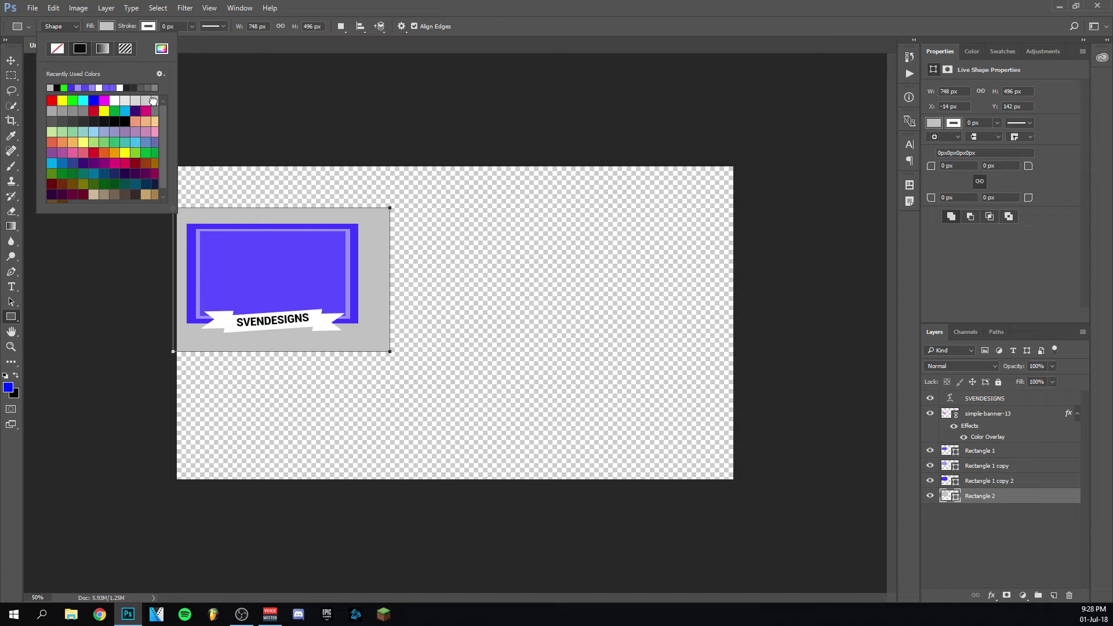
Step: Enlarge the gray backdrop rectangle to about 756 × 514 px and commit the transform
{"action": "left_click", "coordinate": [11, 76]}
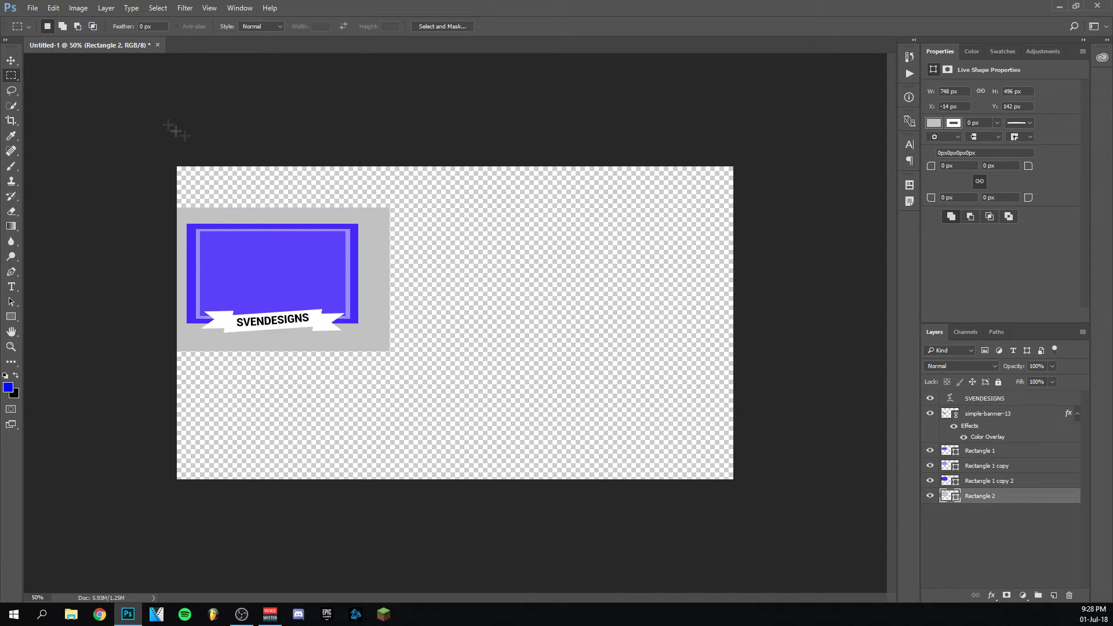
{"action": "left_click", "coordinate": [1019, 400]}
{"action": "left_click", "coordinate": [11, 60]}
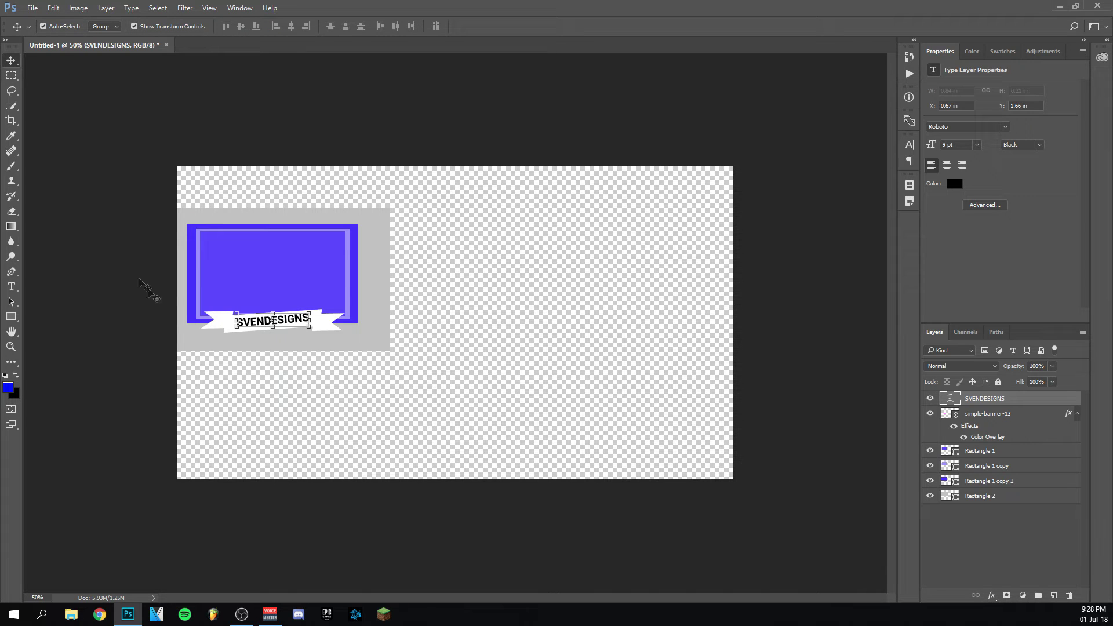
{"action": "left_click", "coordinate": [385, 242]}
{"action": "mouse_move", "coordinate": [389, 351]}
{"action": "left_mouse_down"}
{"action": "mouse_move", "coordinate": [557, 381]}
{"action": "mouse_move", "coordinate": [694, 481]}
{"action": "mouse_move", "coordinate": [510, 429]}
{"action": "mouse_move", "coordinate": [393, 358]}
{"action": "left_mouse_up"}
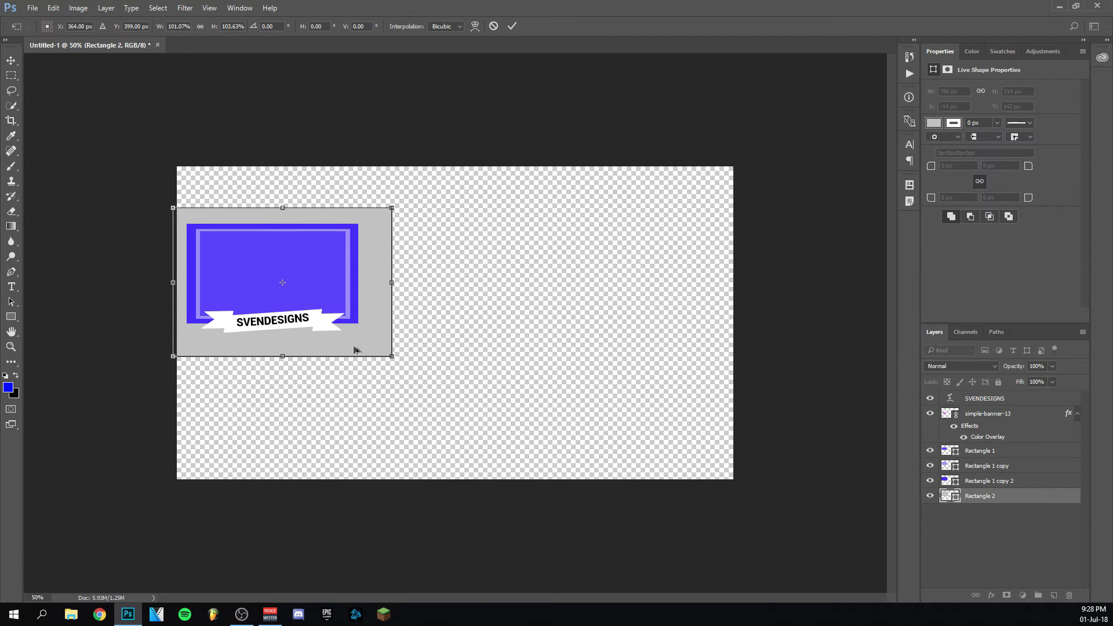
{"action": "left_click", "coordinate": [513, 27]}
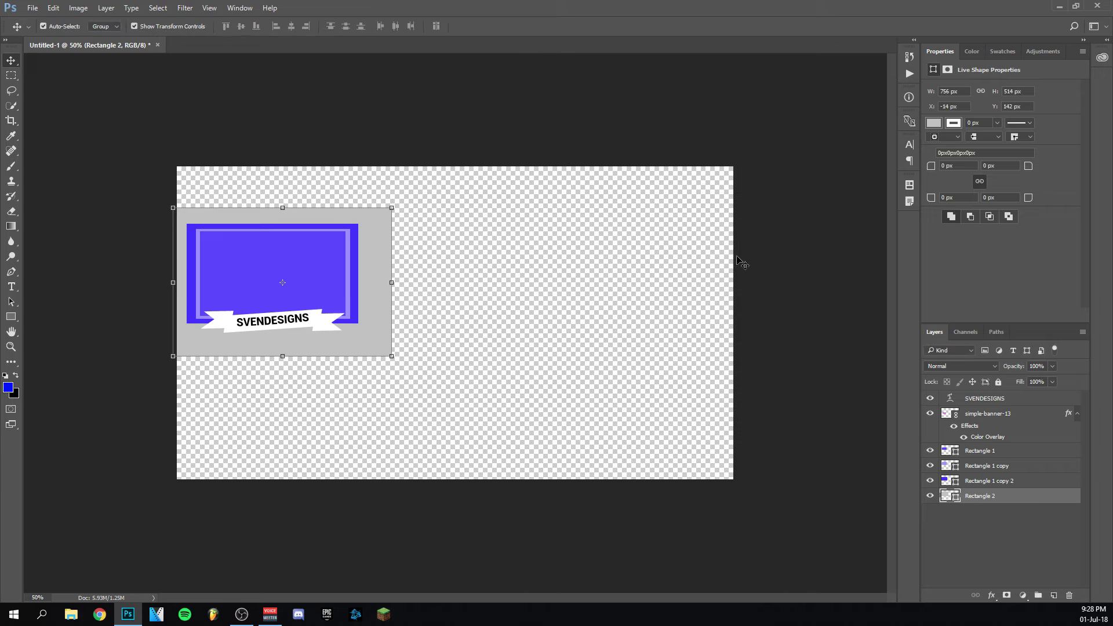
Step: Delete the gray backdrop rectangle behind the framed graphic
{"action": "left_click", "coordinate": [1010, 400]}
{"action": "left_click", "coordinate": [635, 168]}
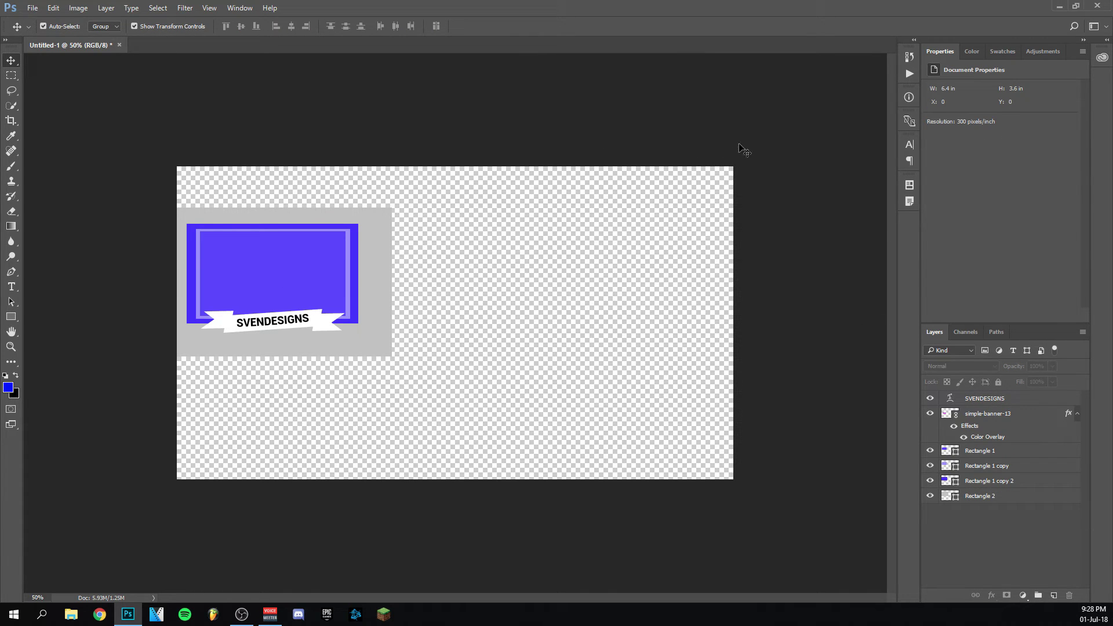
{"action": "left_click", "coordinate": [368, 351]}
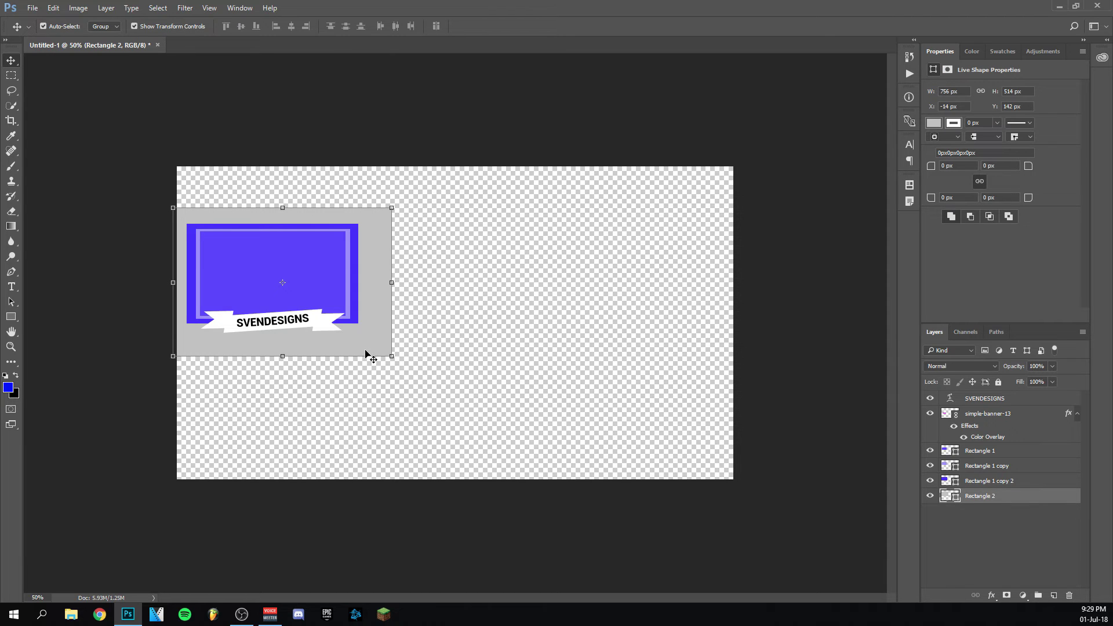
{"action": "key", "text": "Delete"}
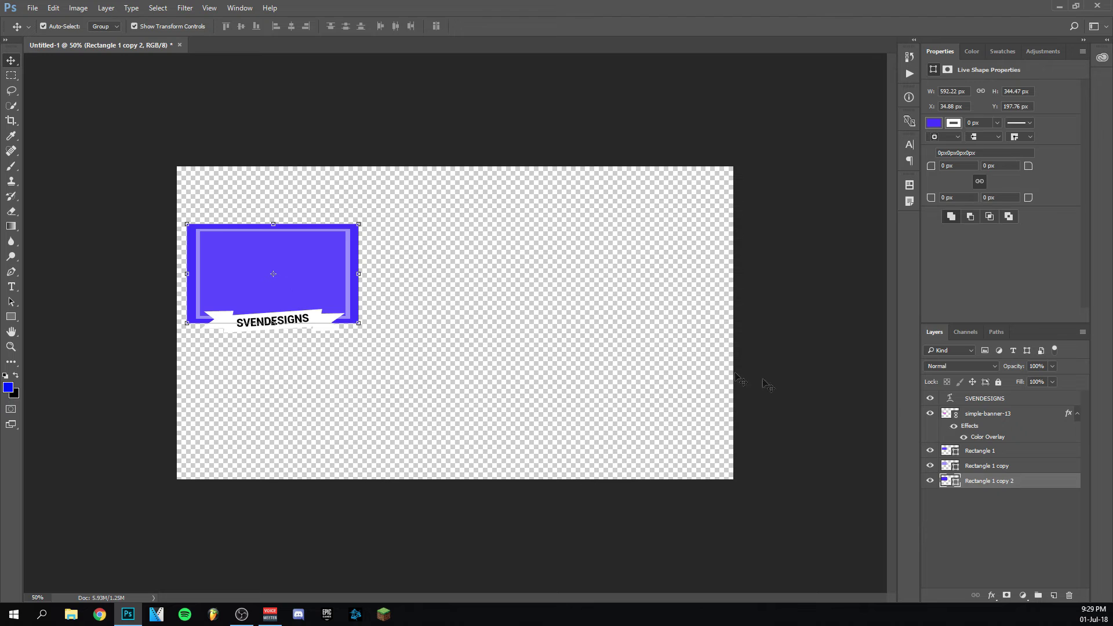
{"action": "left_click", "coordinate": [996, 399]}
{"action": "left_click", "coordinate": [990, 414], "text": "ctrl"}
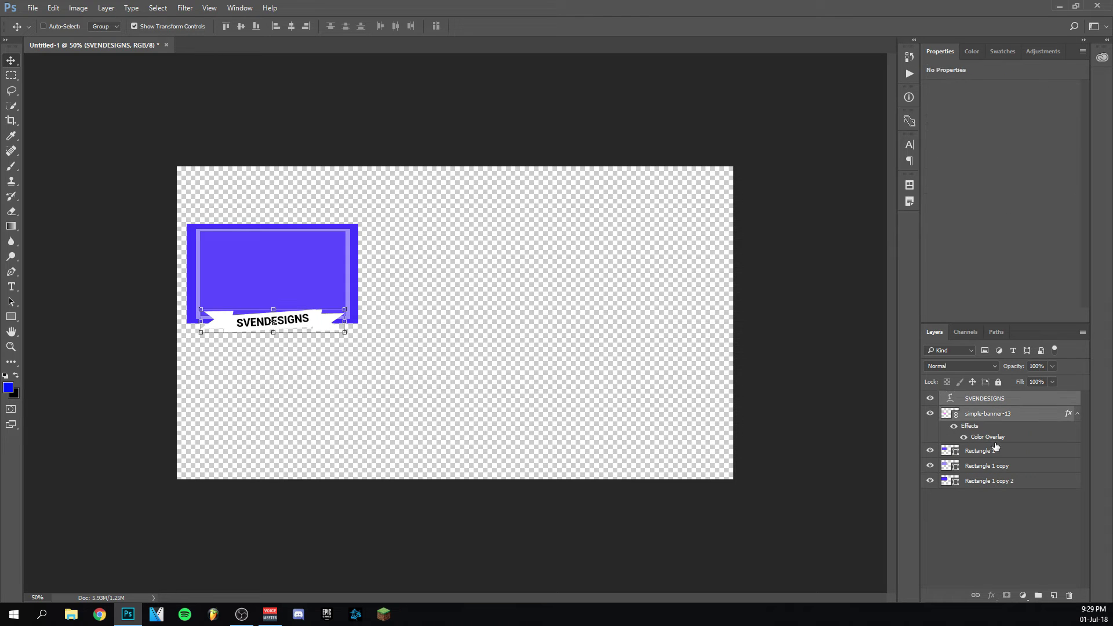
{"action": "left_click", "coordinate": [994, 451], "text": "ctrl"}
{"action": "left_click", "coordinate": [993, 468], "text": "ctrl"}
{"action": "left_click", "coordinate": [995, 481], "text": "ctrl"}
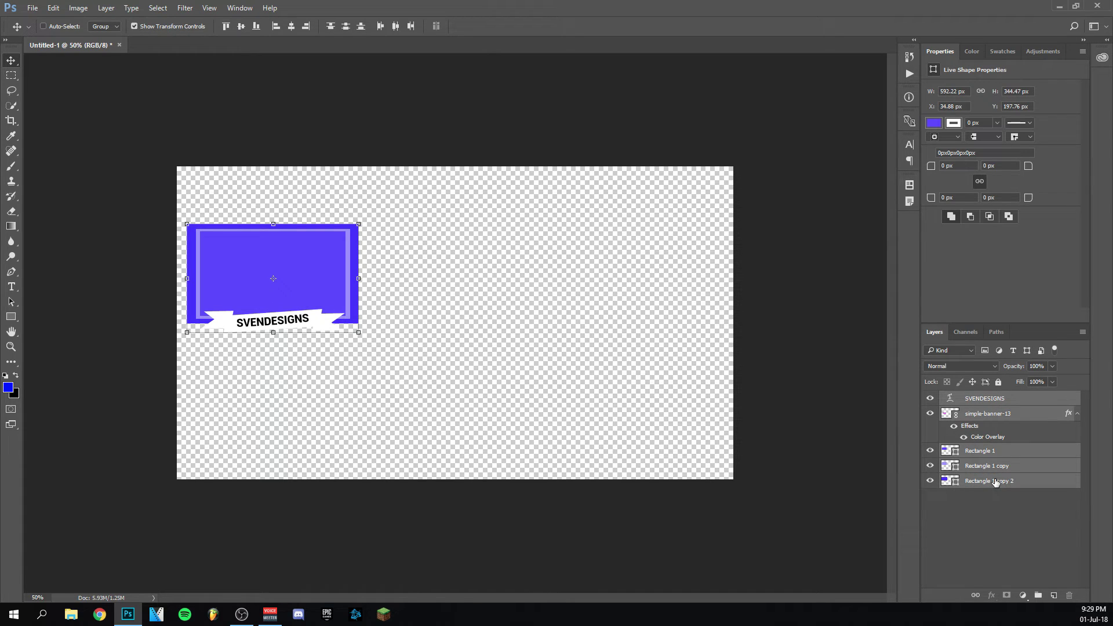
Step: Group the SVENDESIGNS text, the simple-banner-13 layer and the three rectangle layers together
{"action": "left_click", "coordinate": [992, 404]}
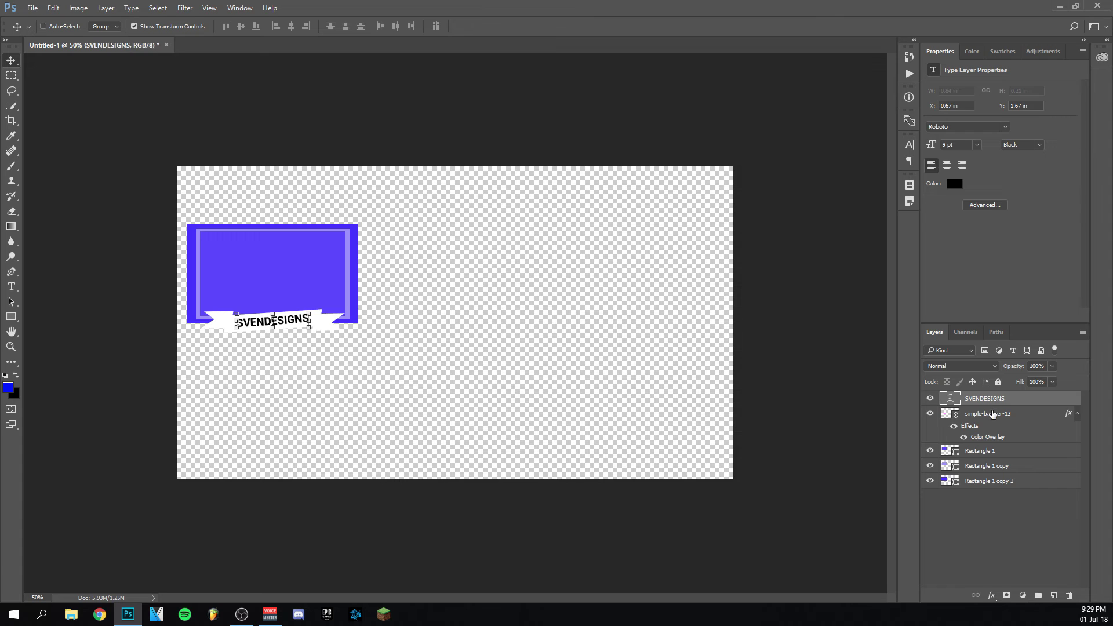
{"action": "left_click", "coordinate": [992, 414], "text": "ctrl"}
{"action": "left_click", "coordinate": [994, 451], "text": "ctrl"}
{"action": "left_click", "coordinate": [994, 467], "text": "ctrl"}
{"action": "left_click", "coordinate": [994, 481], "text": "ctrl"}
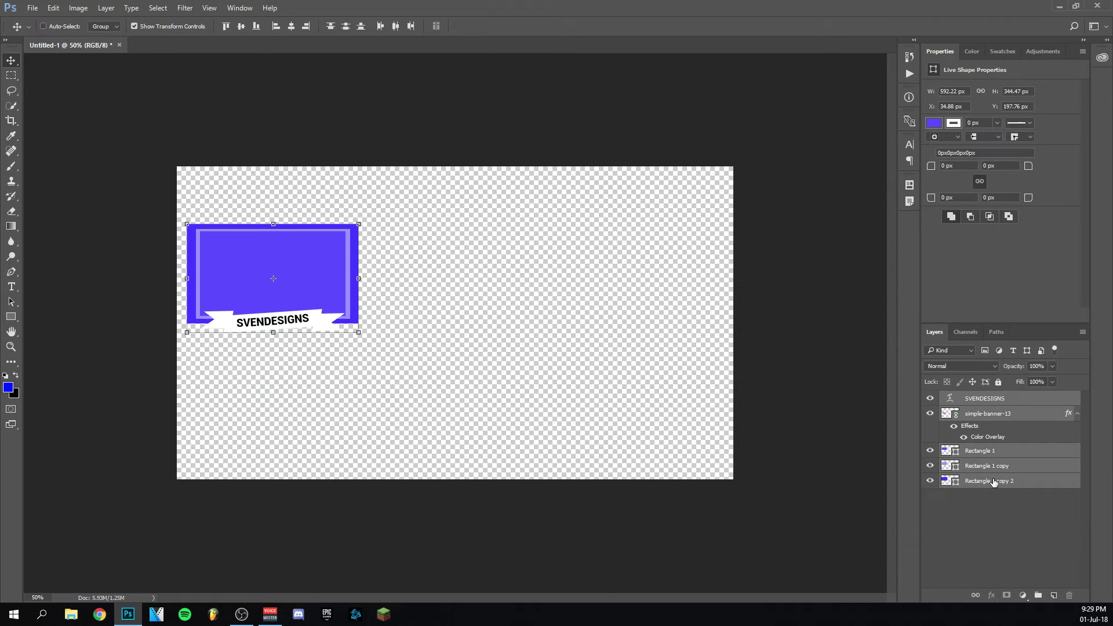
{"action": "key", "text": "ctrl+g"}
Step: Rename the layer group as Webcam Border and move the whole graphic down and slightly right on the canvas
{"action": "double_click", "coordinate": [983, 398]}
{"action": "type", "text": "Webcam B"}
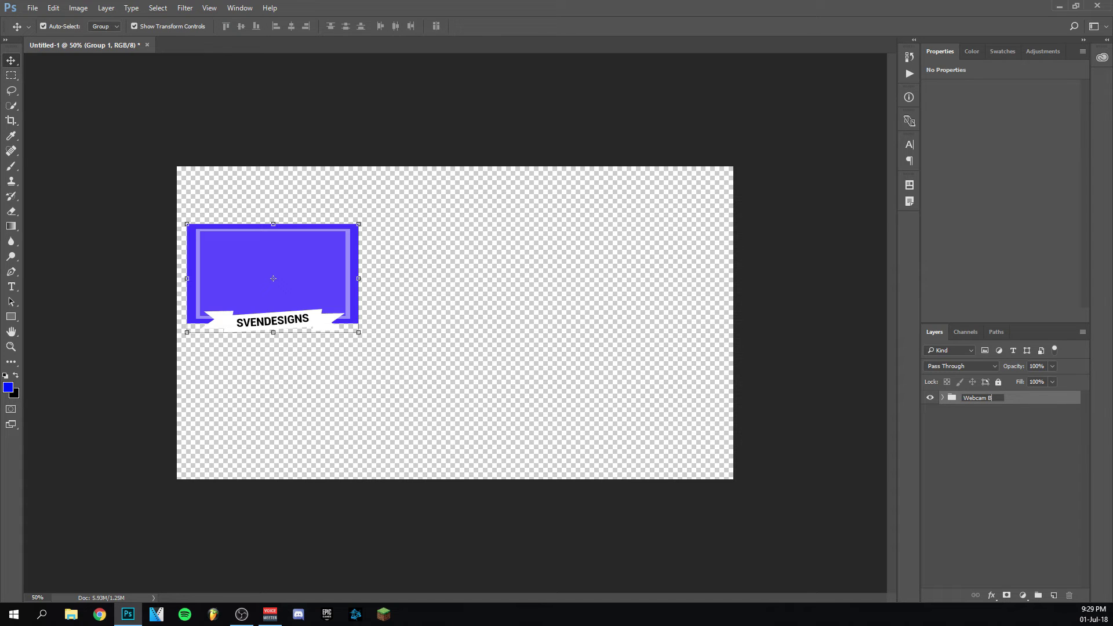
{"action": "type", "text": "rde"}
{"action": "key", "text": "Return"}
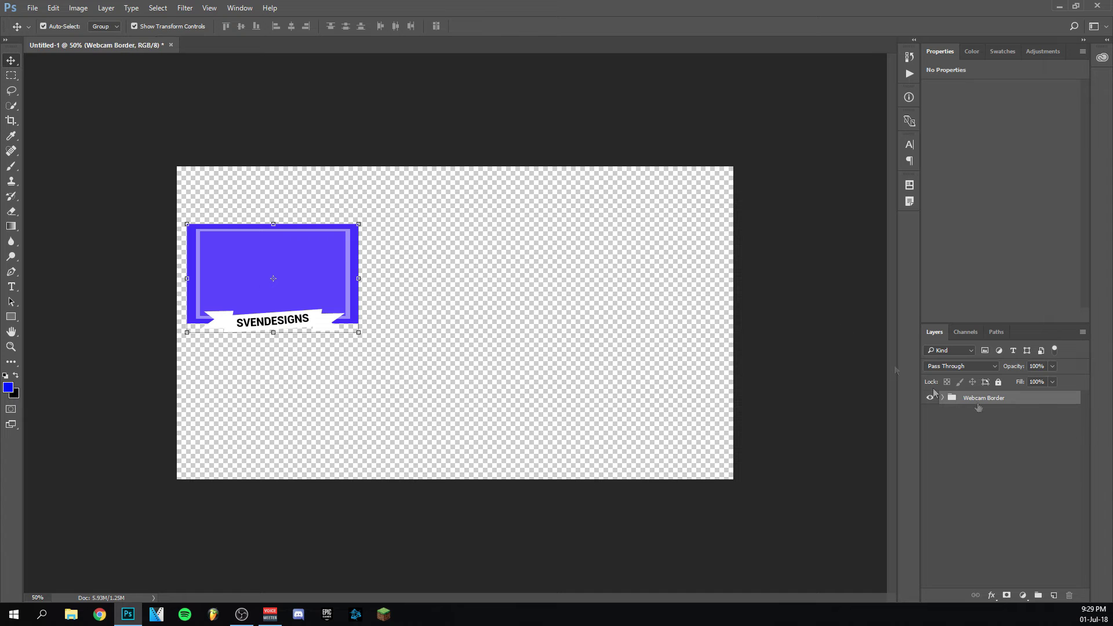
{"action": "left_click_drag", "start_coordinate": [320, 259], "coordinate": [326, 305]}
Step: Draw a rectangle about 596 × 344 px exactly over the webcam border's outer frame and fill it with black
{"action": "left_click", "coordinate": [10, 317]}
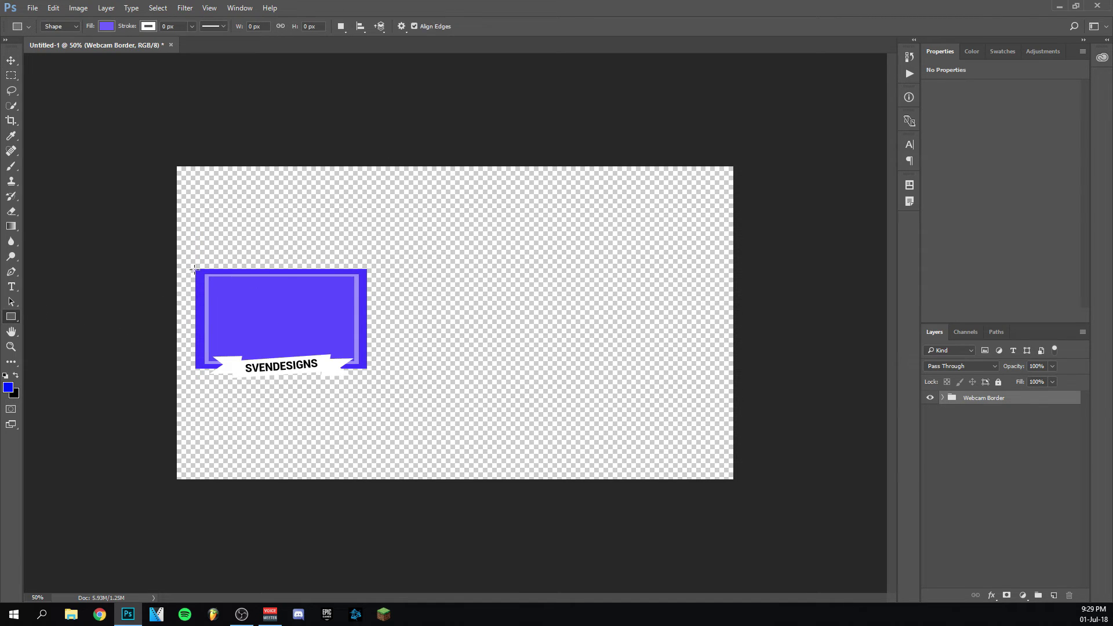
{"action": "left_click_drag", "start_coordinate": [195, 268], "coordinate": [367, 368]}
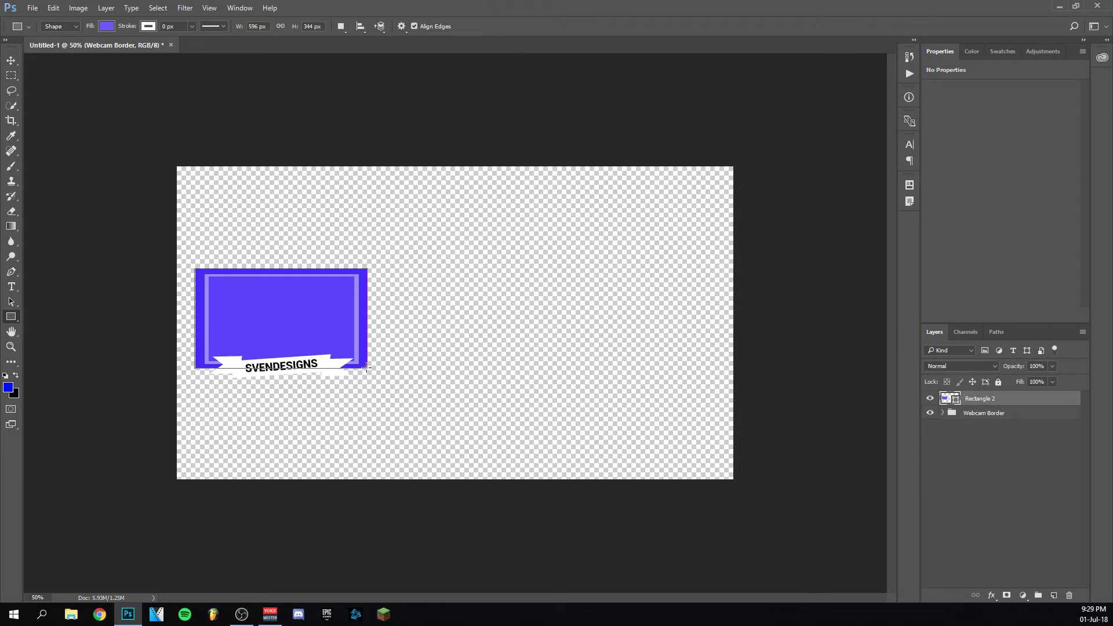
{"action": "left_click", "coordinate": [106, 26]}
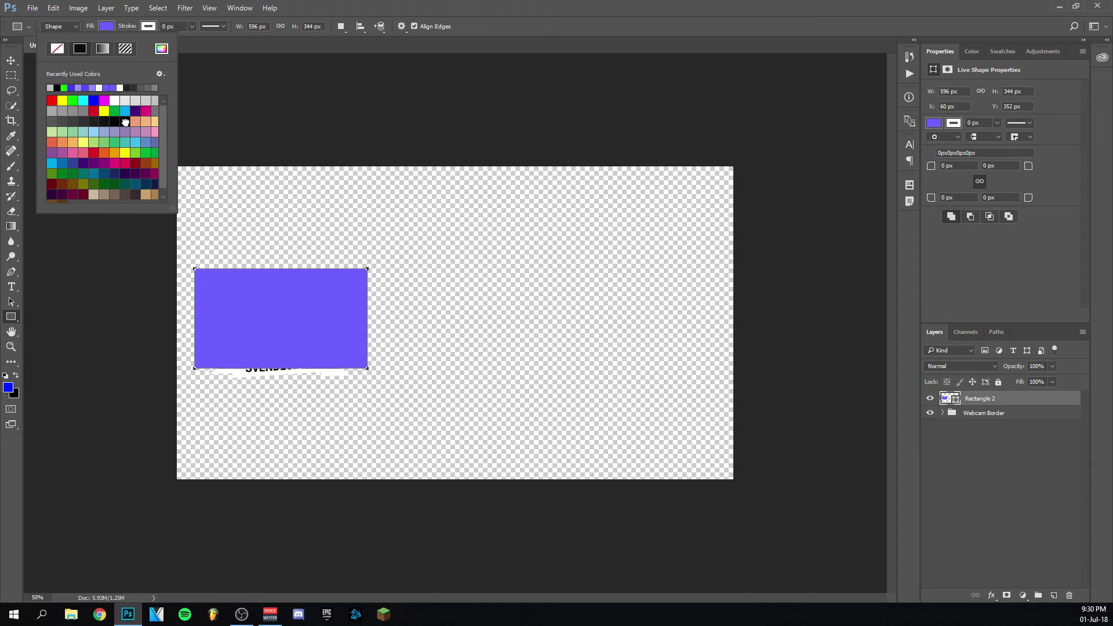
{"action": "left_click", "coordinate": [126, 121]}
Step: Move the black rectangle horizontally to the right part of the canvas, at about X 1262 px, and duplicate its layer
{"action": "key", "text": "v"}
{"action": "left_click_drag", "start_coordinate": [312, 295], "coordinate": [660, 293]}
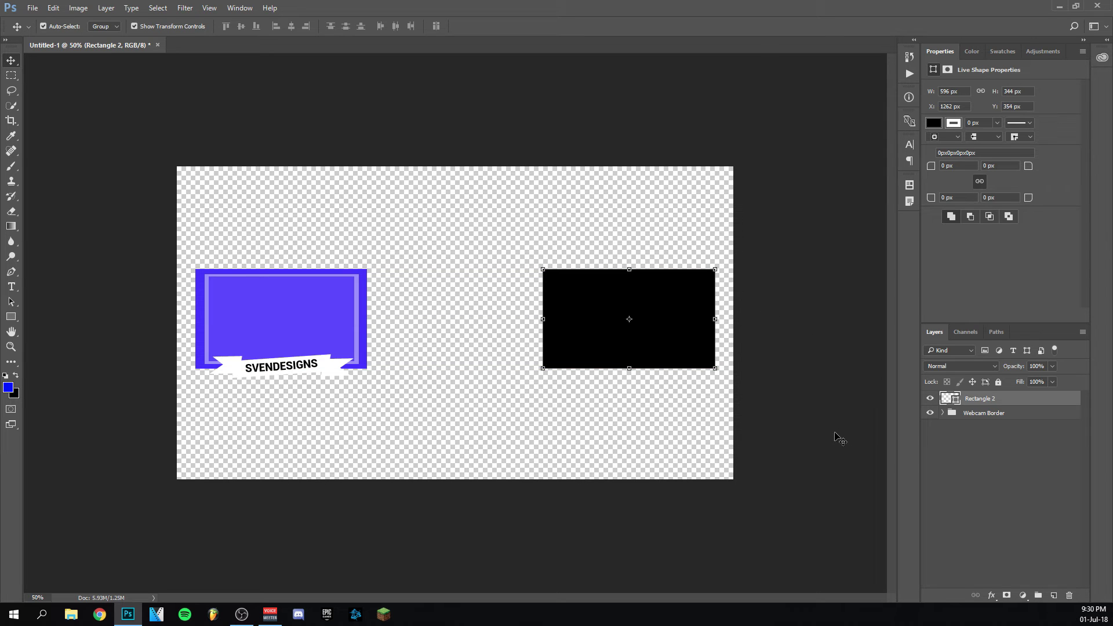
{"action": "right_click", "coordinate": [966, 397]}
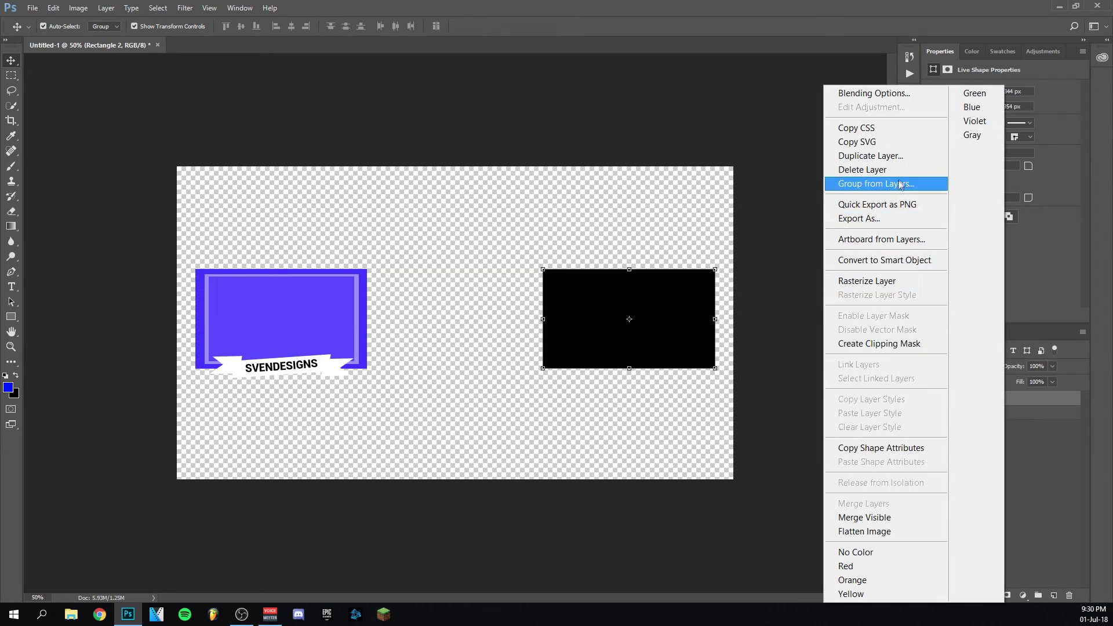
{"action": "left_click", "coordinate": [870, 156]}
{"action": "left_click", "coordinate": [711, 187]}
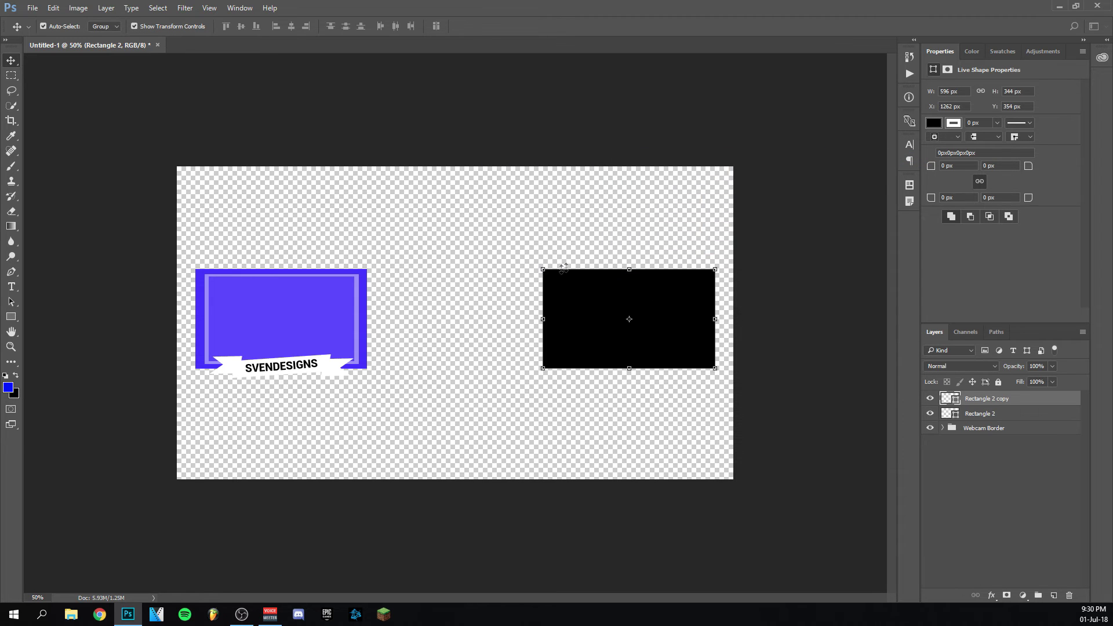
Step: Scale the black rectangle's copy proportionally to 87% about its center and commit the transform
{"action": "key", "text": "ctrl+t"}
{"action": "left_click", "coordinate": [201, 27]}
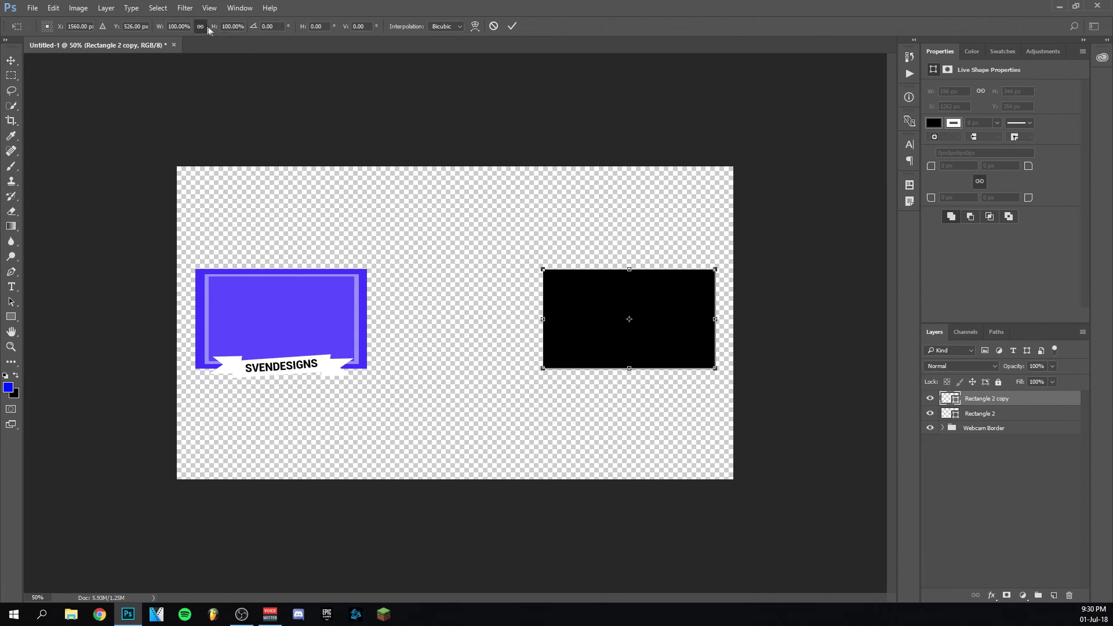
{"action": "key", "text": "Down"}
{"action": "key", "text": "Down"}
{"action": "key", "text": "Down"}
{"action": "key", "text": "Down"}
{"action": "key", "text": "Down"}
{"action": "key", "text": "Down"}
{"action": "key", "text": "Down"}
{"action": "key", "text": "Down"}
{"action": "key", "text": "Down"}
{"action": "key", "text": "Down"}
{"action": "key", "text": "Down"}
{"action": "key", "text": "Down"}
{"action": "key", "text": "Down"}
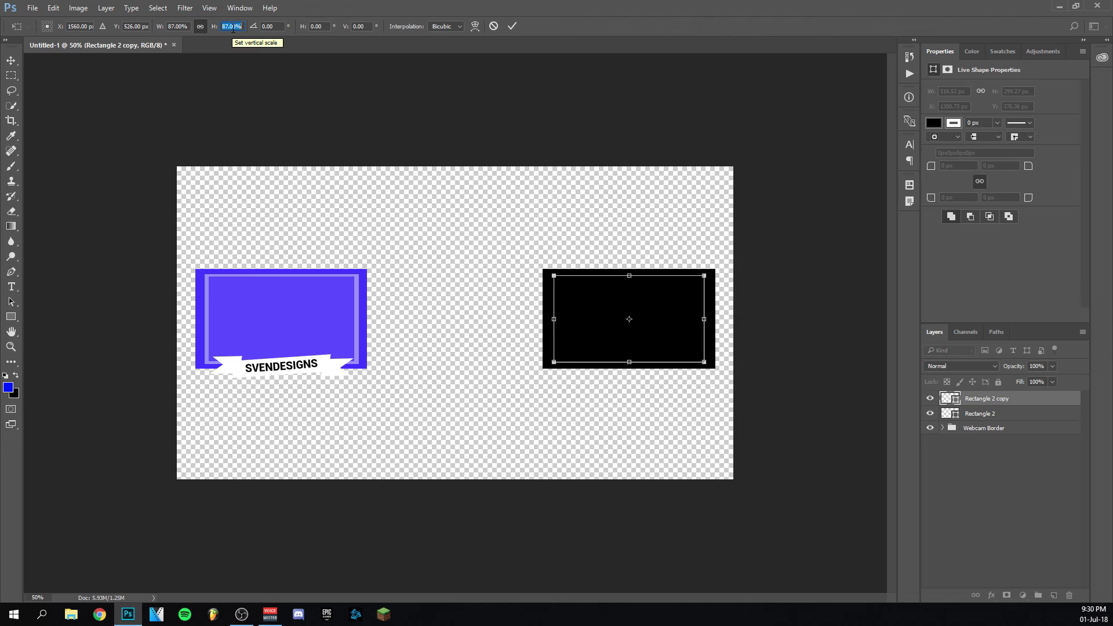
{"action": "key", "text": "Down"}
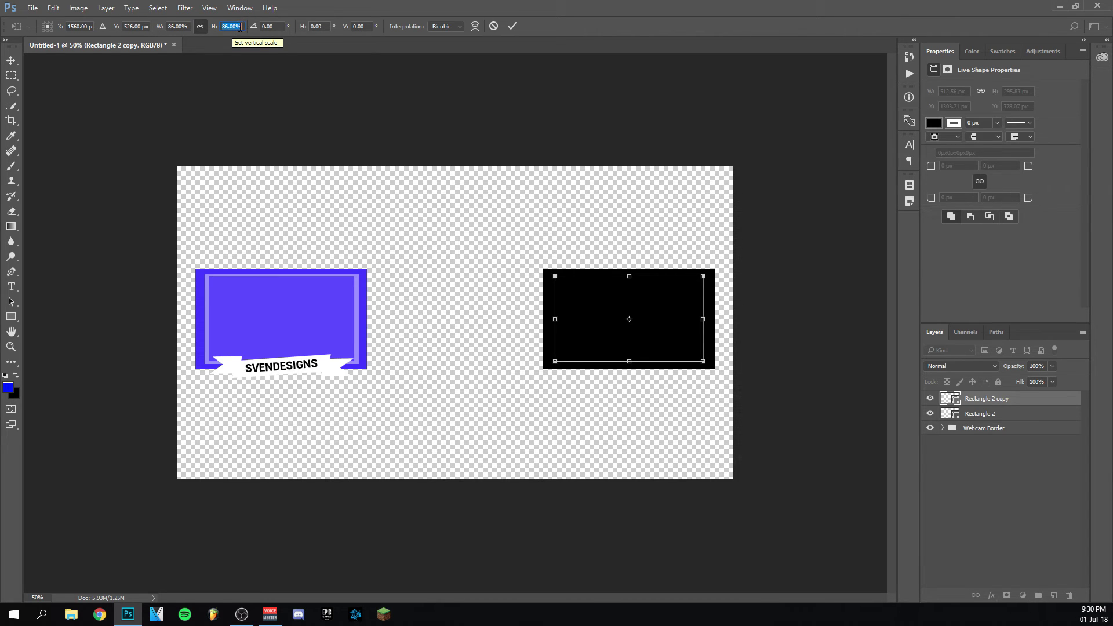
{"action": "left_click", "coordinate": [512, 26]}
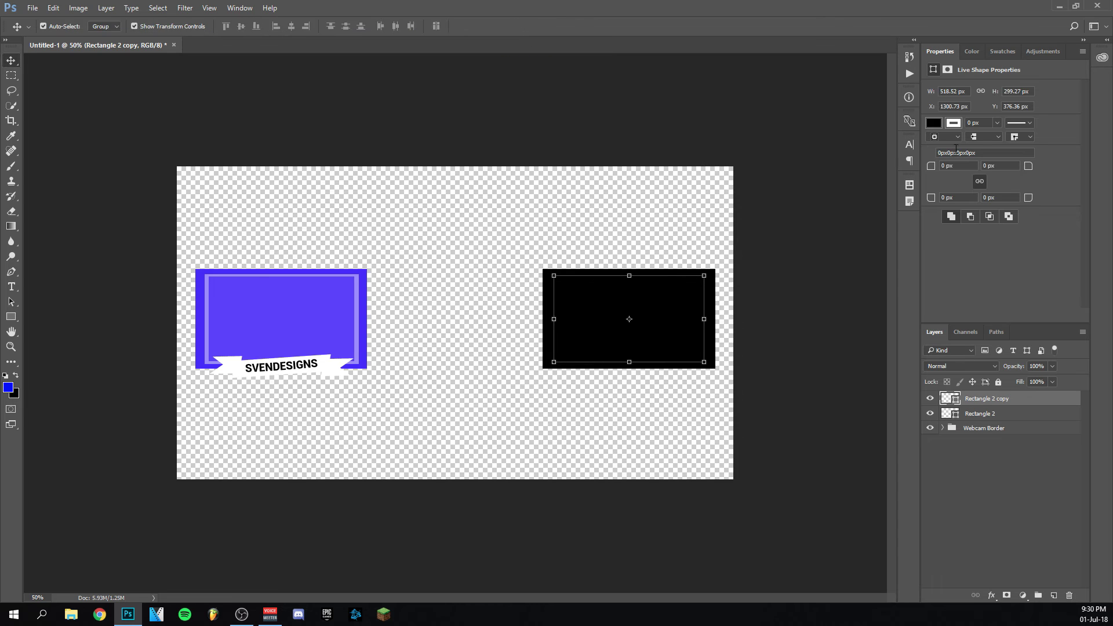
Step: Fill the smaller inner rectangle on top of the black rectangle with light gray
{"action": "left_click", "coordinate": [933, 124]}
{"action": "left_click", "coordinate": [1005, 200]}
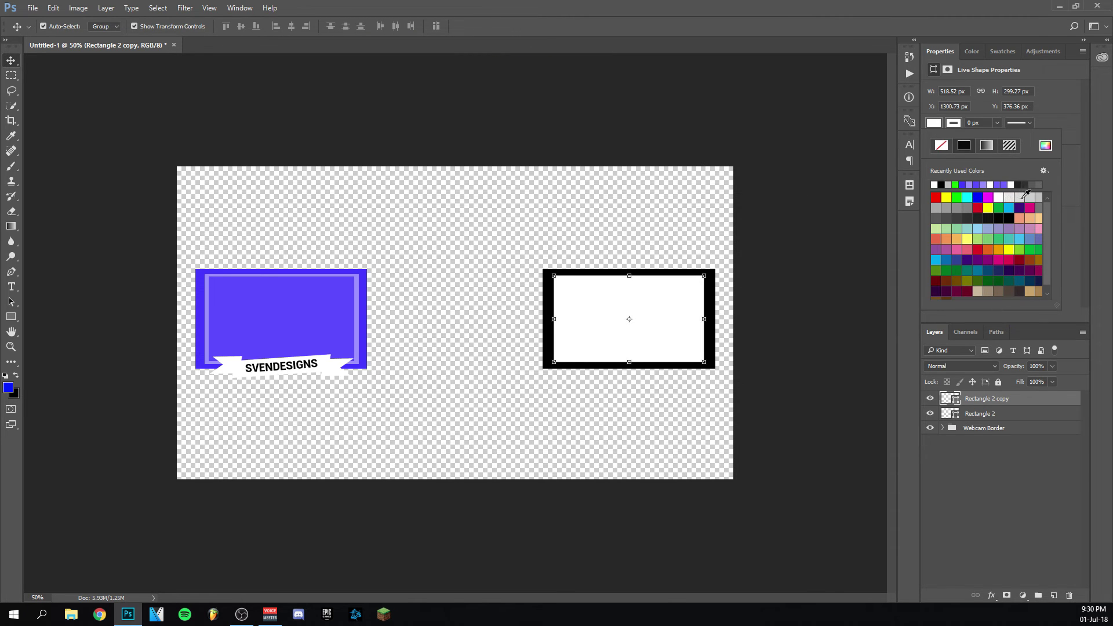
{"action": "left_click", "coordinate": [1024, 198]}
{"action": "left_click", "coordinate": [1021, 199]}
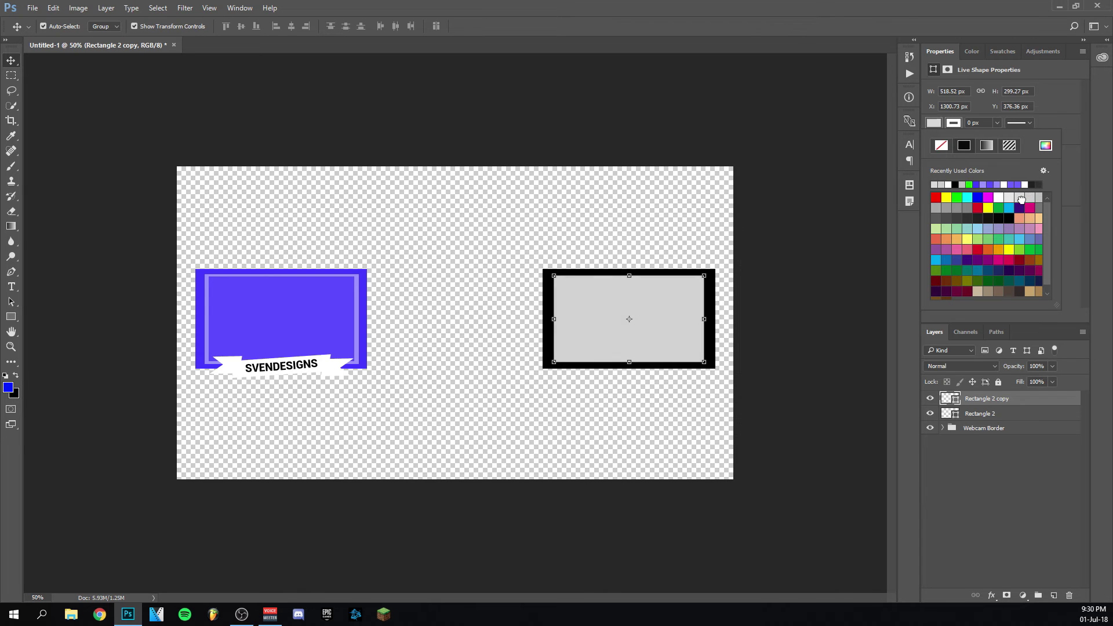
{"action": "left_click", "coordinate": [854, 217]}
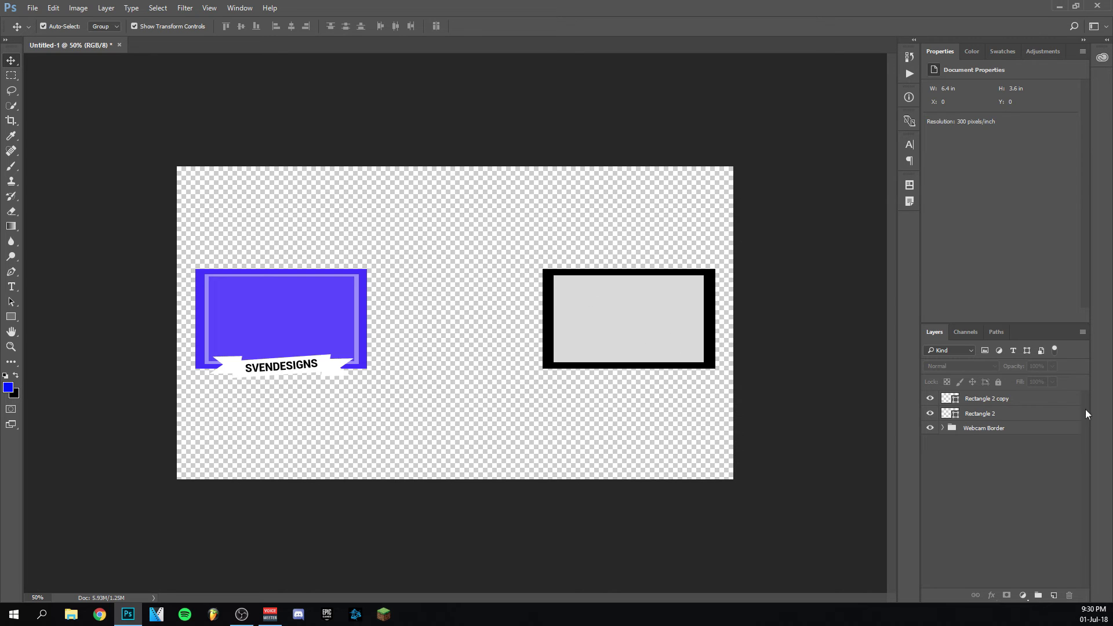
Step: Duplicate the large black rectangle's layer and rotate the copy about 4.5° counterclockwise behind the light gray rectangle
{"action": "left_click", "coordinate": [1035, 415]}
{"action": "left_click", "coordinate": [1037, 400]}
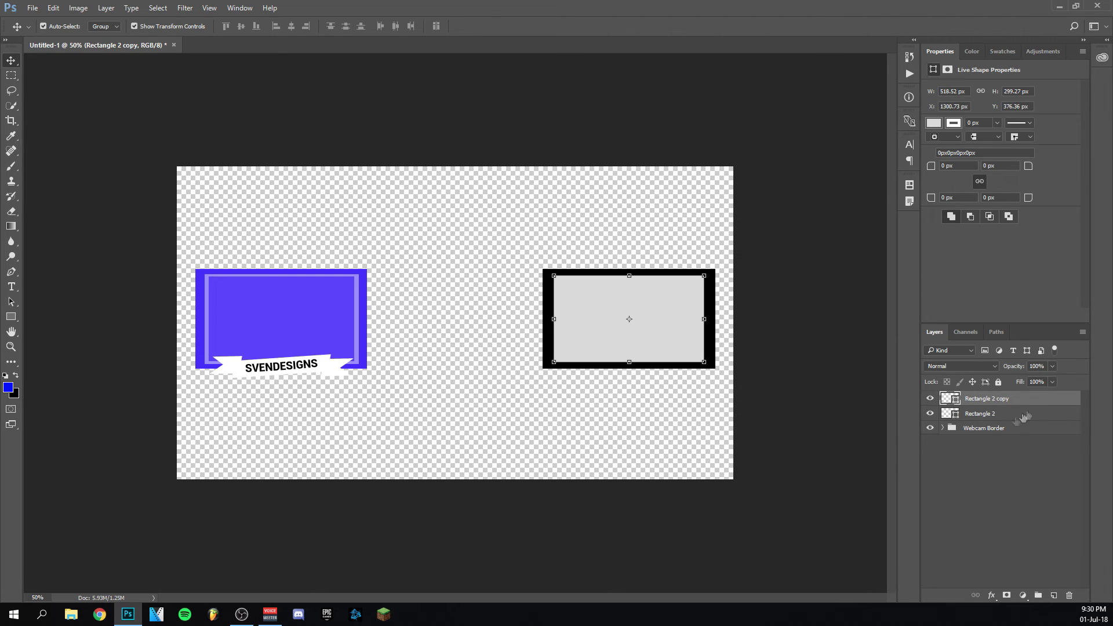
{"action": "left_click", "coordinate": [1019, 413]}
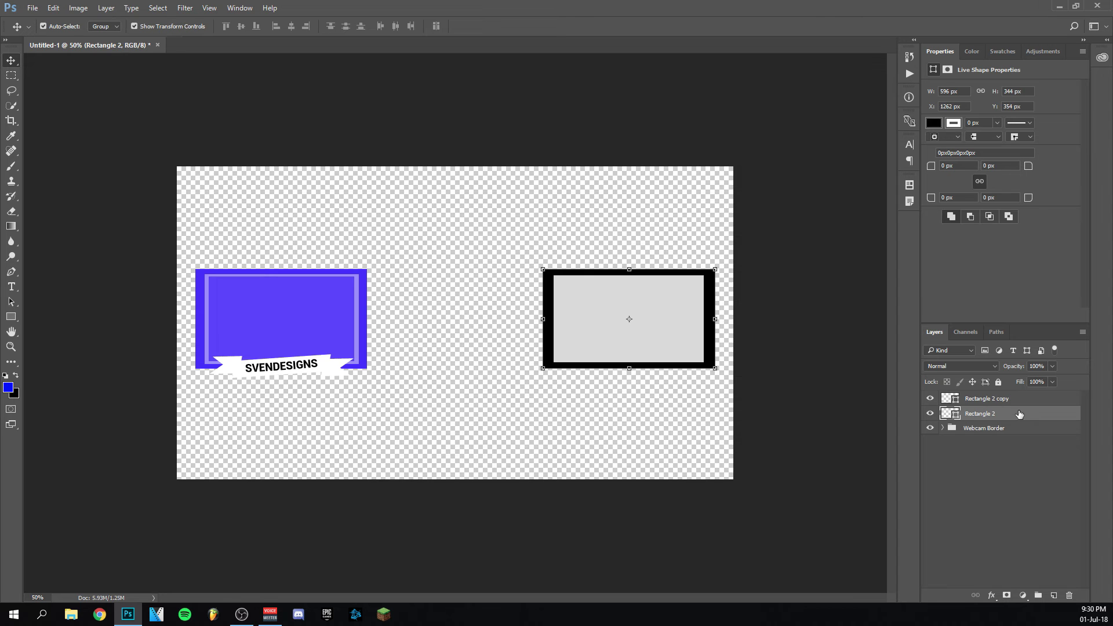
{"action": "right_click", "coordinate": [1022, 414]}
{"action": "left_click", "coordinate": [907, 155]}
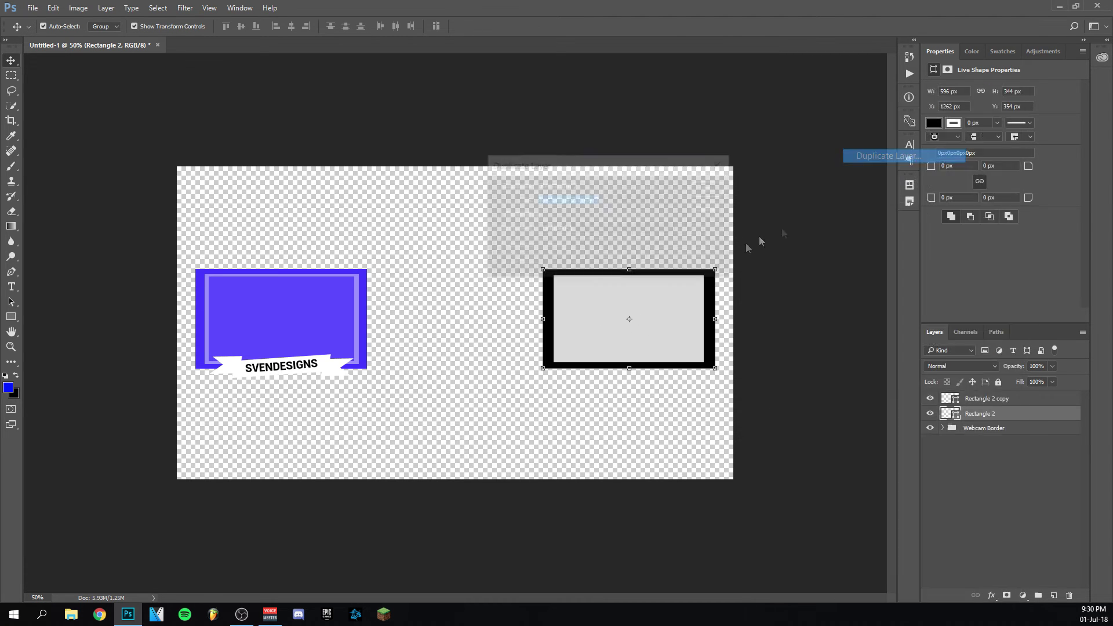
{"action": "left_click", "coordinate": [719, 188]}
{"action": "mouse_move", "coordinate": [724, 267]}
{"action": "left_mouse_down"}
{"action": "mouse_move", "coordinate": [717, 241]}
{"action": "mouse_move", "coordinate": [723, 256]}
{"action": "left_mouse_up"}
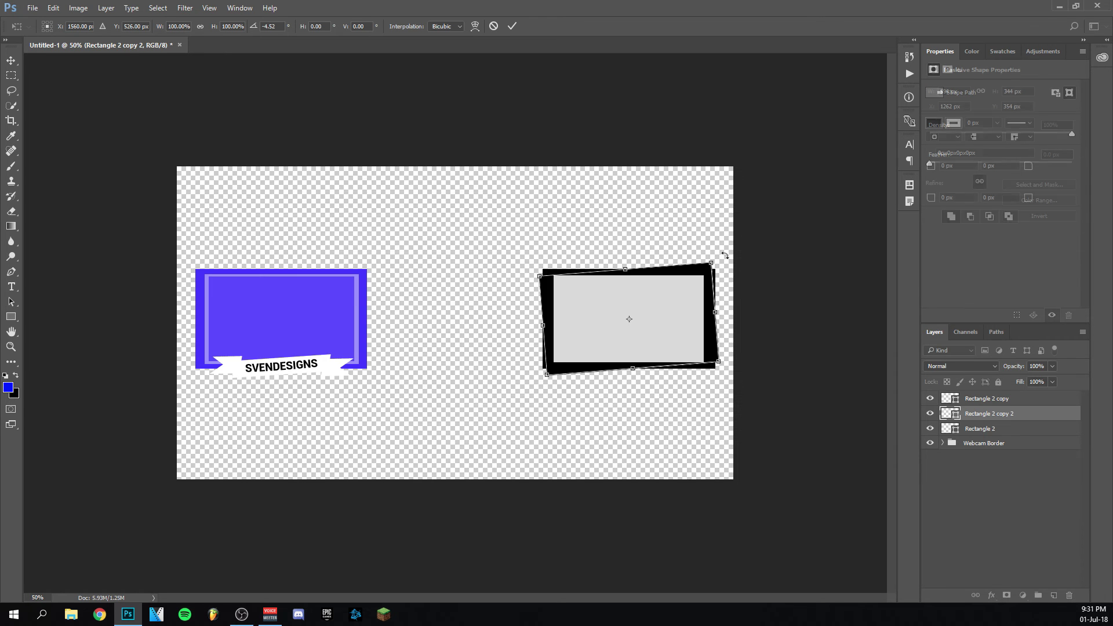
{"action": "left_click", "coordinate": [511, 27]}
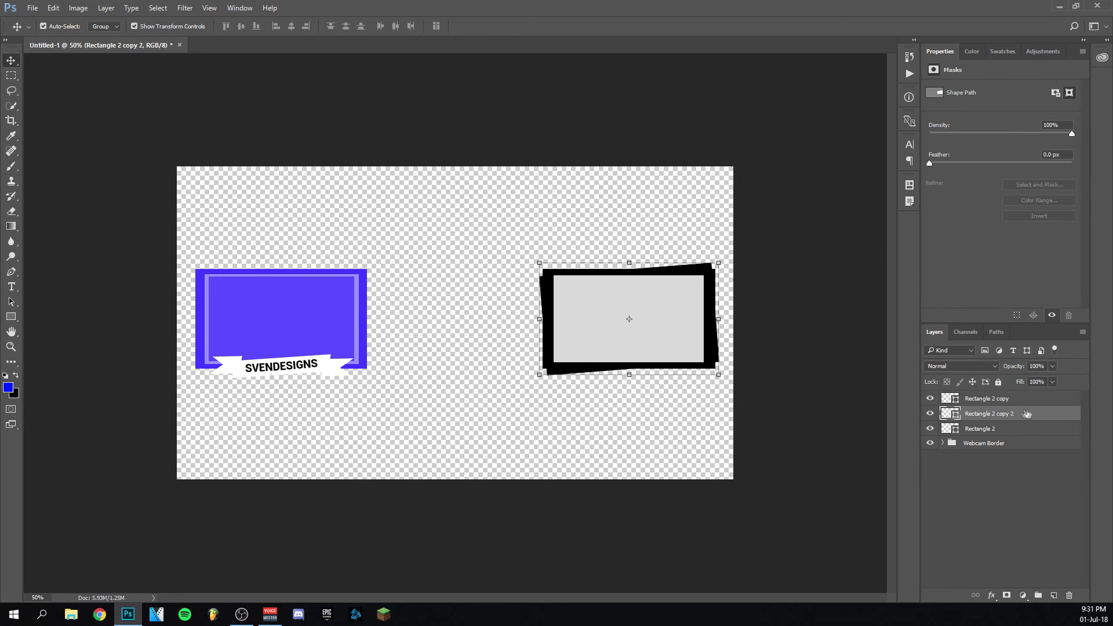
{"action": "left_click", "coordinate": [1027, 428]}
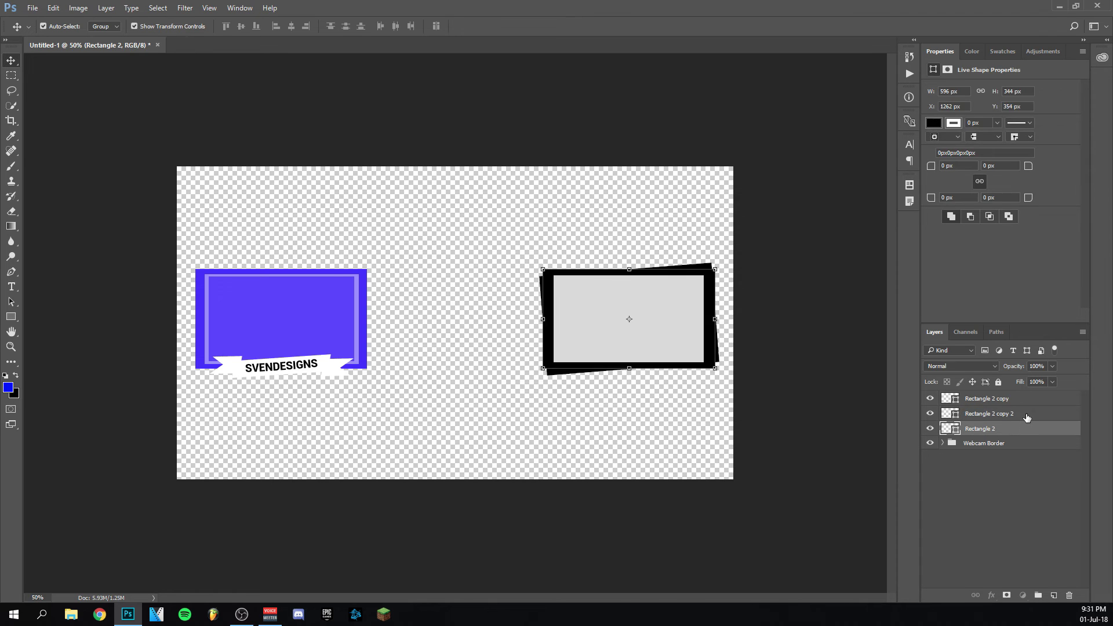
{"action": "left_click", "coordinate": [1026, 414]}
{"action": "double_click", "coordinate": [1026, 414]}
{"action": "left_click_drag", "start_coordinate": [773, 66], "coordinate": [782, 19]}
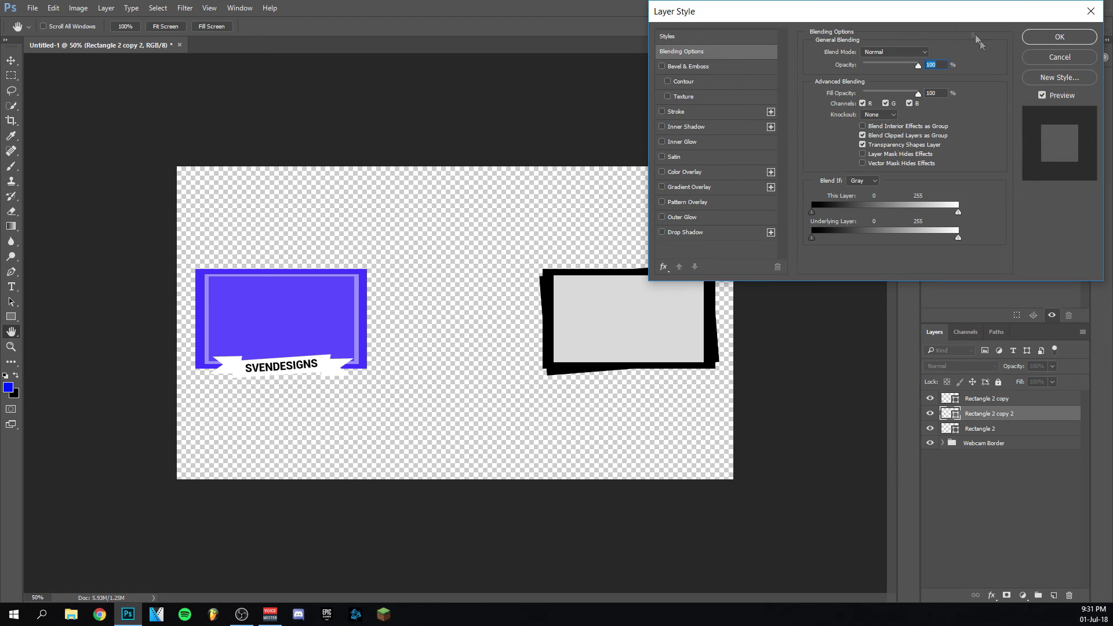
{"action": "left_click", "coordinate": [1046, 62]}
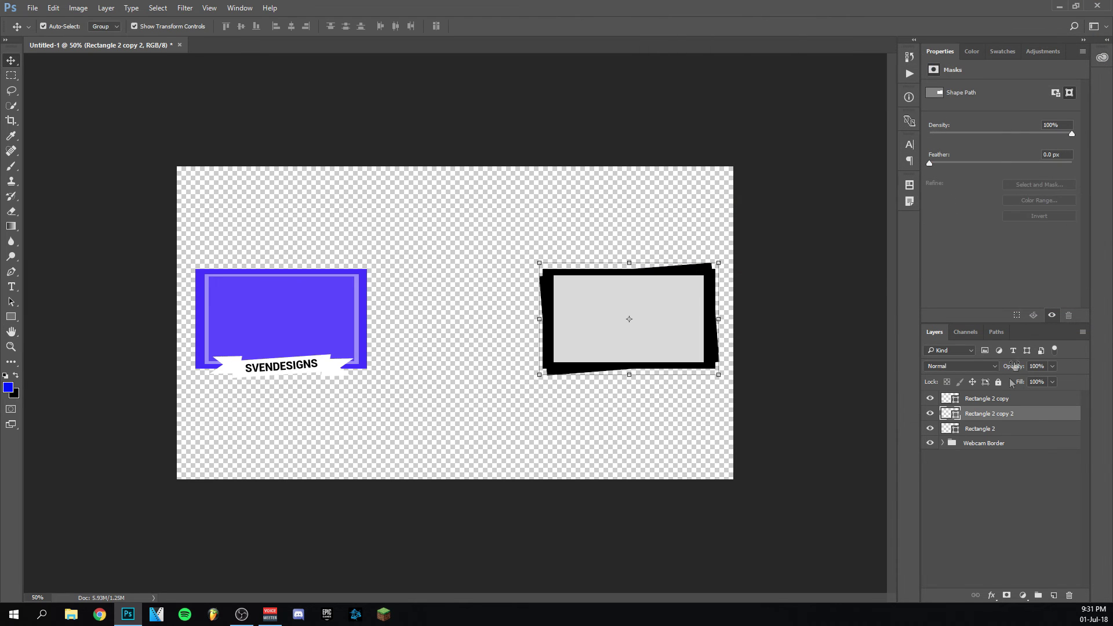
{"action": "double_click", "coordinate": [1036, 414]}
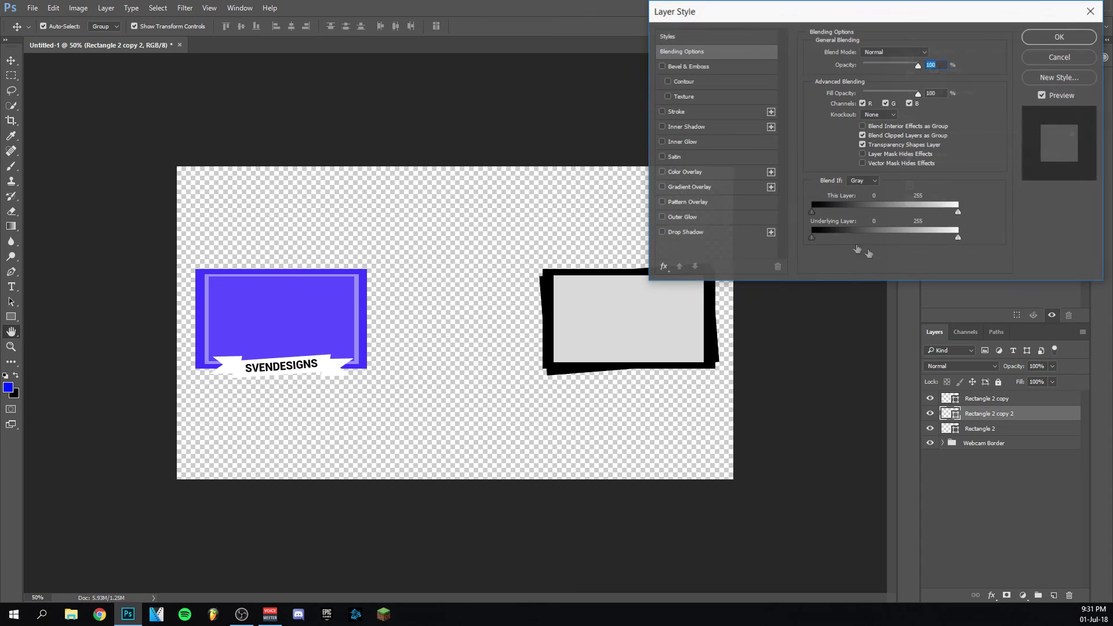
{"action": "left_click", "coordinate": [662, 172]}
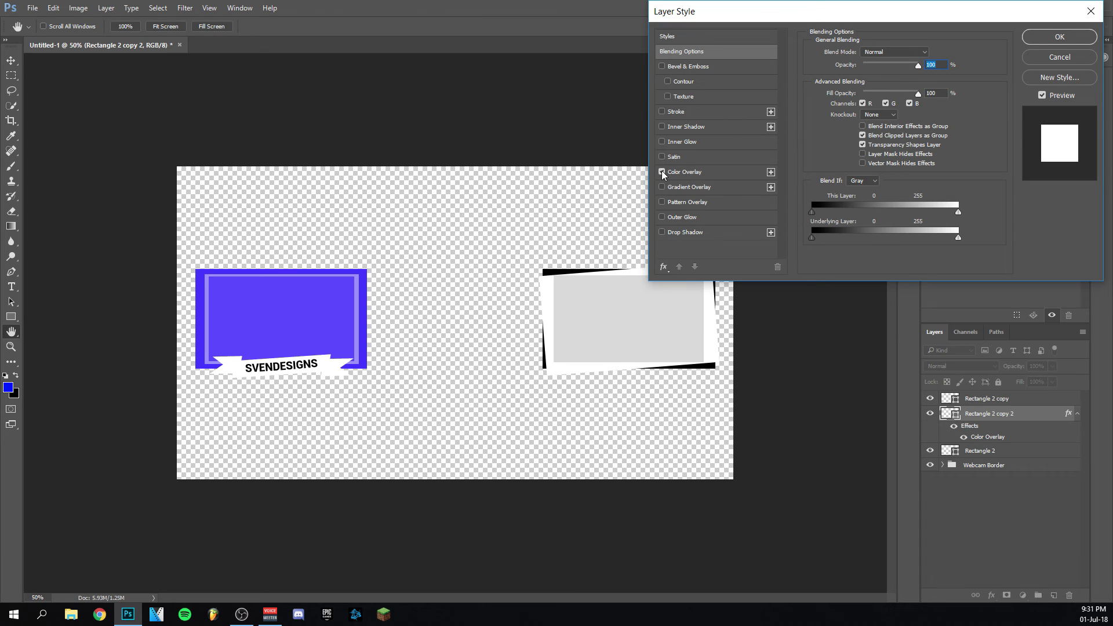
{"action": "left_click", "coordinate": [718, 172]}
{"action": "left_click", "coordinate": [1059, 57]}
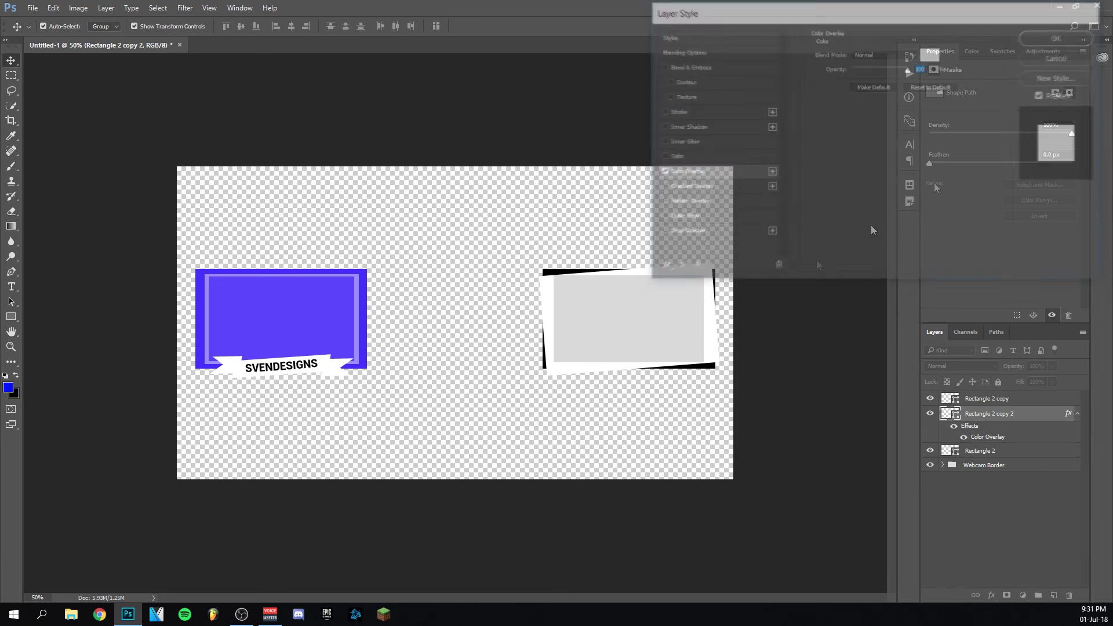
Step: Change the fill of the rotated rectangle copy to dark gray
{"action": "left_click", "coordinate": [11, 316]}
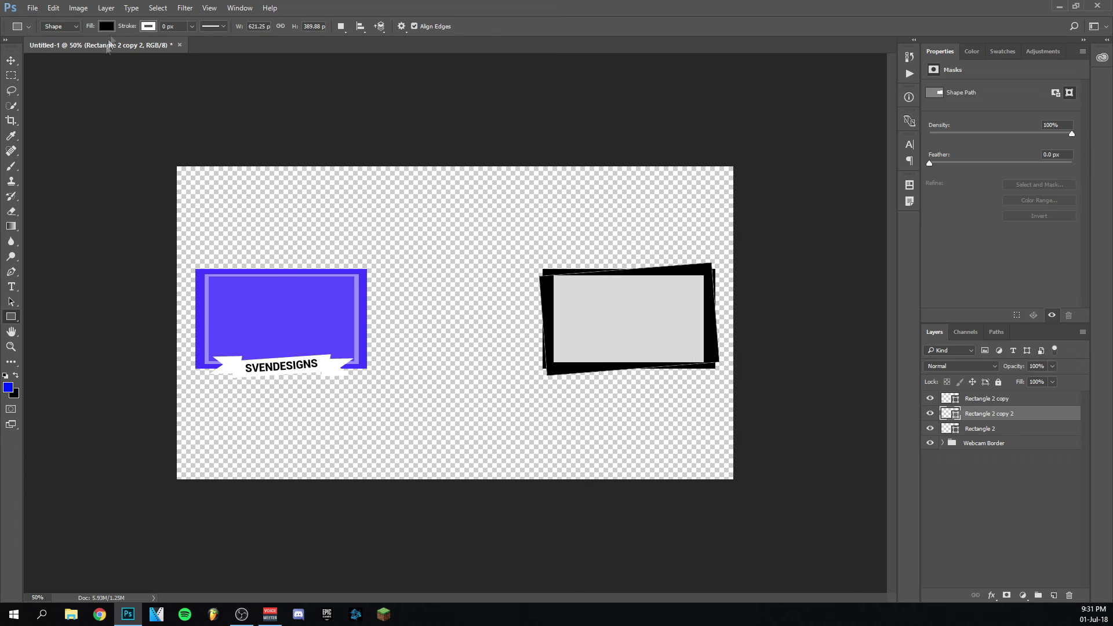
{"action": "left_click", "coordinate": [110, 27]}
{"action": "left_click", "coordinate": [99, 121]}
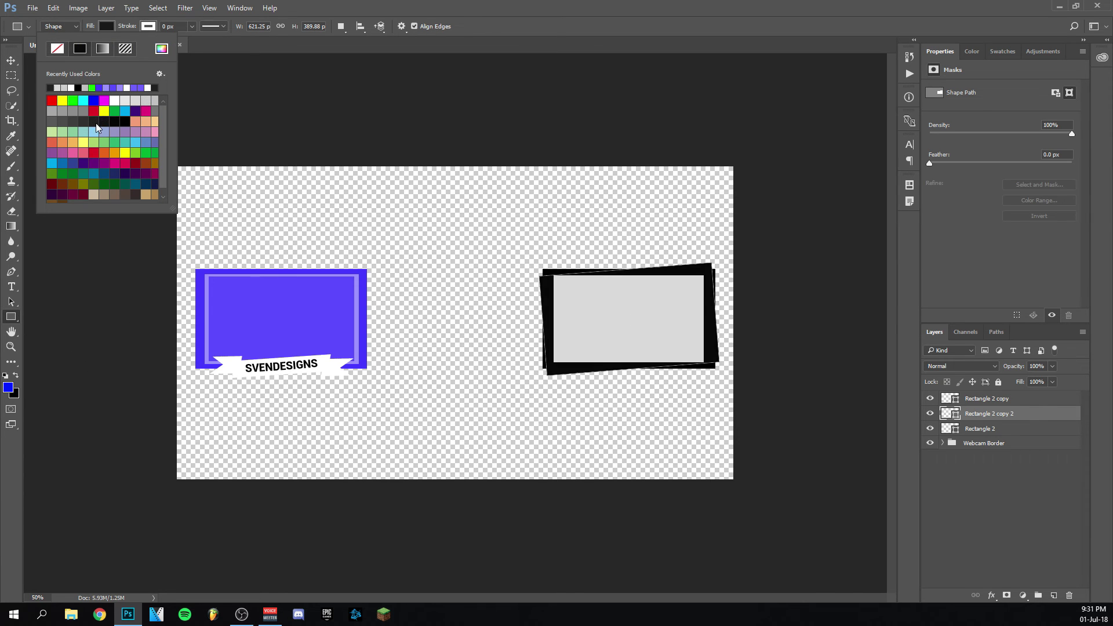
{"action": "left_click", "coordinate": [82, 122]}
{"action": "left_click", "coordinate": [61, 124]}
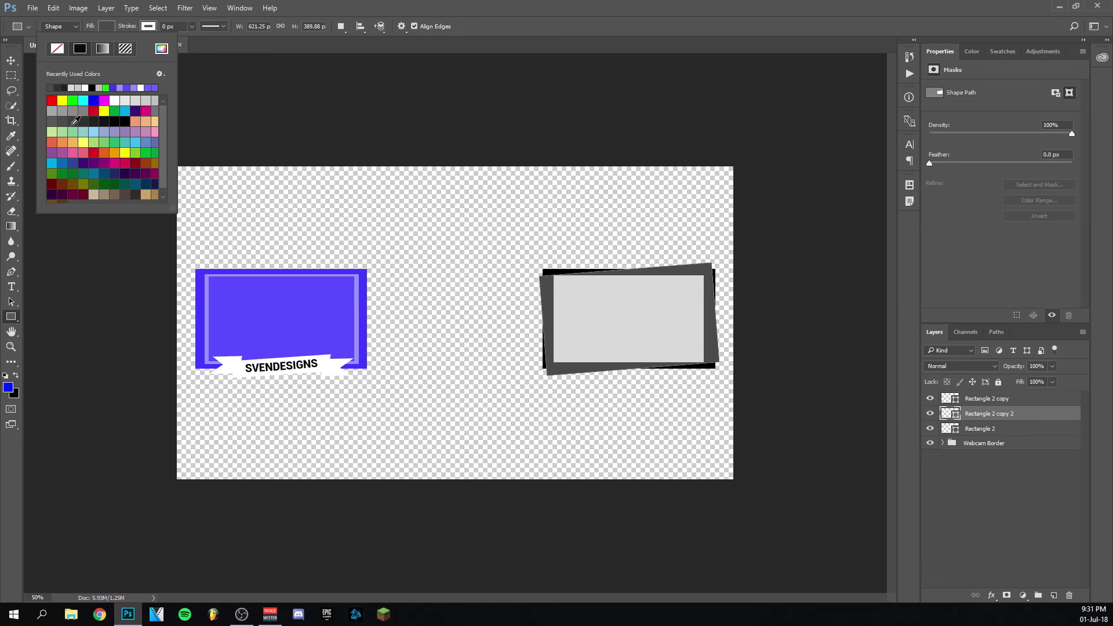
{"action": "left_click", "coordinate": [992, 412]}
Step: Change the fill of the unrotated back rectangle from pure black to a slightly lighter near-black
{"action": "left_click", "coordinate": [988, 400]}
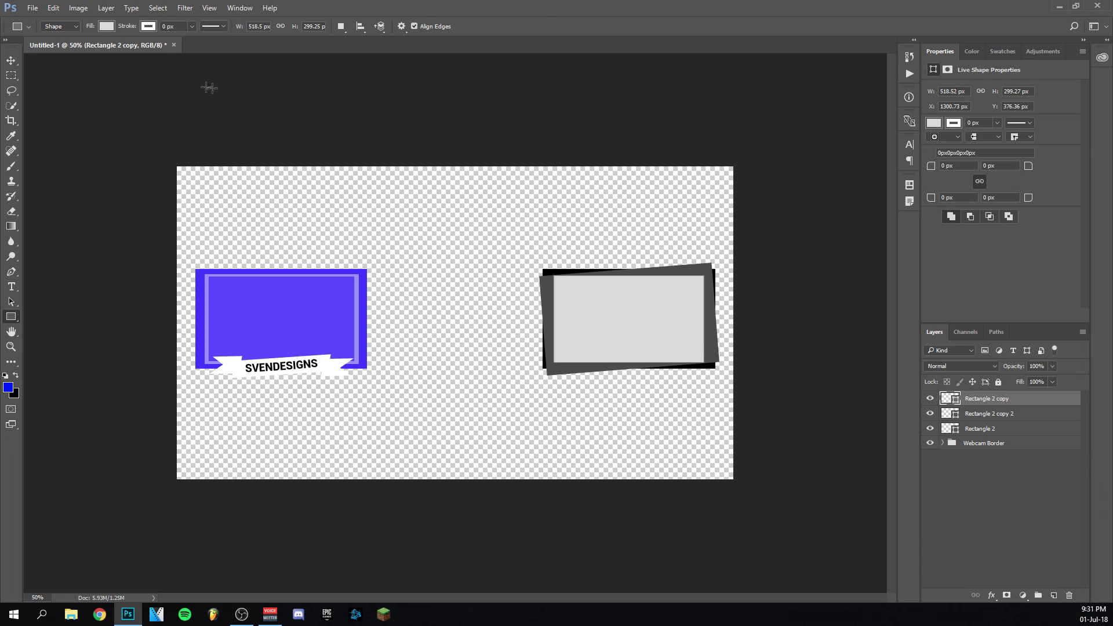
{"action": "left_click", "coordinate": [13, 60]}
{"action": "left_click", "coordinate": [1001, 429]}
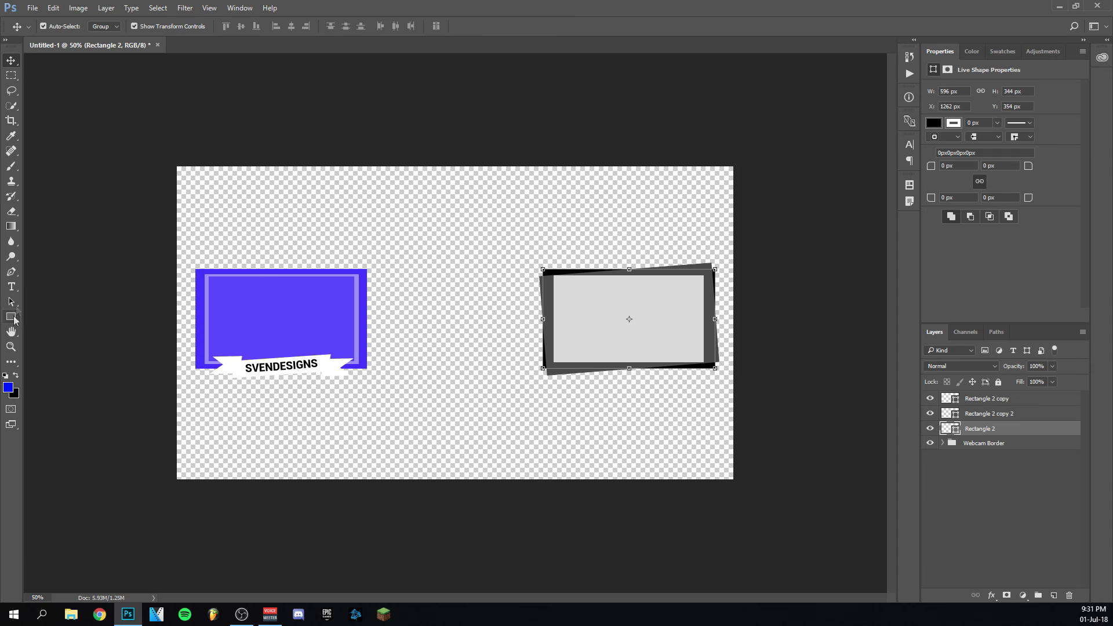
{"action": "left_click", "coordinate": [12, 302]}
{"action": "left_click", "coordinate": [11, 321]}
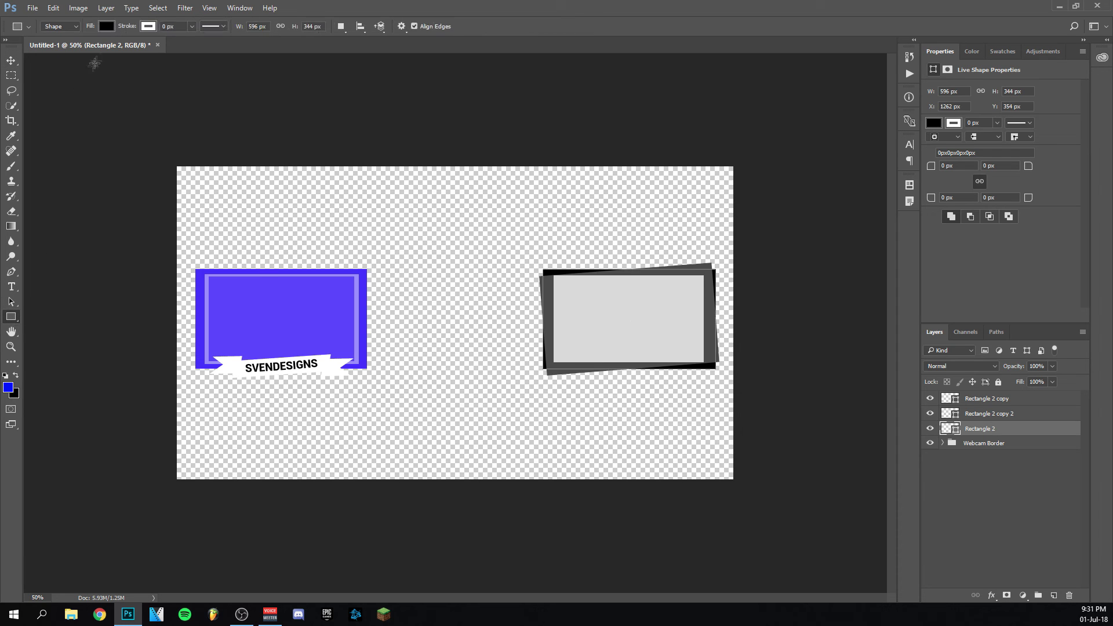
{"action": "left_click", "coordinate": [107, 26]}
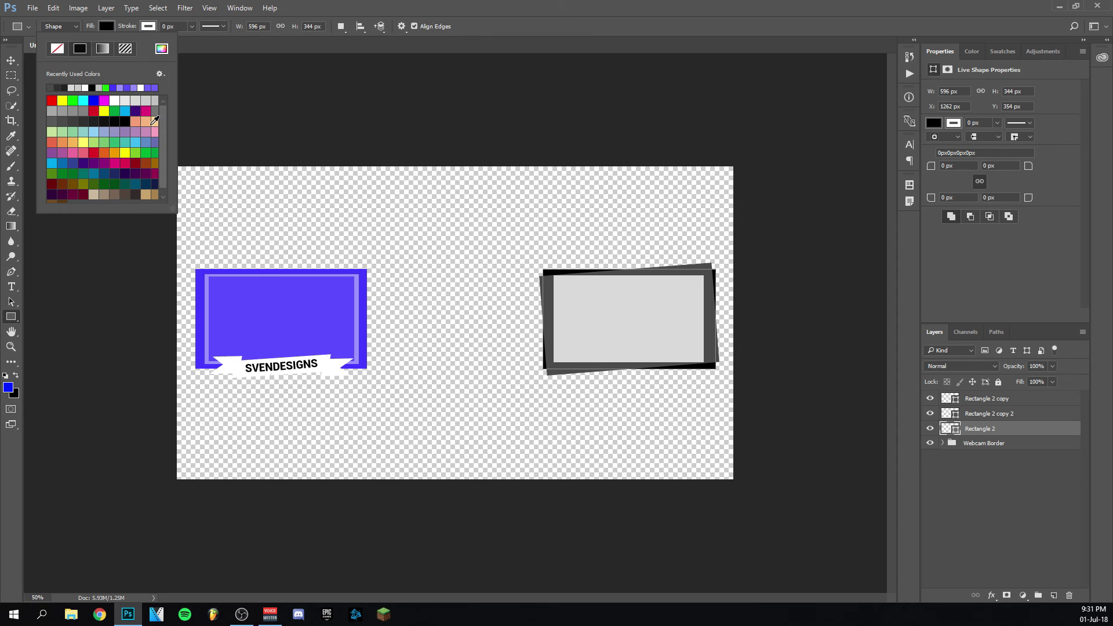
{"action": "left_click", "coordinate": [94, 121]}
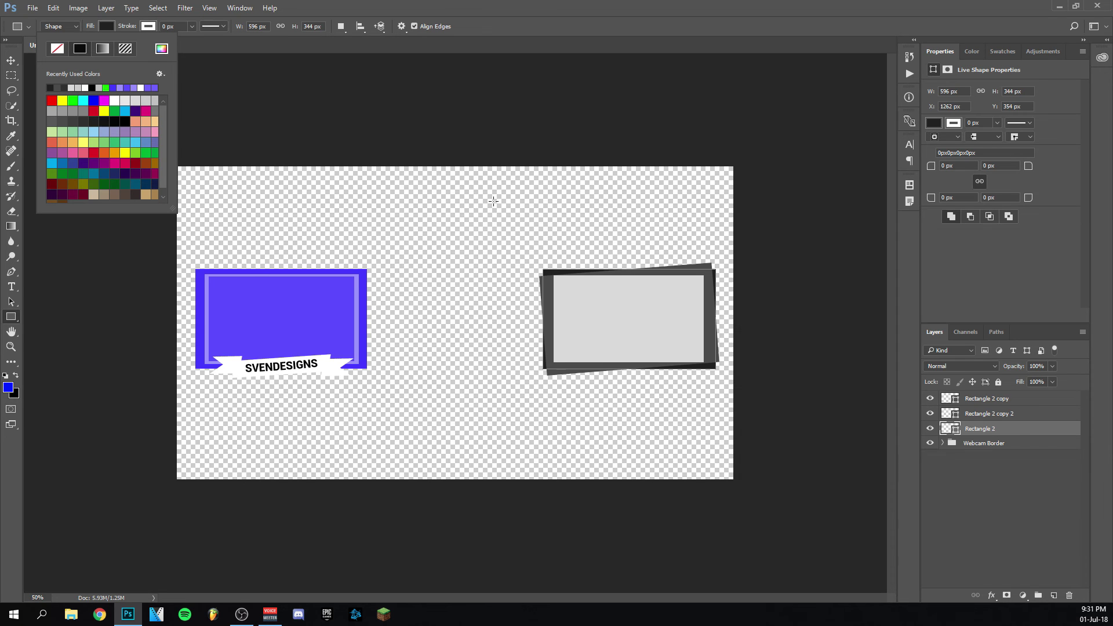
{"action": "left_click", "coordinate": [104, 122]}
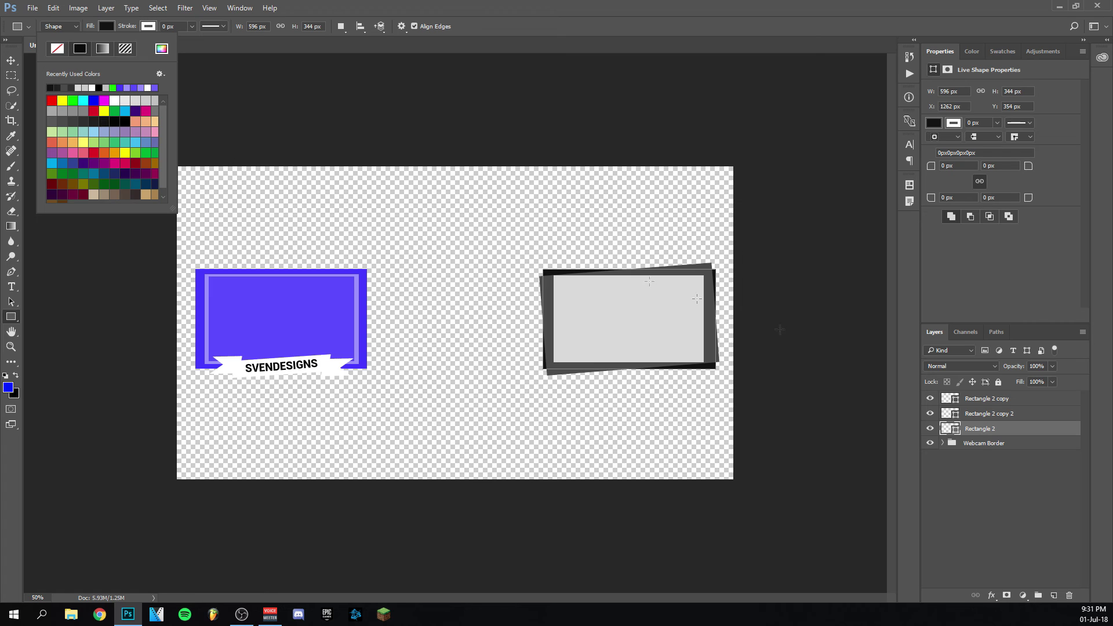
{"action": "left_click", "coordinate": [11, 61]}
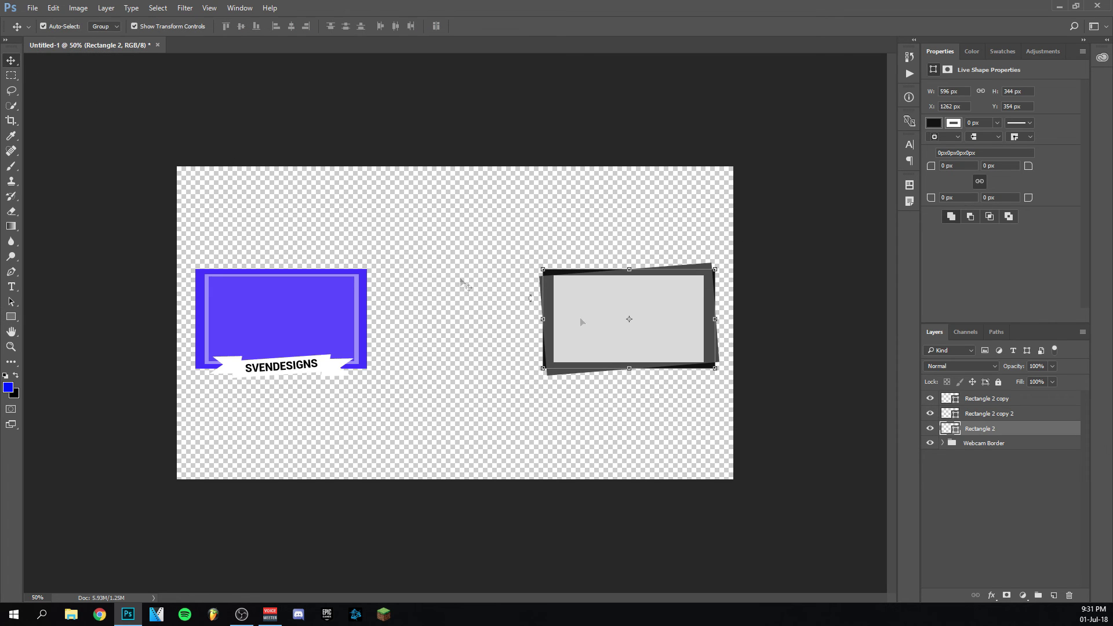
{"action": "left_click", "coordinate": [808, 271]}
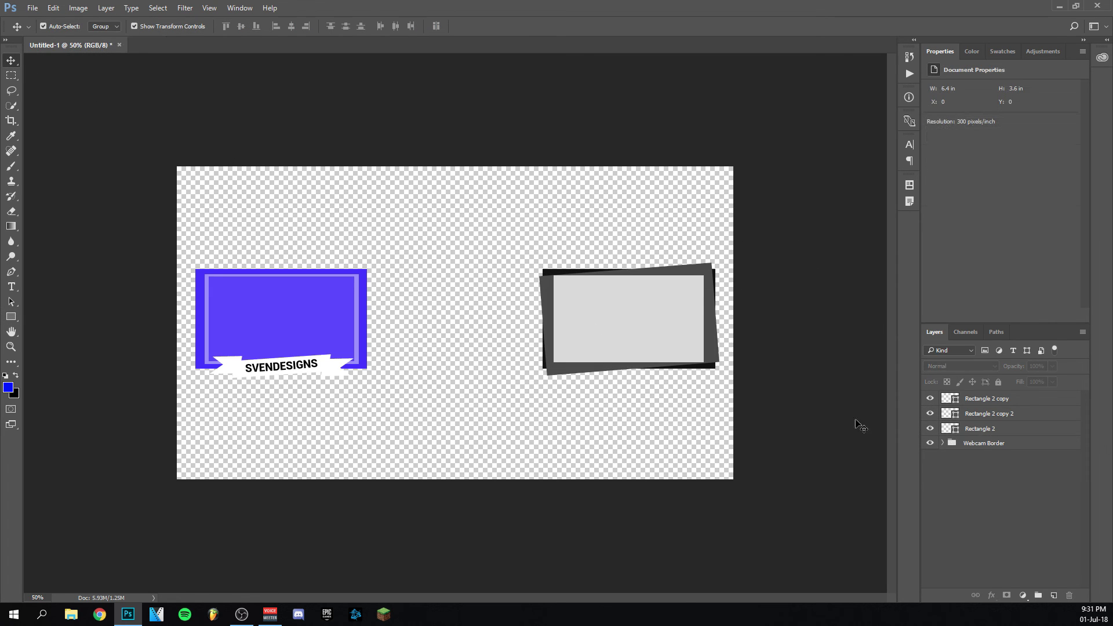
Step: Scale the light gray inner rectangle down proportionally about its center to about 508 × 293 px and commit the transform
{"action": "left_click", "coordinate": [931, 399]}
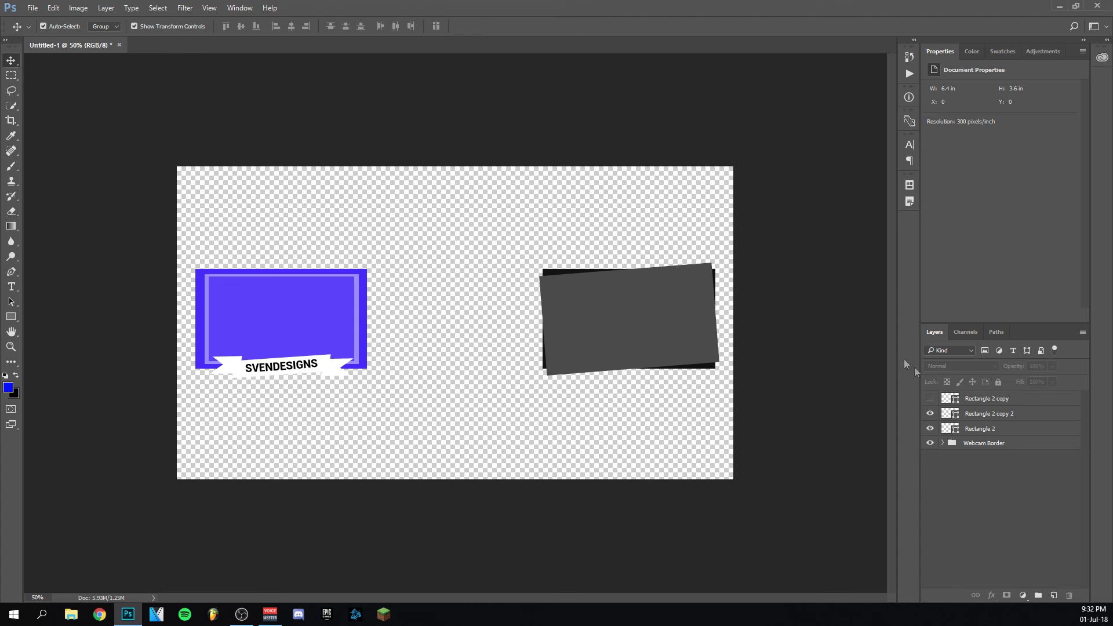
{"action": "left_click", "coordinate": [930, 399]}
{"action": "left_click", "coordinate": [605, 319]}
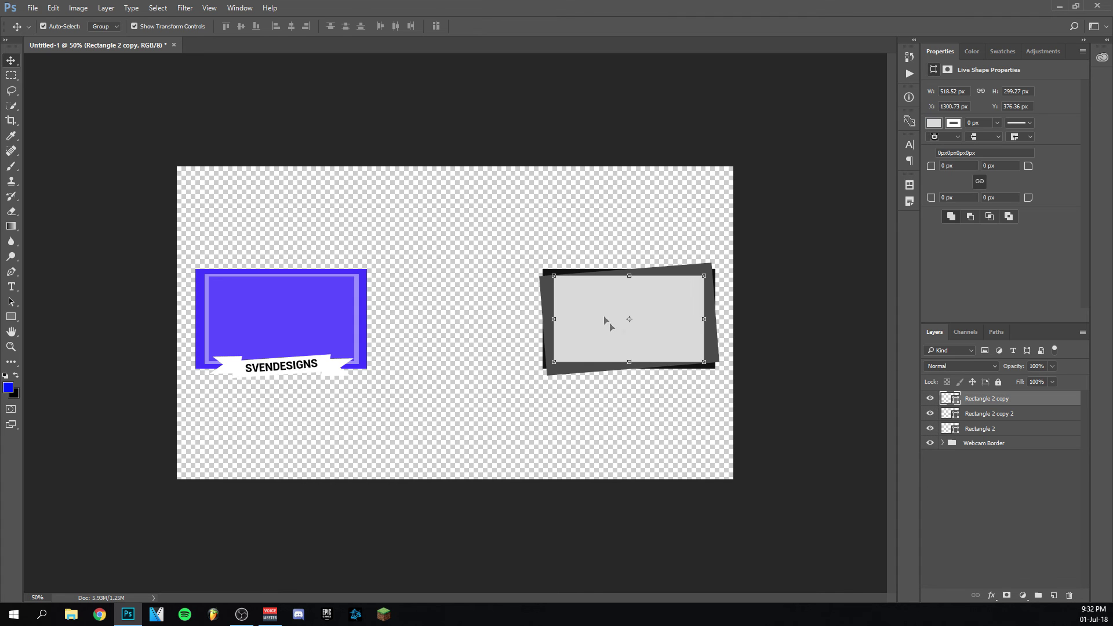
{"action": "key", "text": "ctrl+t"}
{"action": "left_click", "coordinate": [222, 27]}
{"action": "scroll", "coordinate": [222, 26], "scroll_direction": "down", "scroll_amount": 4}
{"action": "scroll", "coordinate": [222, 26], "scroll_direction": "up", "scroll_amount": 3}
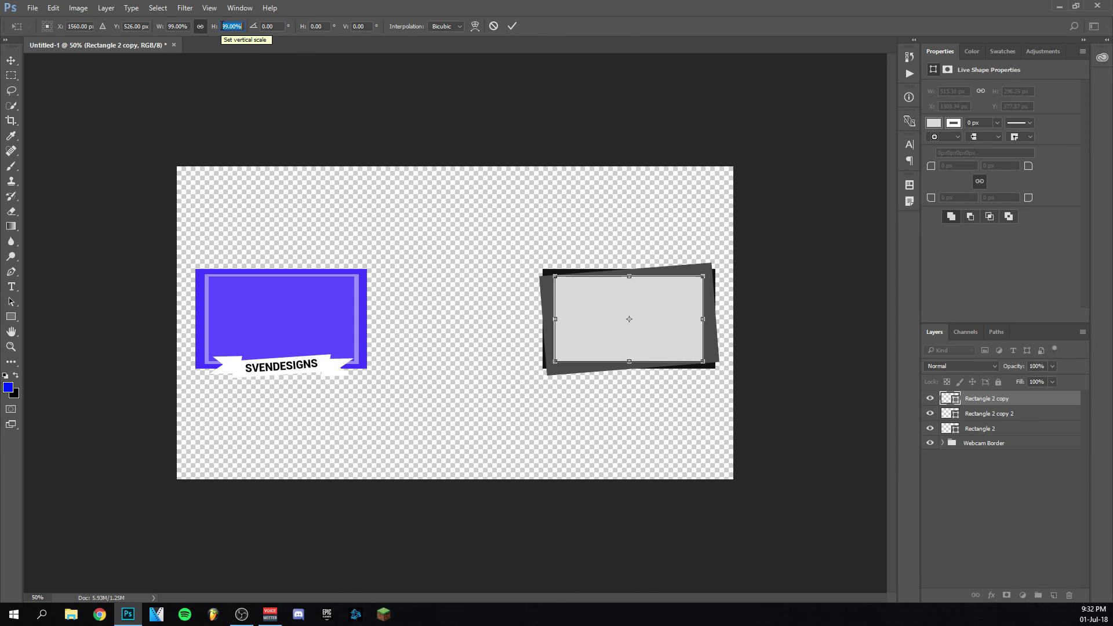
{"action": "scroll", "coordinate": [222, 26], "scroll_direction": "down", "scroll_amount": 1}
{"action": "left_click", "coordinate": [512, 26]}
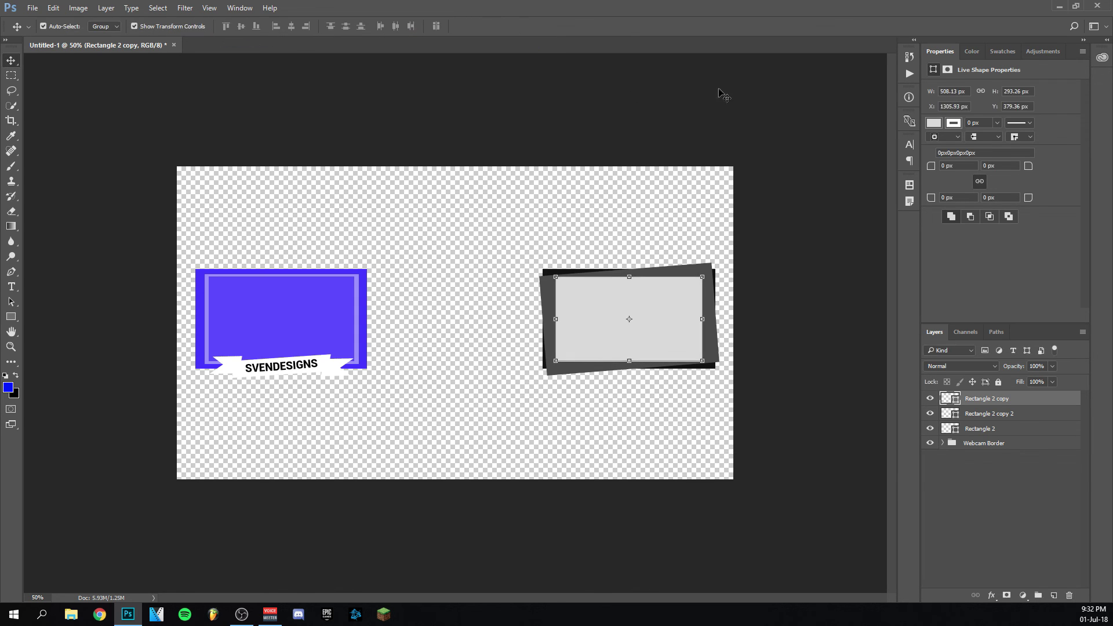
{"action": "left_click", "coordinate": [719, 96]}
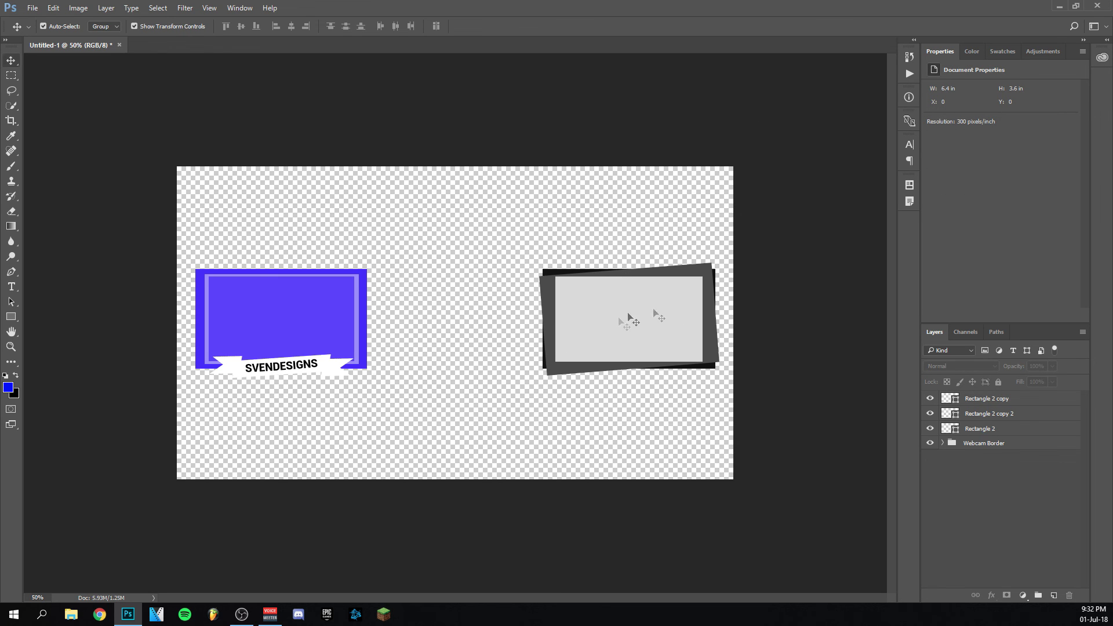
{"action": "key", "text": "c"}
{"action": "left_click", "coordinate": [14, 63]}
{"action": "left_click", "coordinate": [224, 291]}
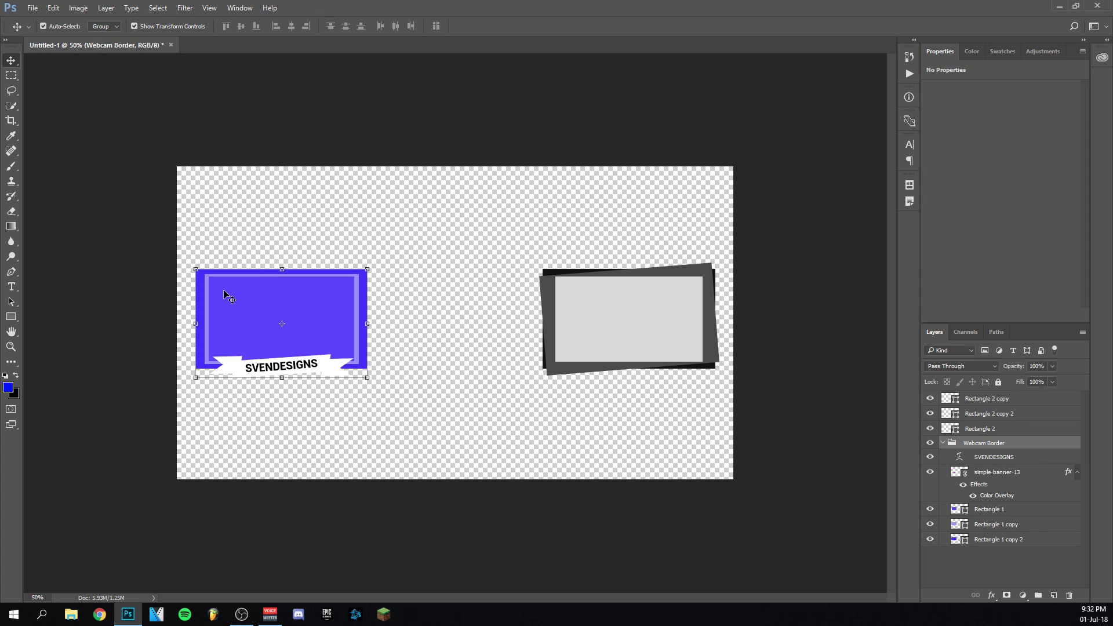
{"action": "left_click", "coordinate": [626, 303]}
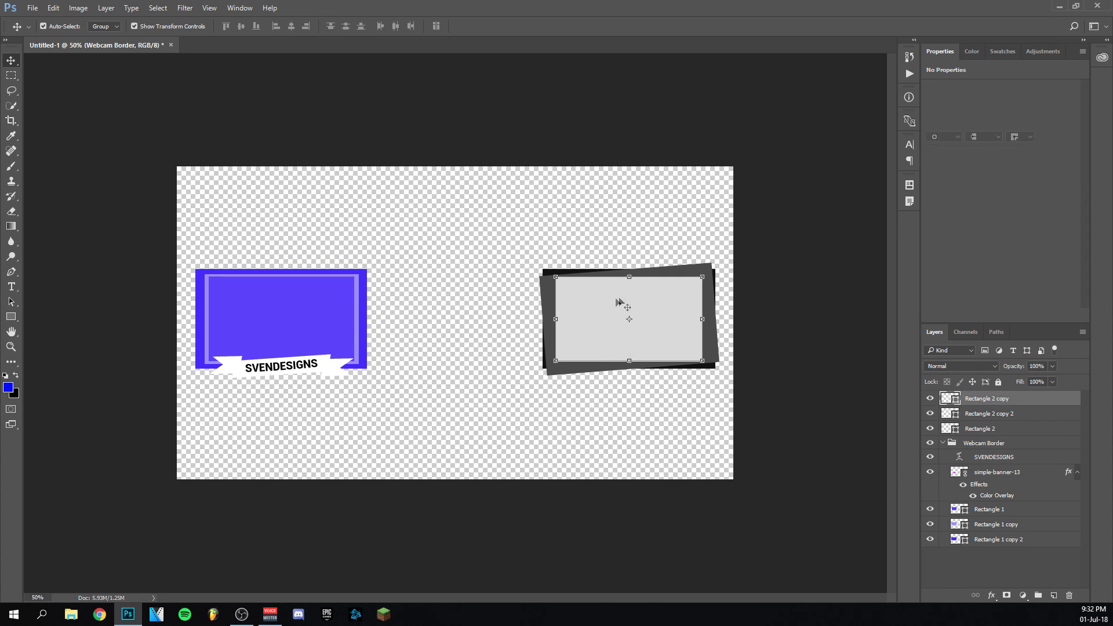
{"action": "left_click", "coordinate": [529, 119]}
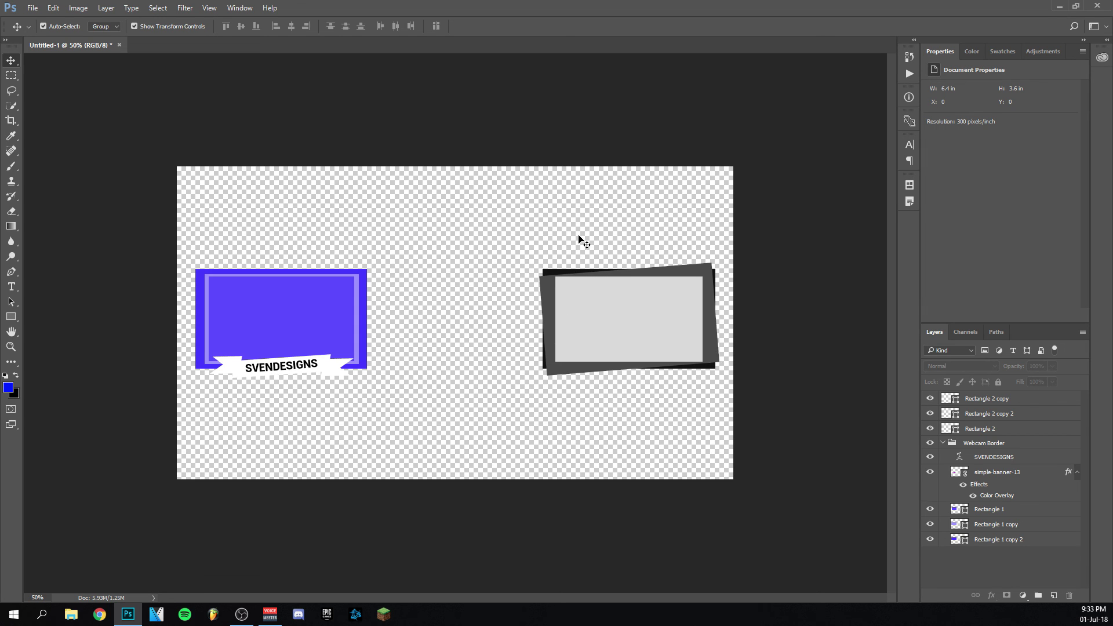
{"action": "left_click", "coordinate": [943, 443]}
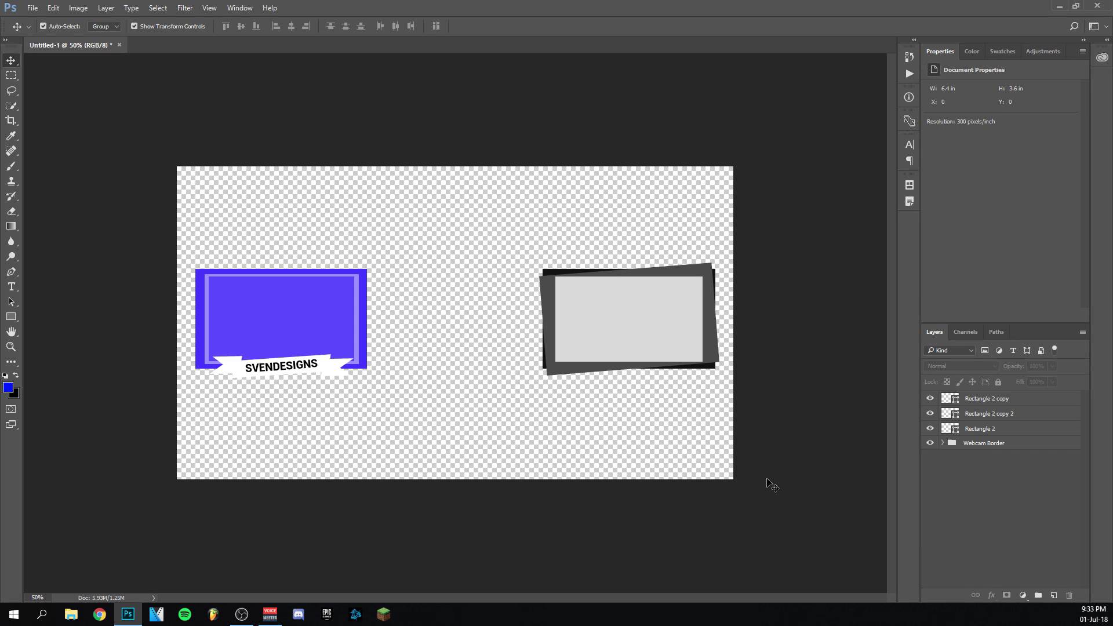